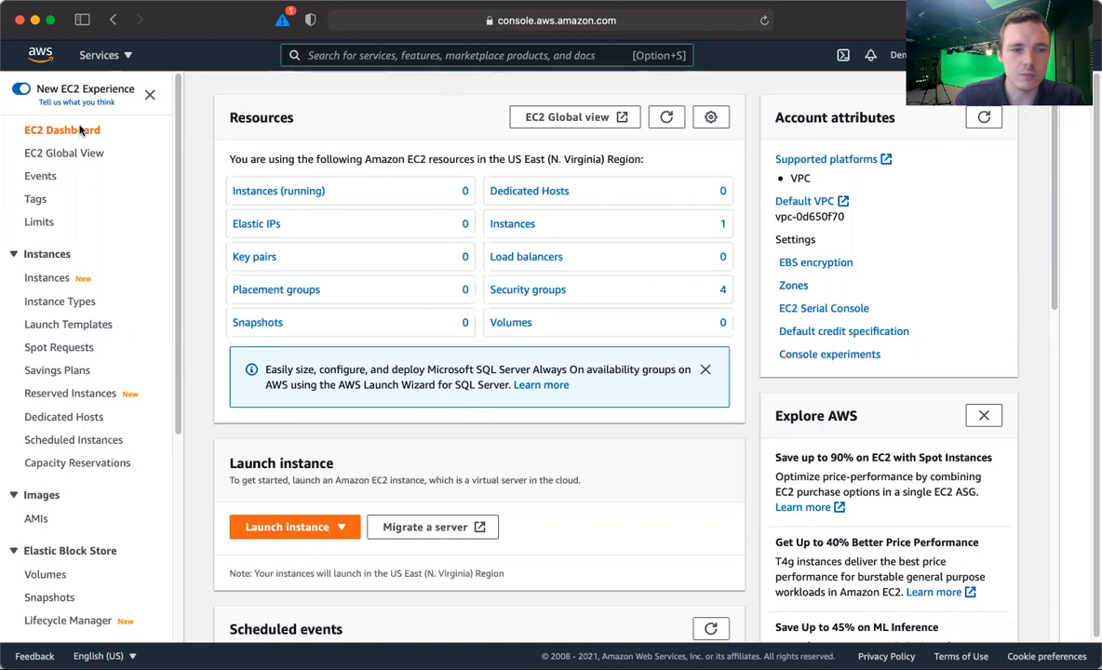
Search the AWS services for ec2 and open the EC2 dashboard
left_click(333, 58)
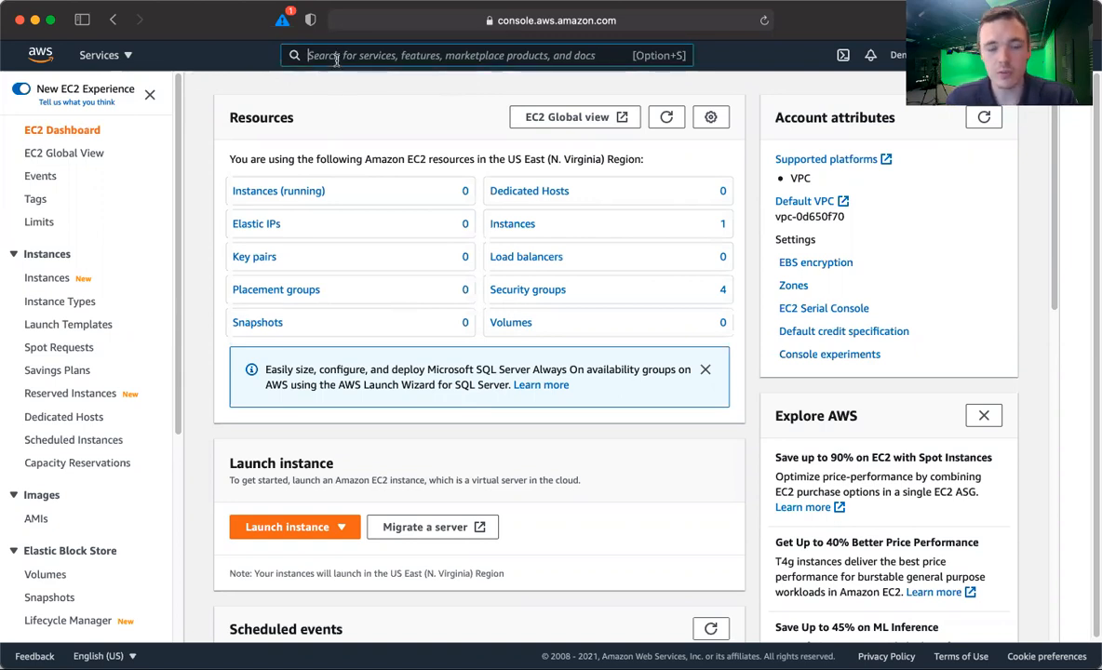
type("ec2")
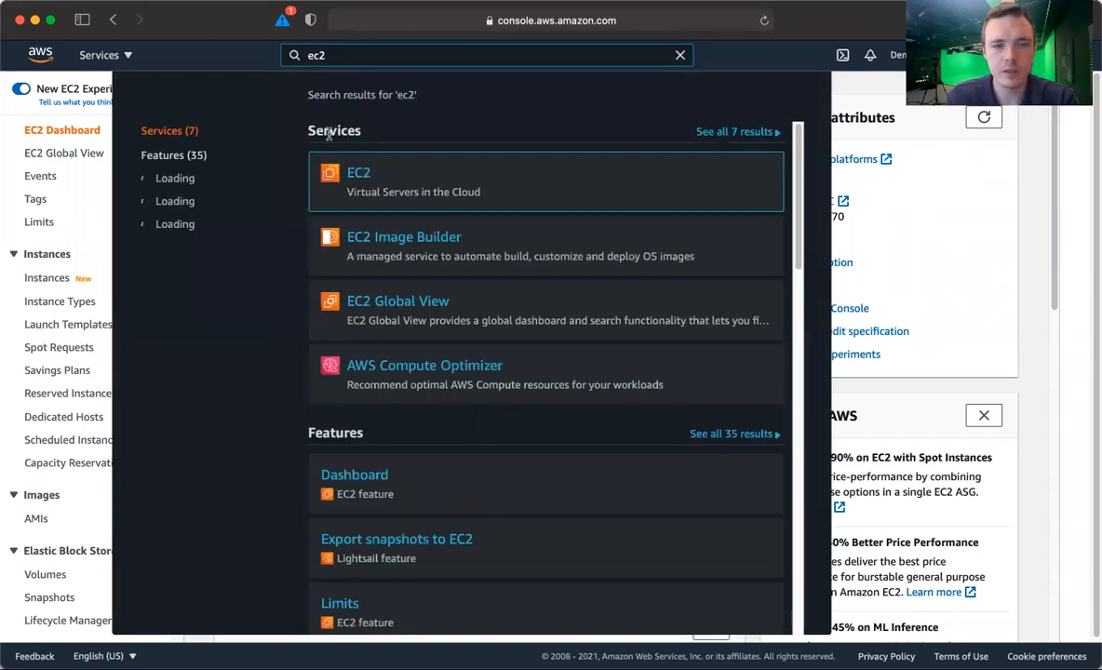
left_click(361, 175)
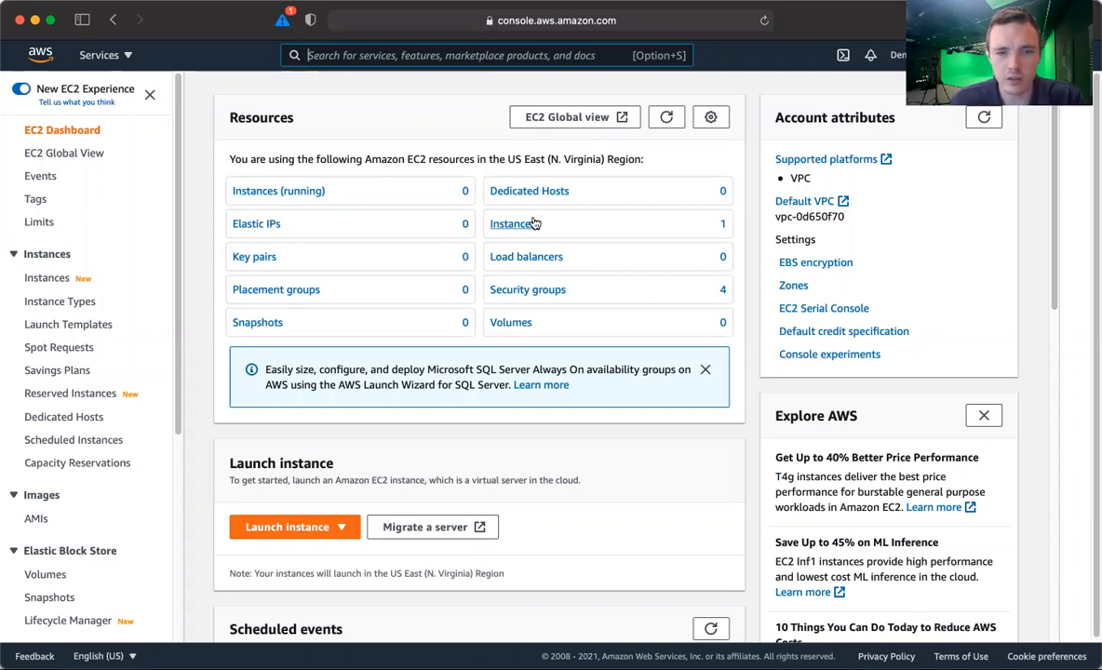
key("alt+s")
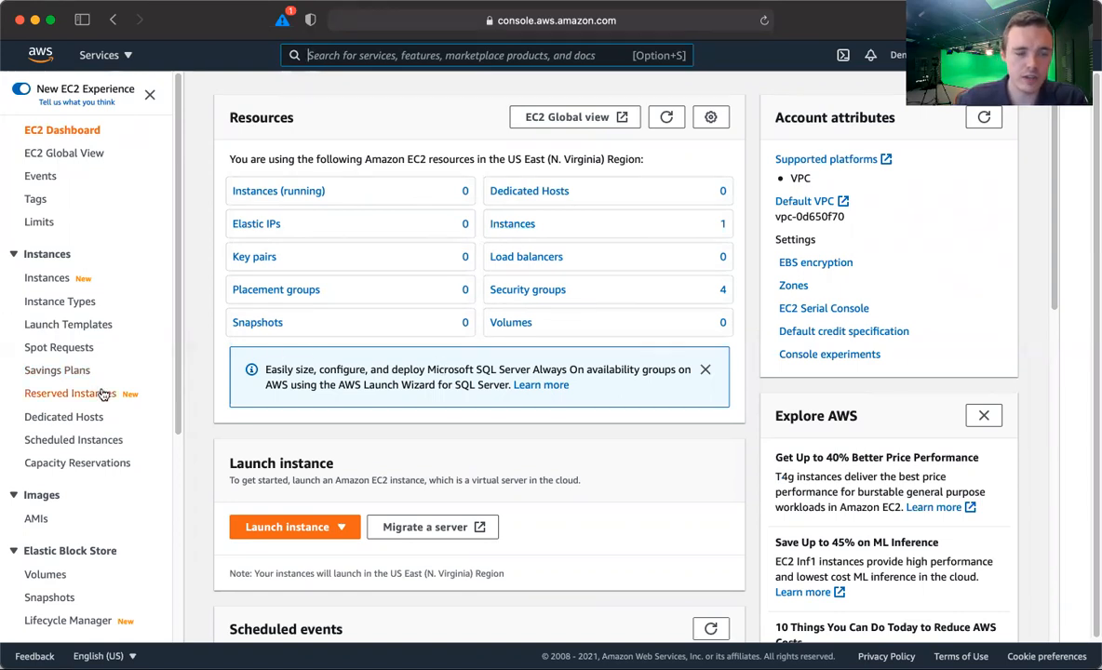
scroll(98, 389, "down", 5)
scroll(100, 393, "up", 5)
scroll(100, 391, "down", 4)
scroll(101, 391, "up", 4)
scroll(100, 390, "down", 2)
scroll(100, 391, "up", 3)
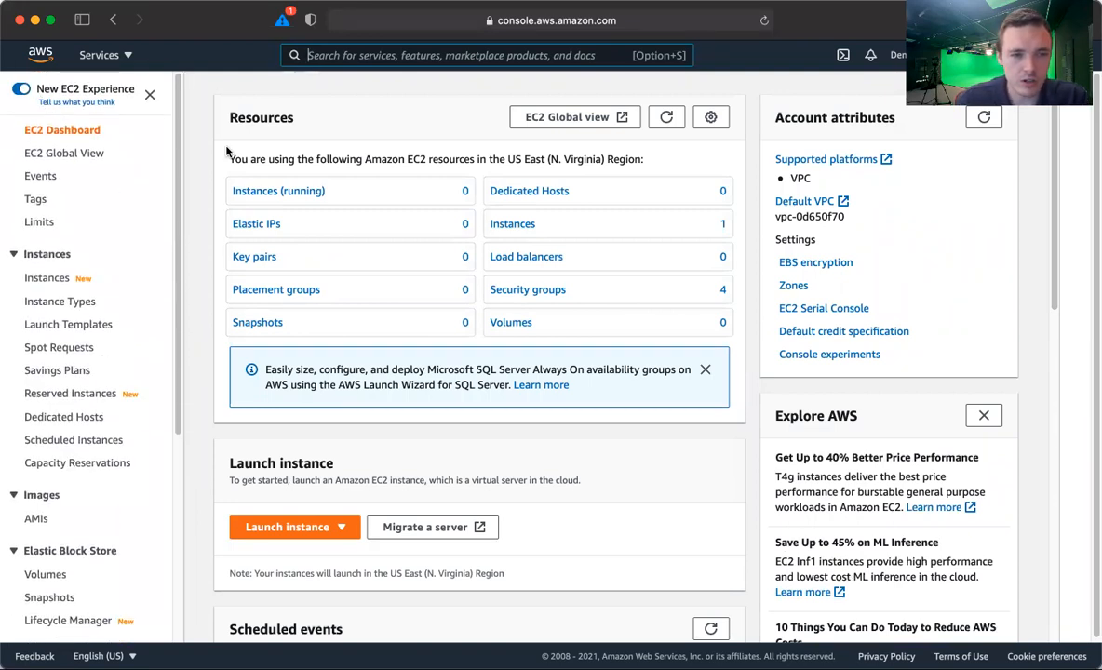
Open the list of running instances and start launching a new instance
left_click(285, 194)
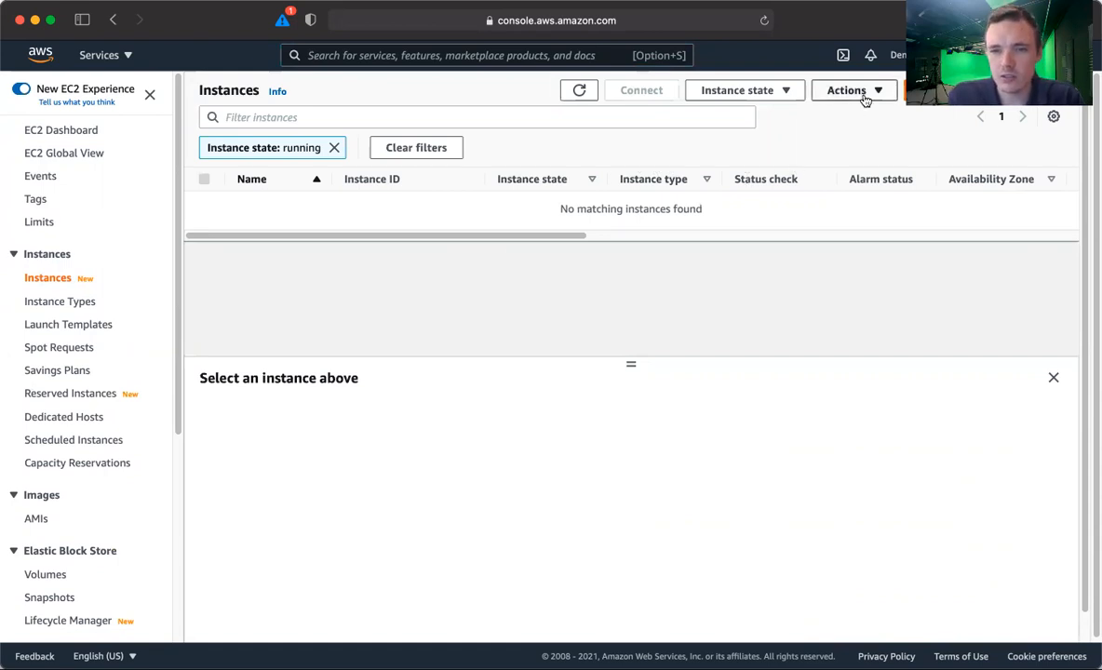
left_click(958, 90)
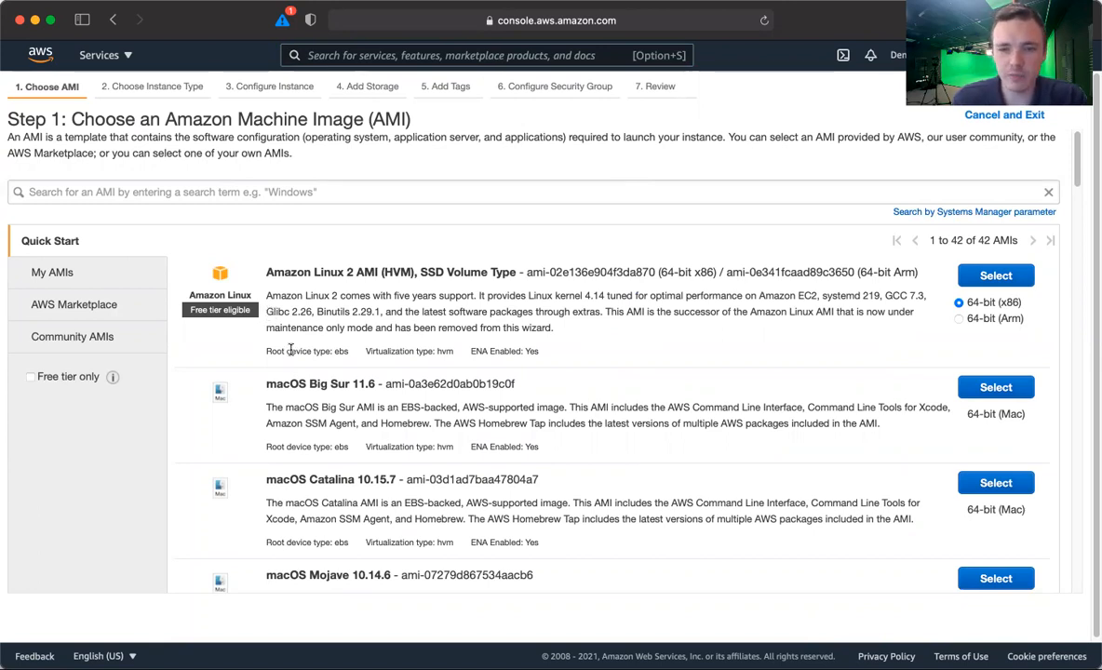
Choose the Amazon Linux 2 AMI (HVM), 64-bit (x86), and continue to the instance details with the t2.micro type
left_click(1012, 279)
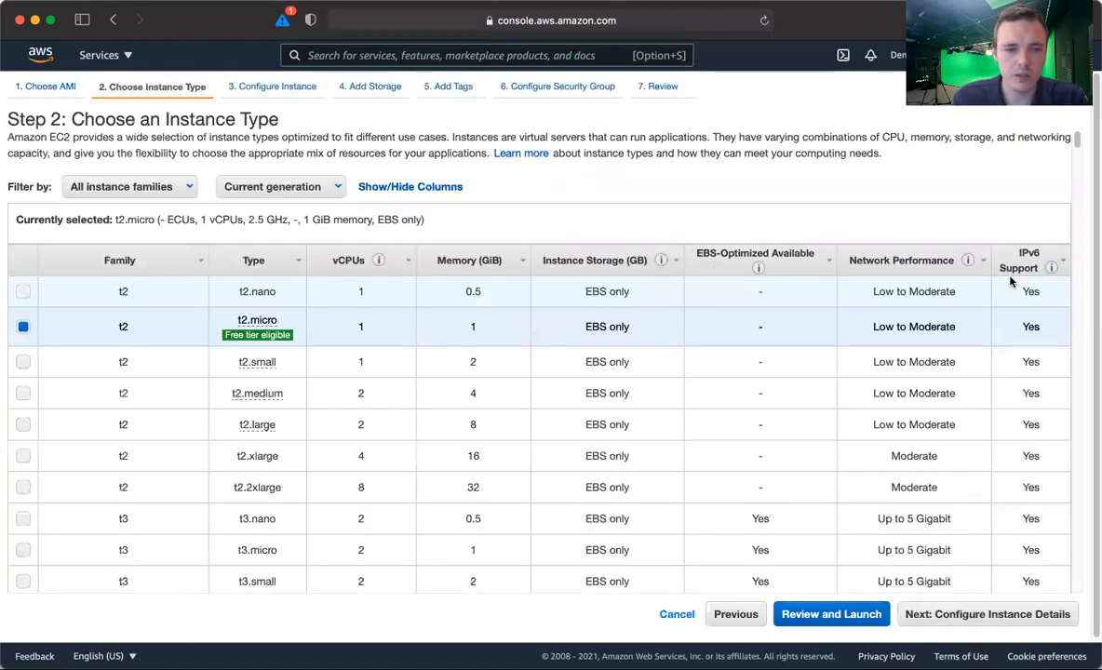
mouse_move(254, 312)
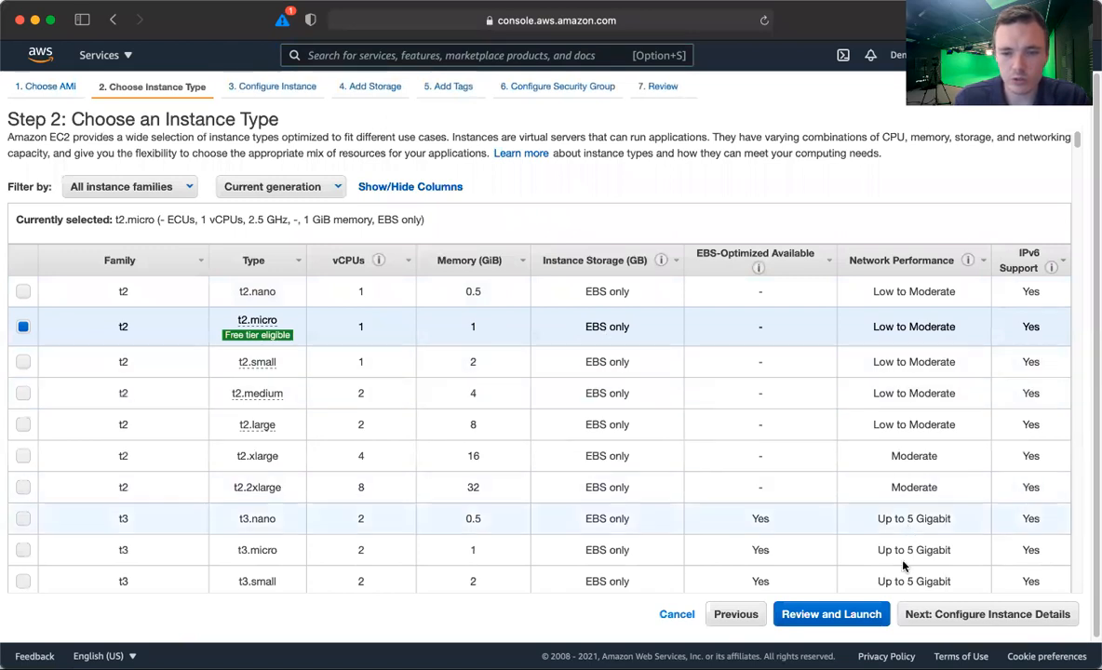
left_click(979, 616)
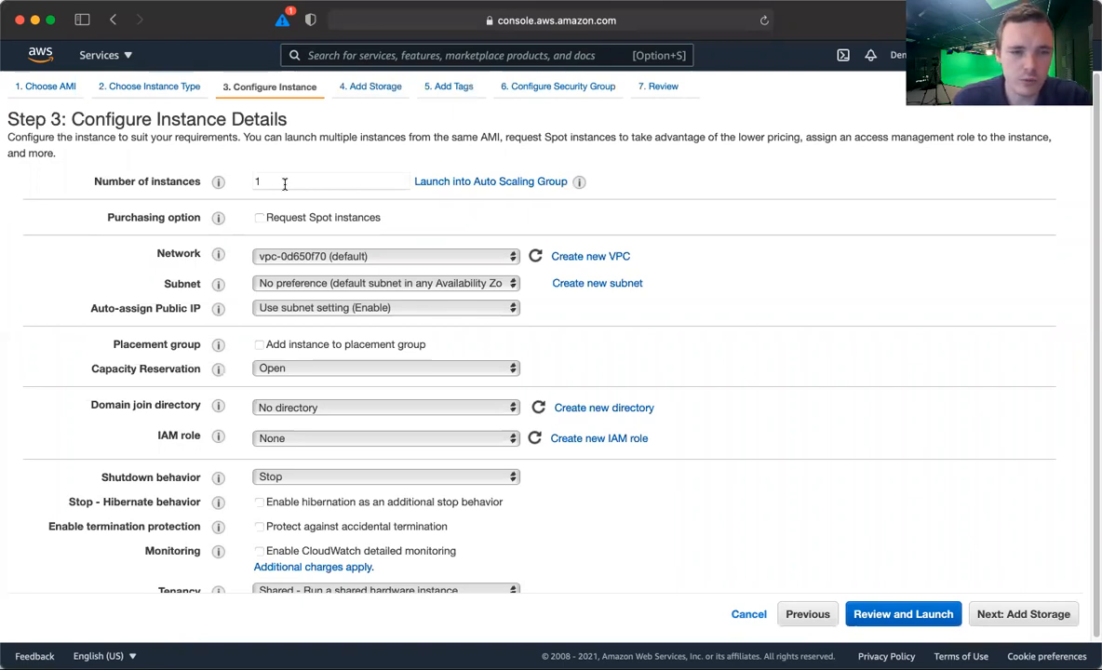
Examine the subnets and availability zones offered for the default VPC, keeping the subnet at No preference
scroll(285, 184, "down", 1)
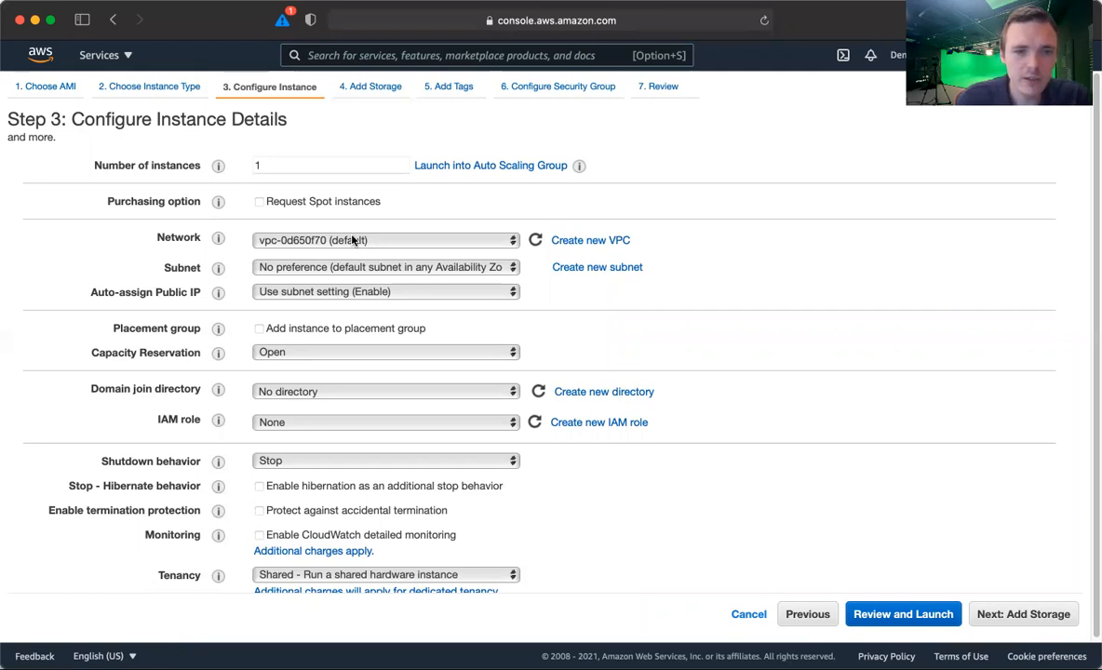
left_click(268, 269)
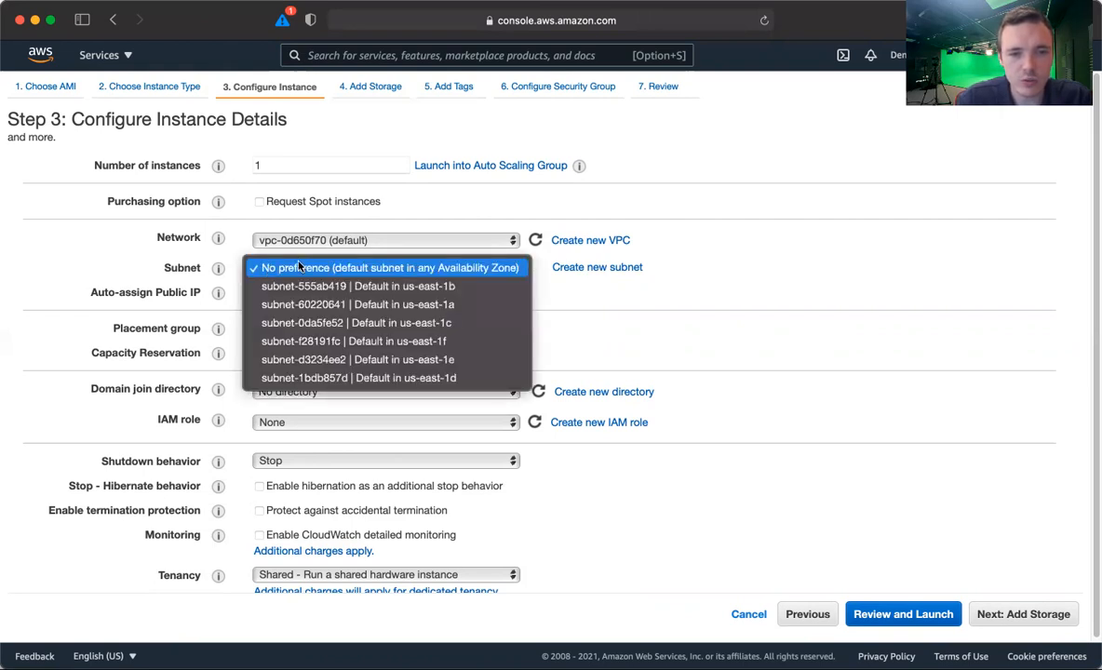
left_click(788, 265)
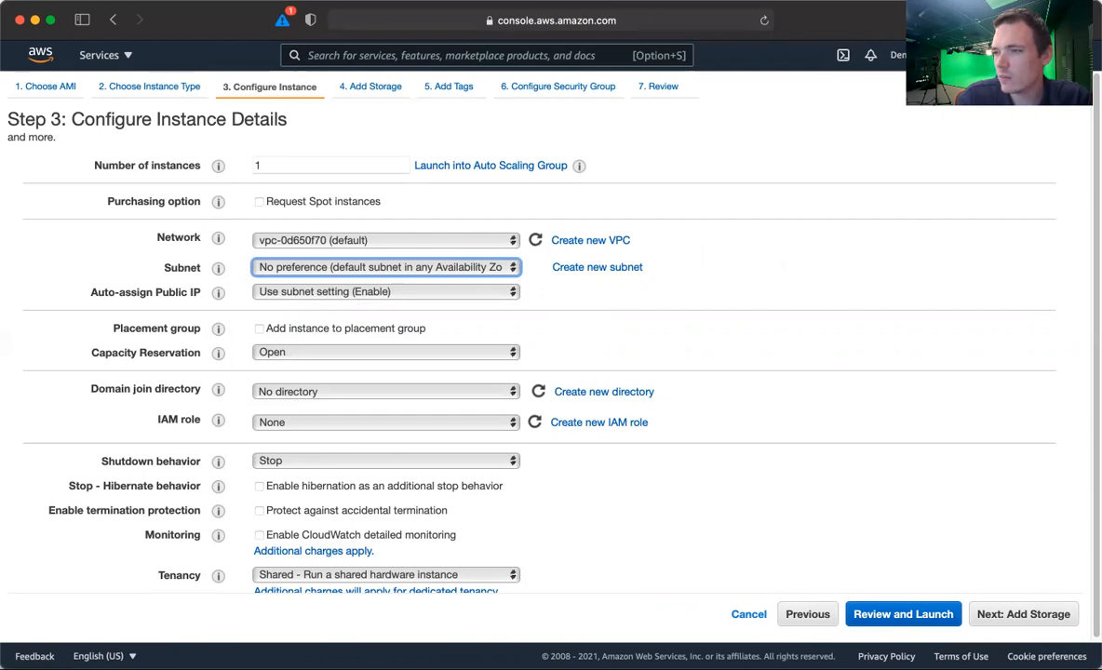
left_click(409, 270)
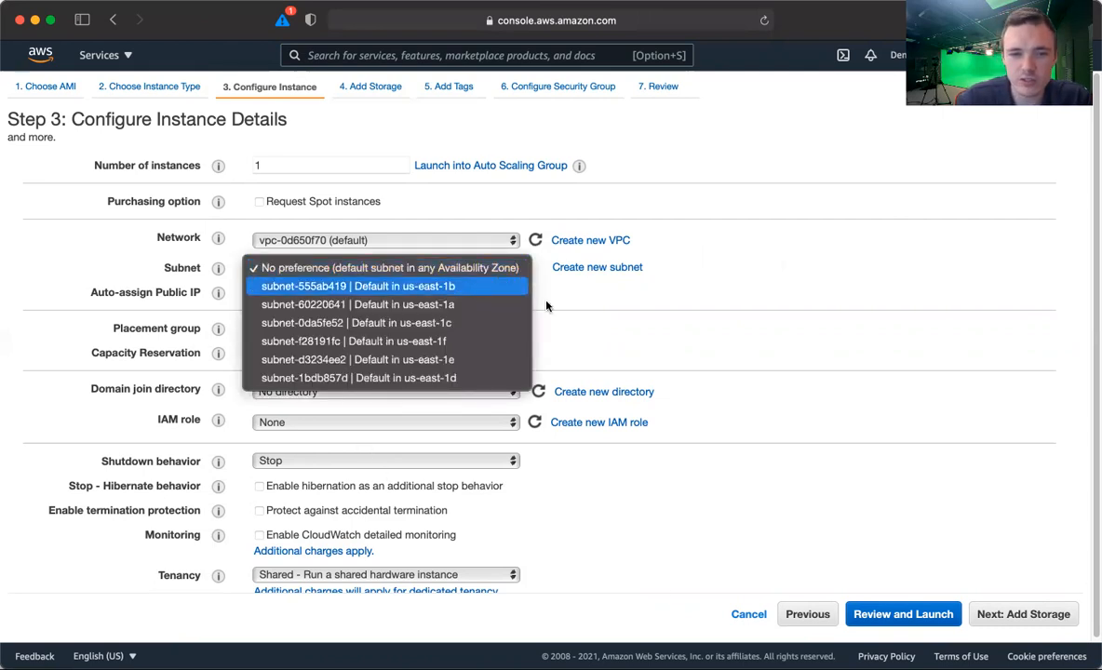
left_click(794, 253)
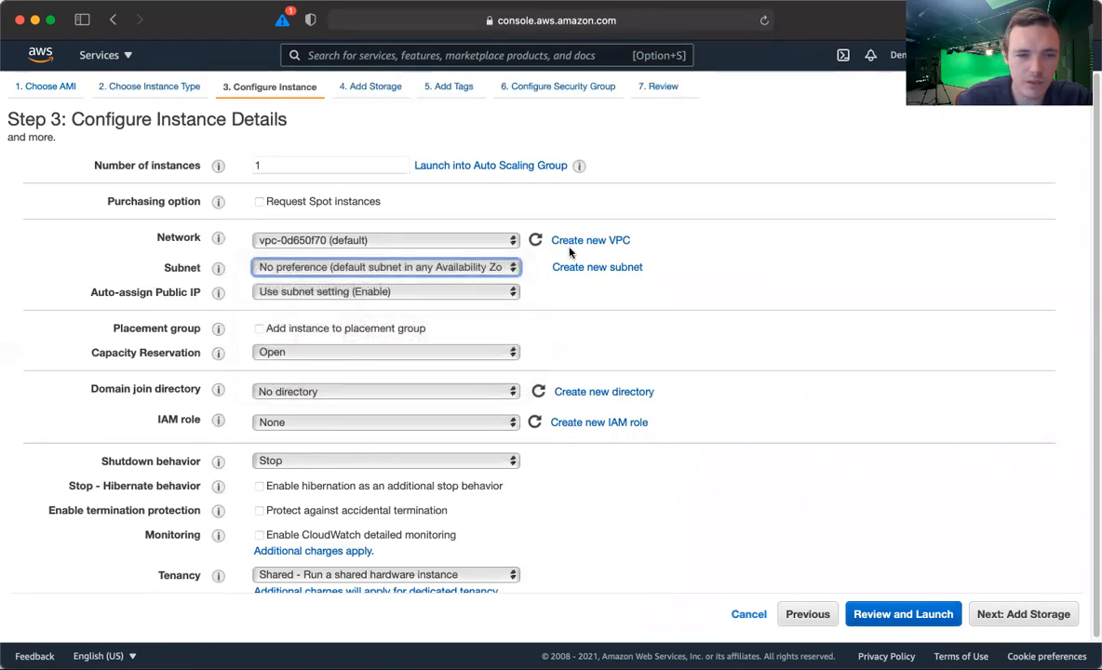
left_click(341, 272)
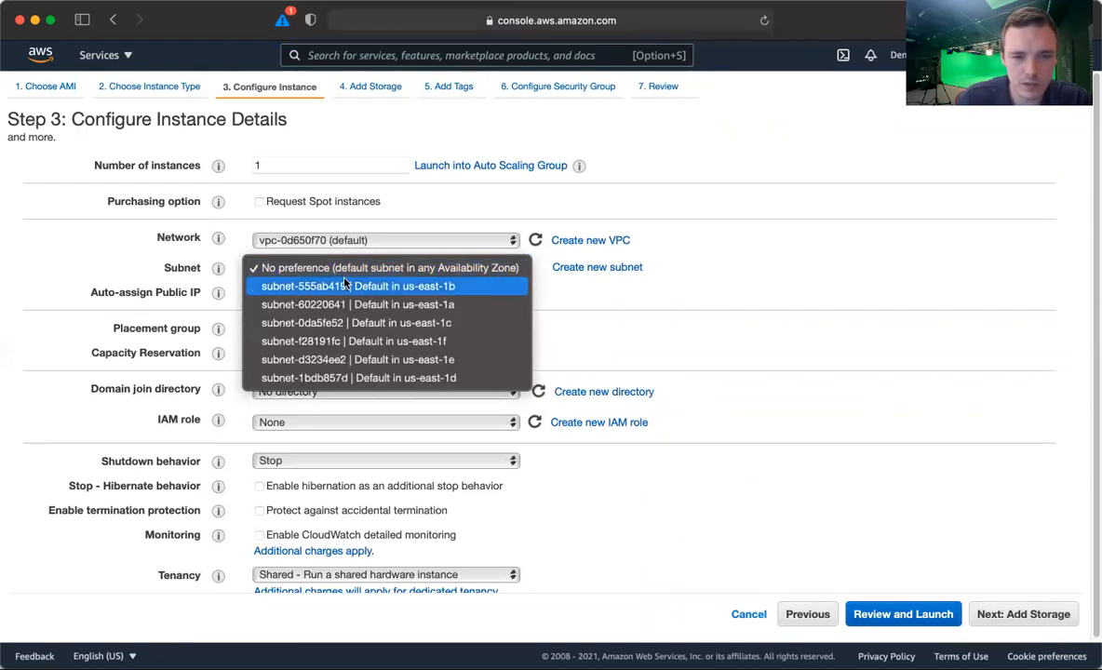
left_click(605, 271)
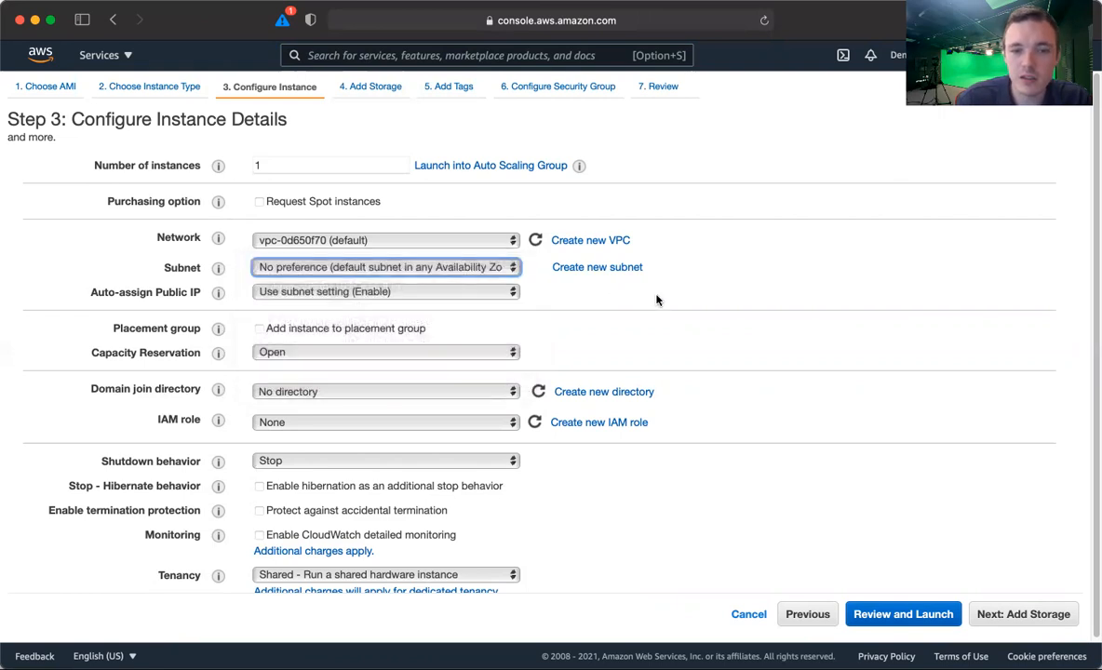
left_click(394, 269)
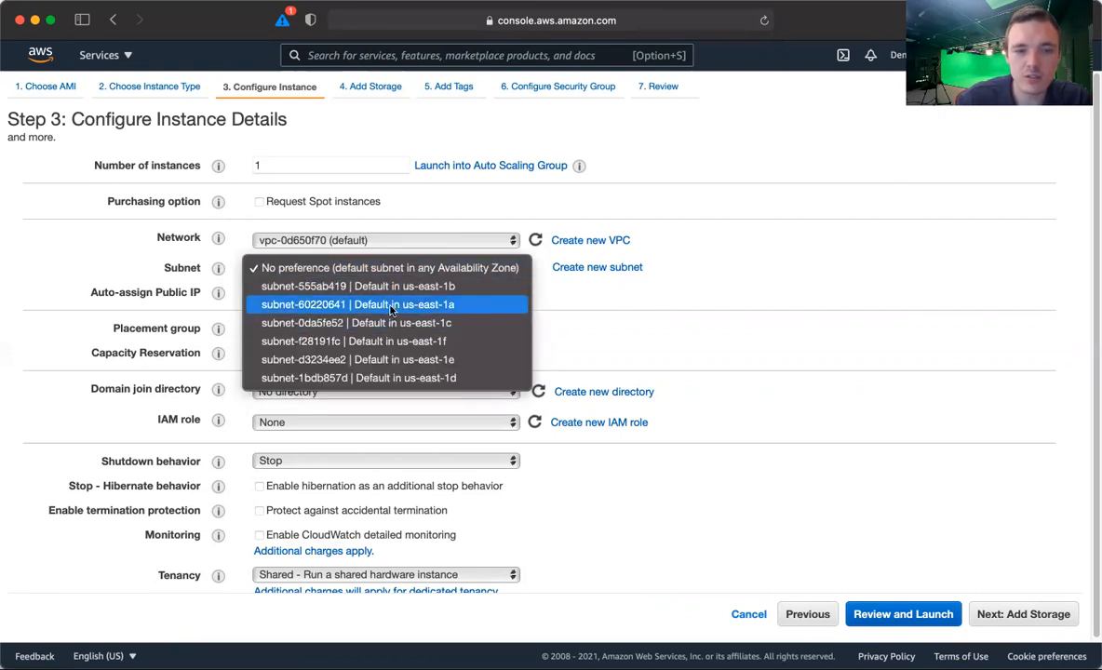
left_click(832, 272)
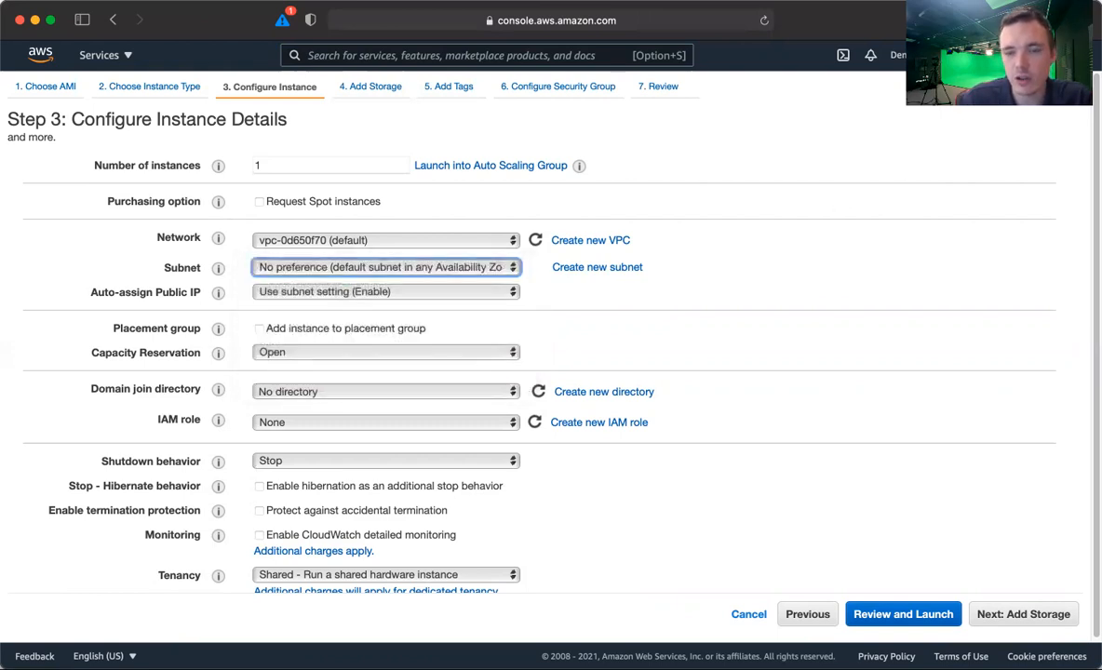
Review the available AWS regions and the auto-assign public IP choices, keeping Use subnet setting (Enable)
left_click(979, 55)
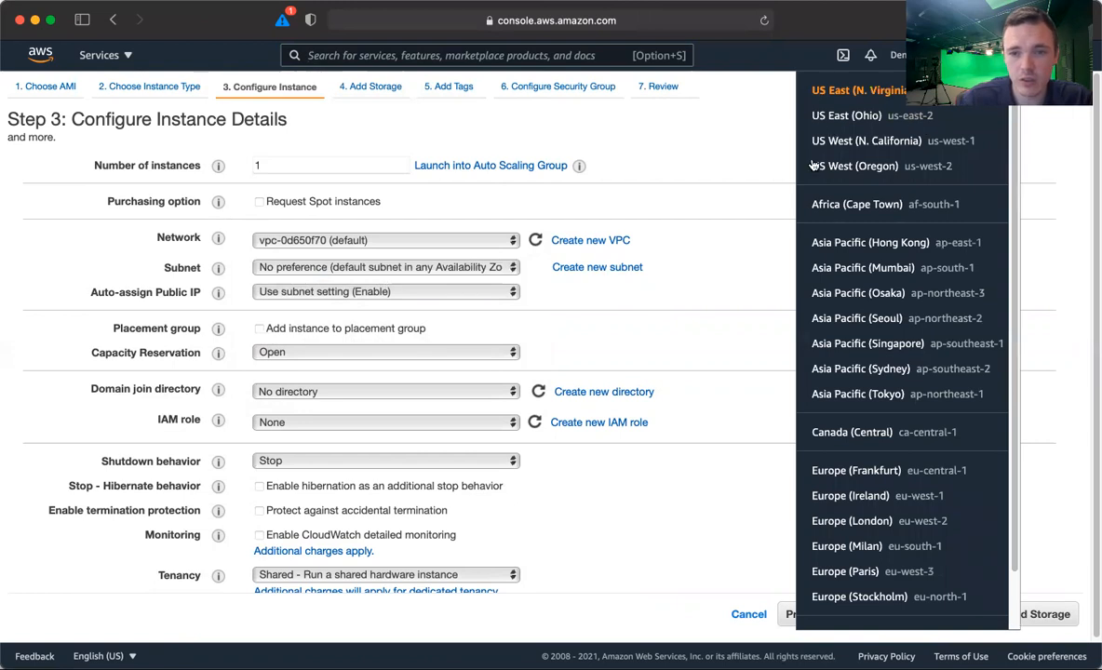
left_click(731, 247)
left_click(331, 291)
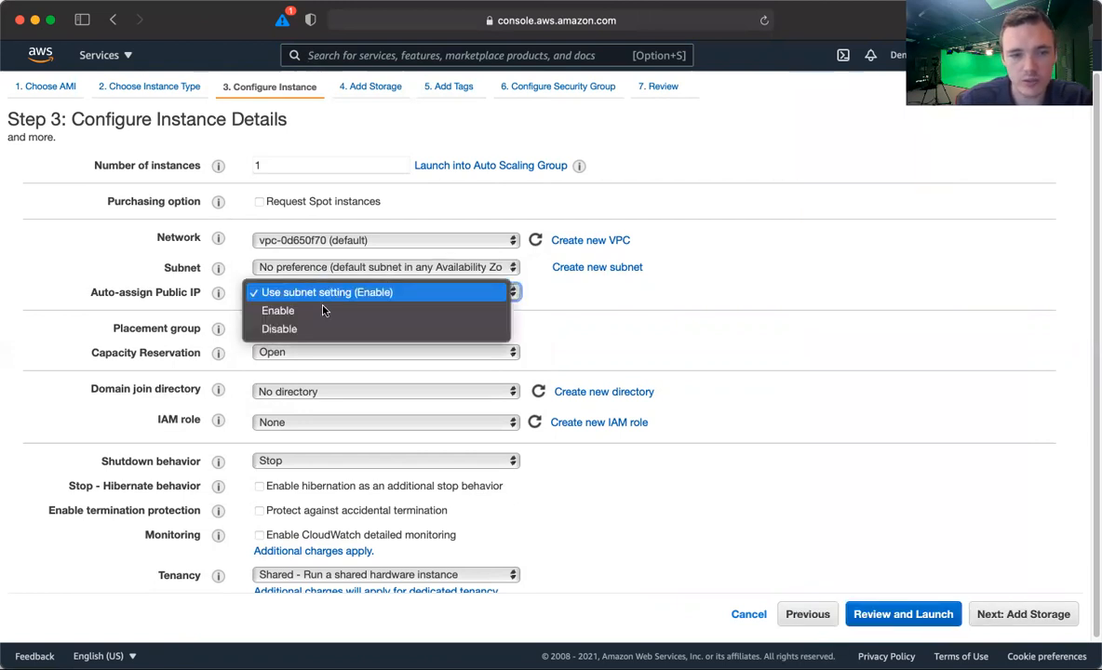
left_click(331, 292)
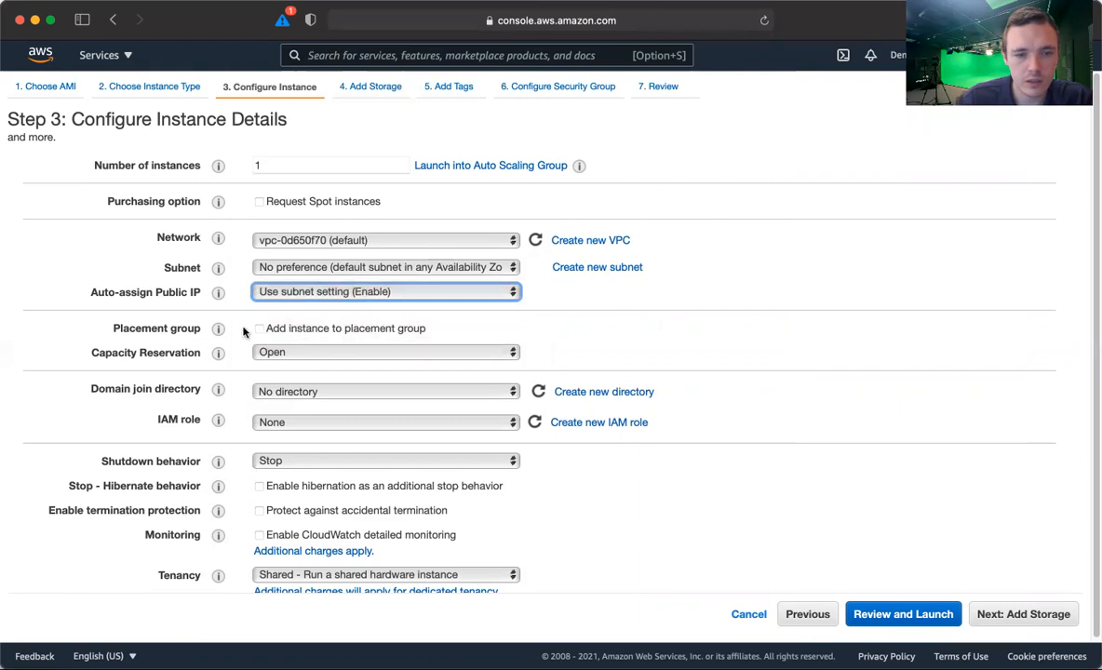
left_click(302, 268)
left_click(656, 243)
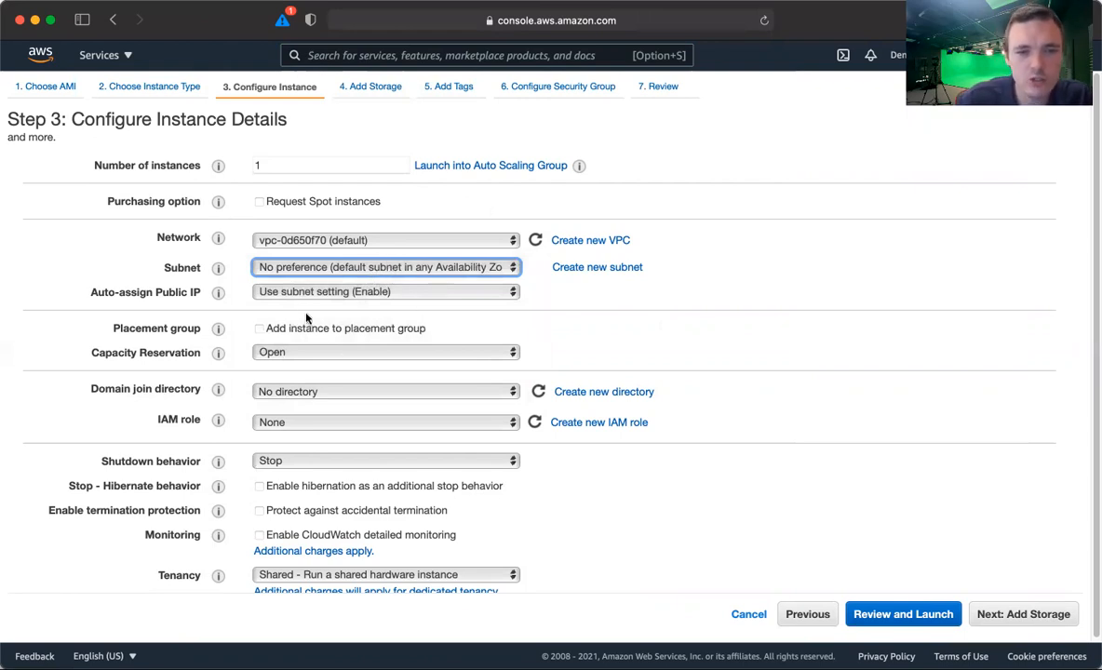
Review the placement, IAM role, shutdown and tenancy settings, keeping the IAM role at None
scroll(308, 307, "down", 3)
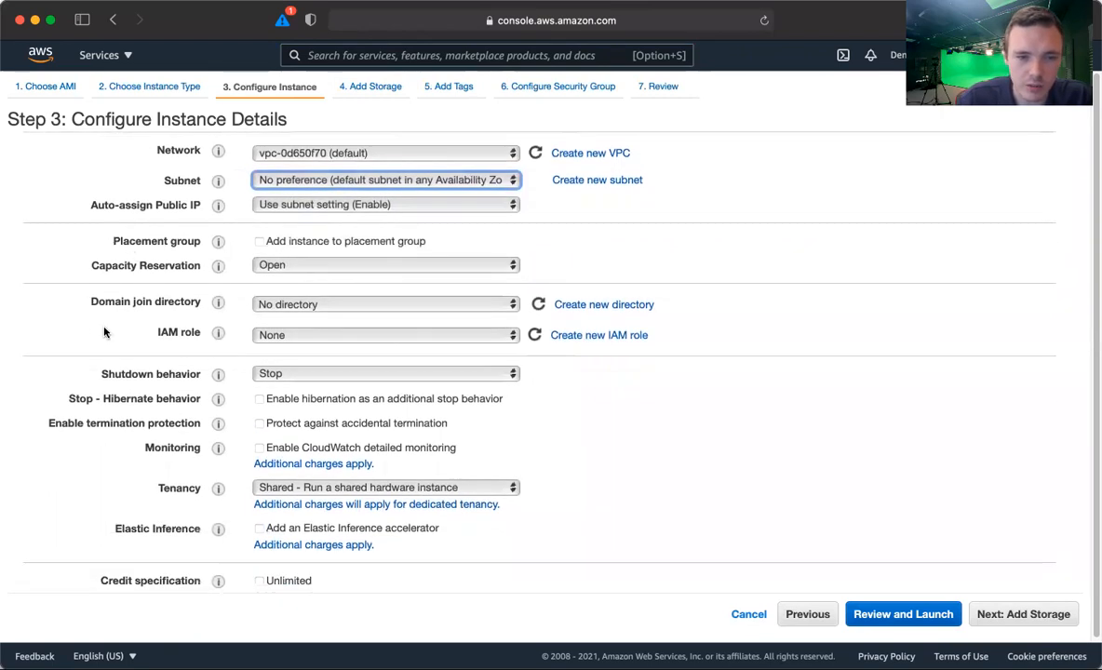
scroll(102, 327, "down", 1)
scroll(104, 332, "down", 1)
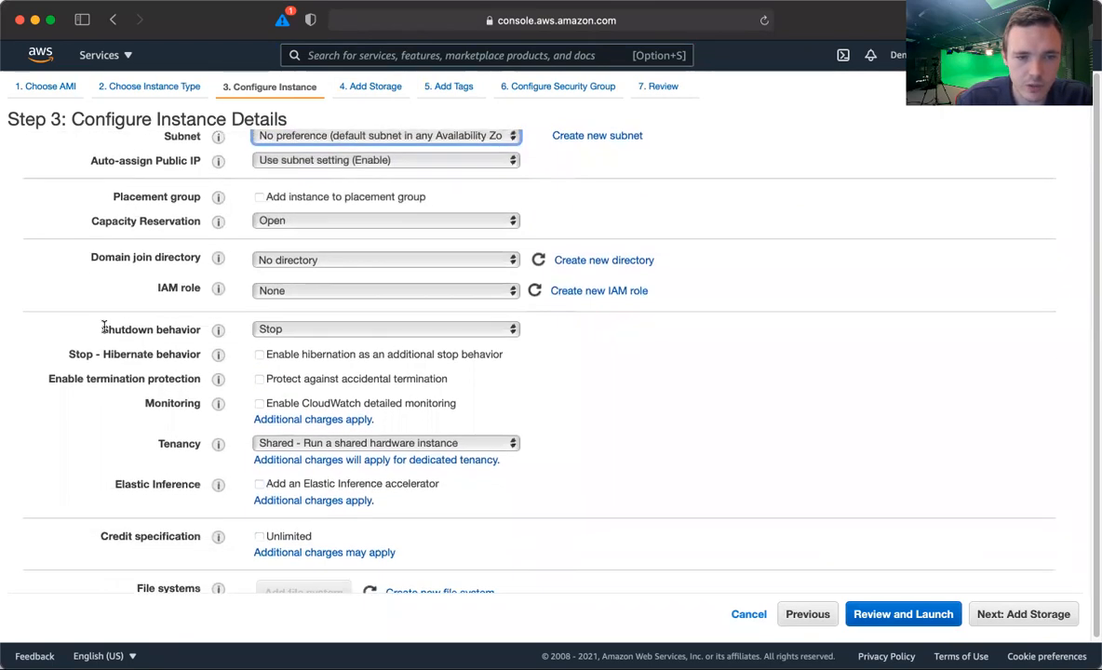
scroll(152, 255, "down", 2)
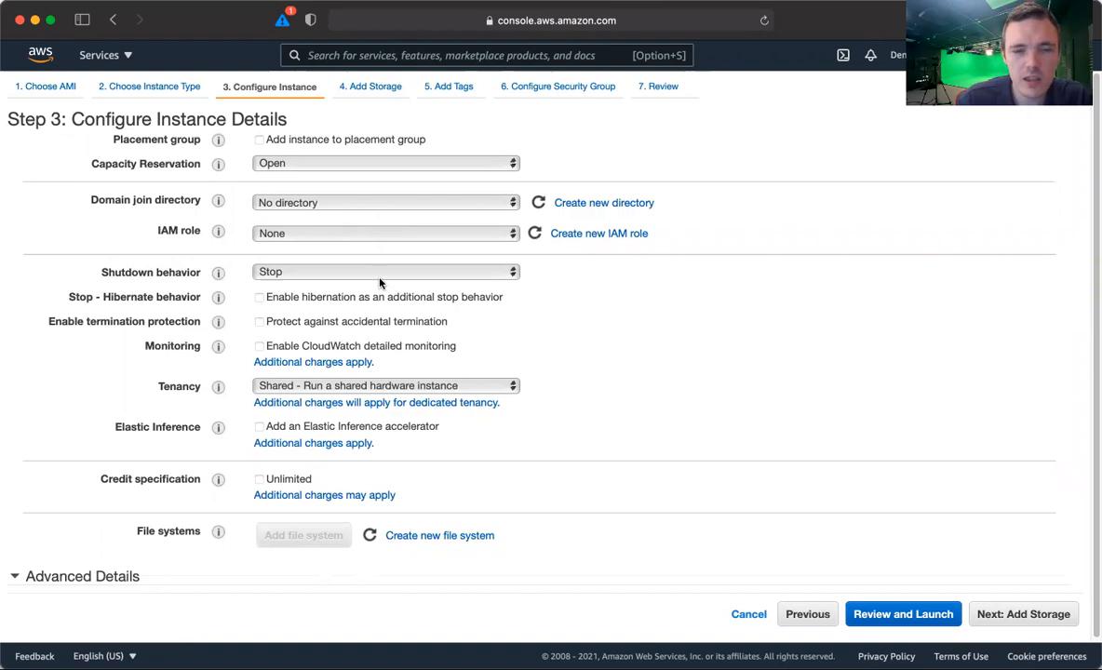
scroll(376, 289, "down", 1)
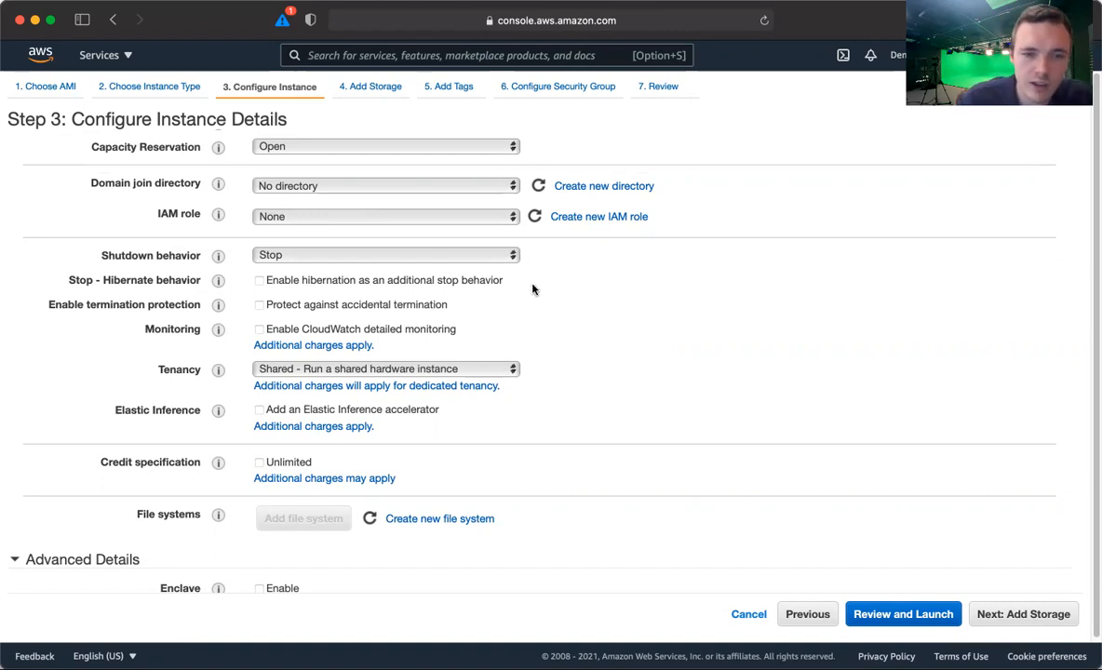
left_click(437, 217)
left_click(437, 216)
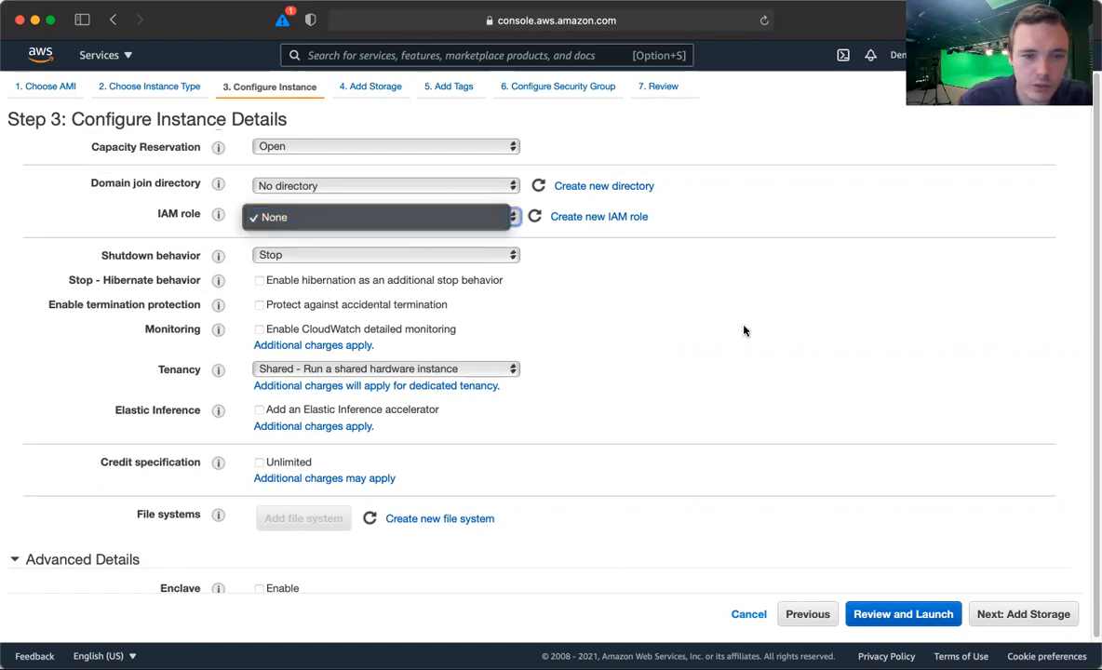
scroll(582, 320, "down", 1)
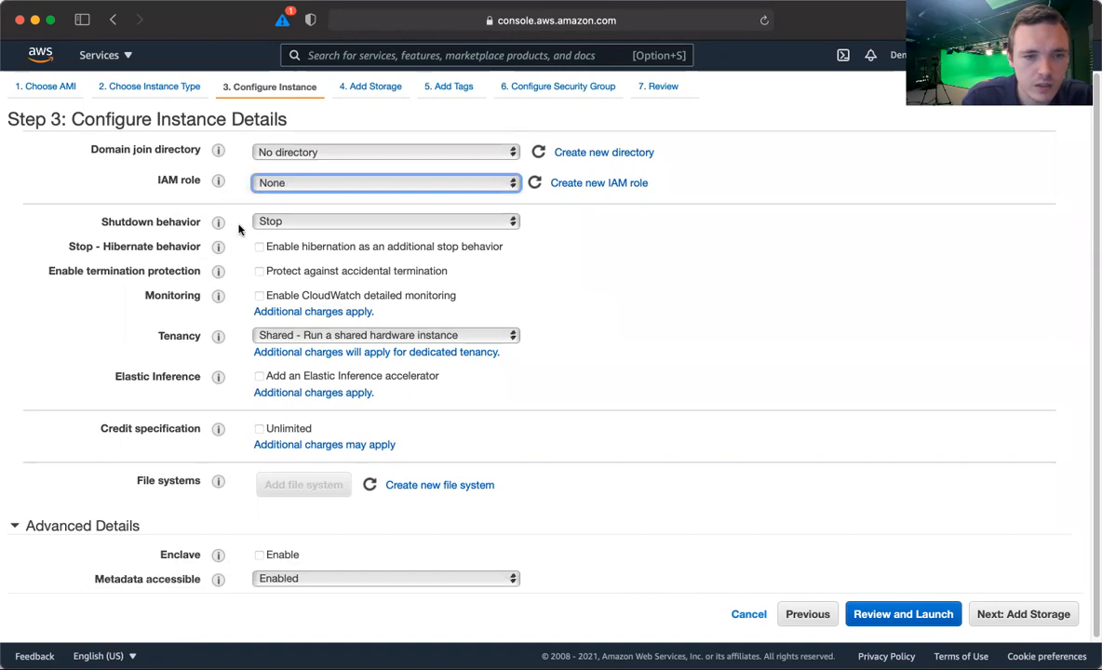
left_click(652, 301)
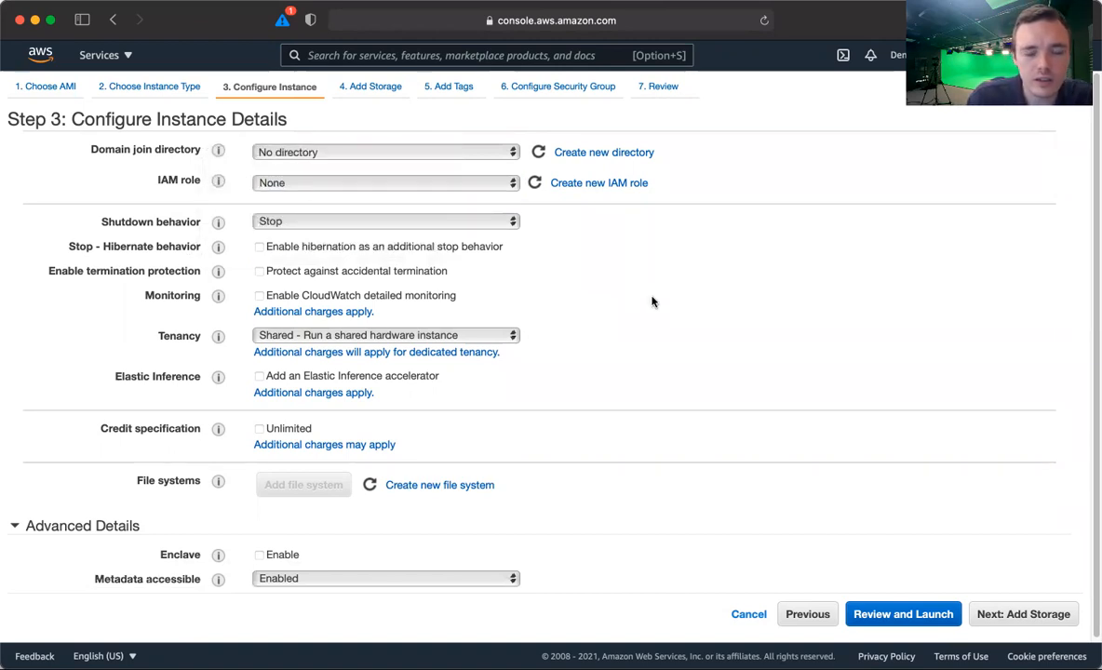
Enter the user data as text: #!/bin/bash, yum -y install httpd, systemctl enable httpd, systemctl start httpd
scroll(652, 300, "down", 1)
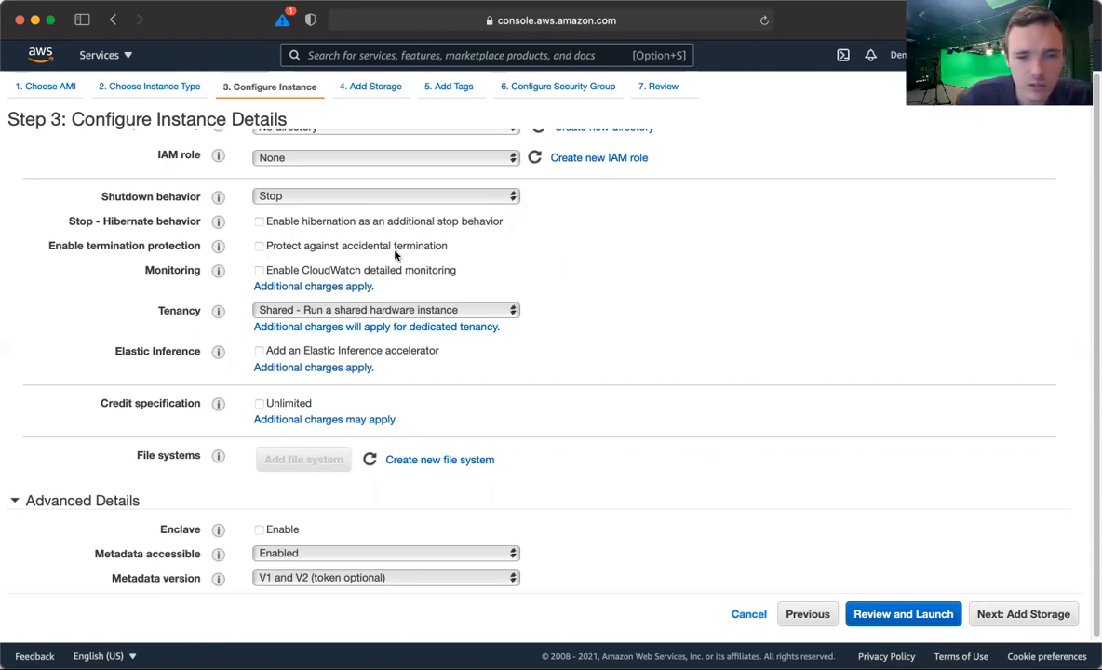
scroll(502, 249, "down", 1)
scroll(502, 251, "down", 5)
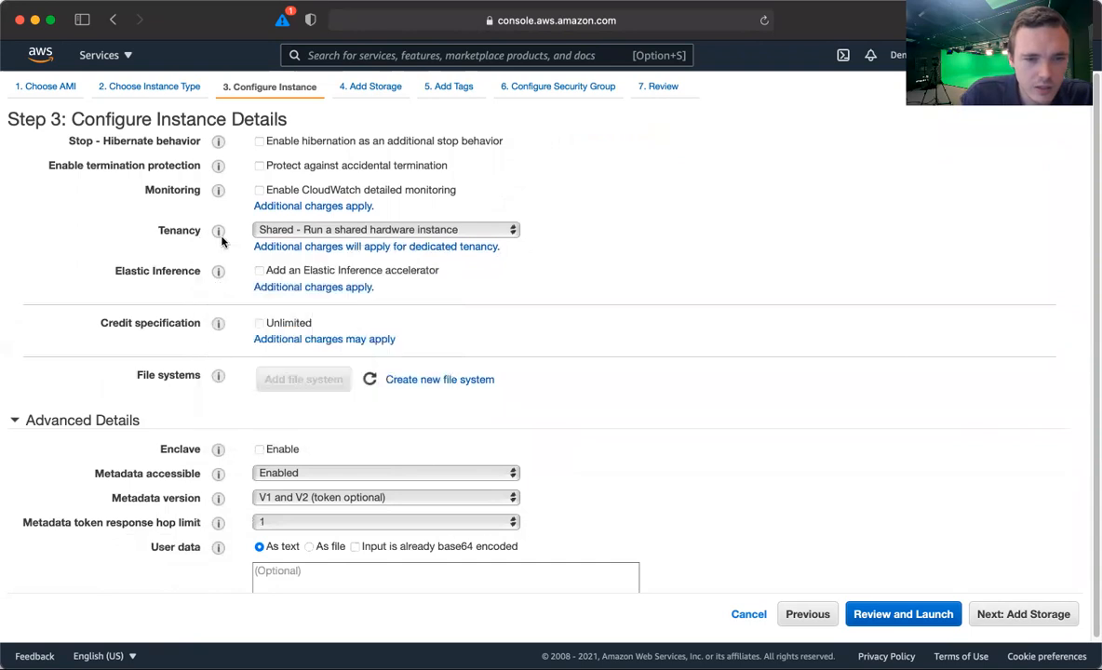
scroll(738, 241, "down", 2)
scroll(679, 272, "down", 2)
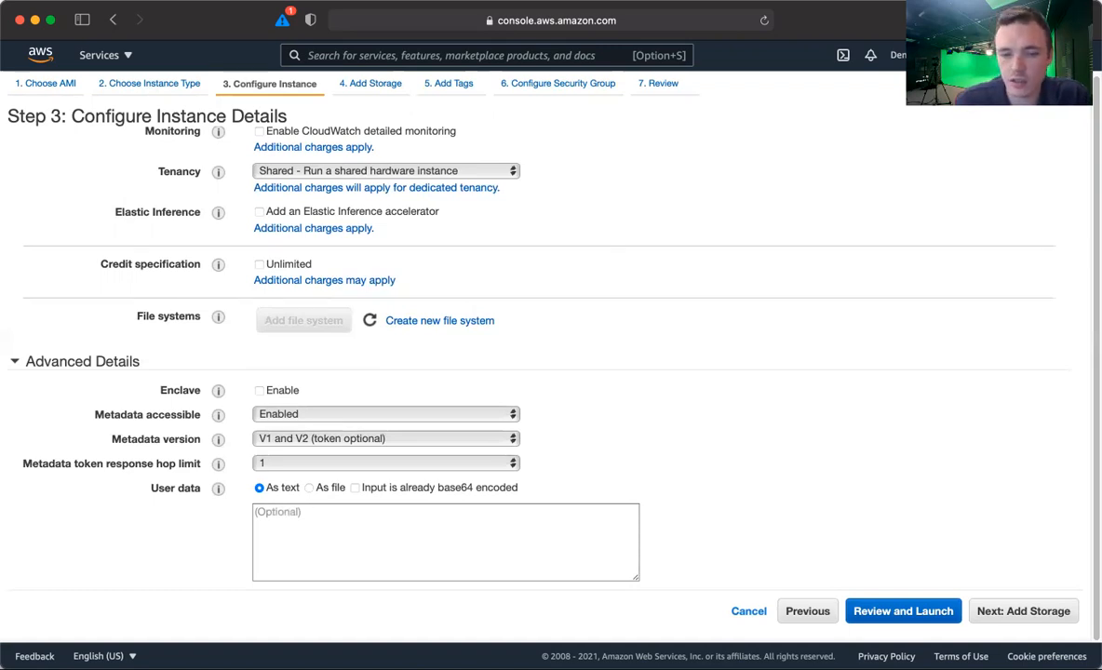
left_click(419, 528)
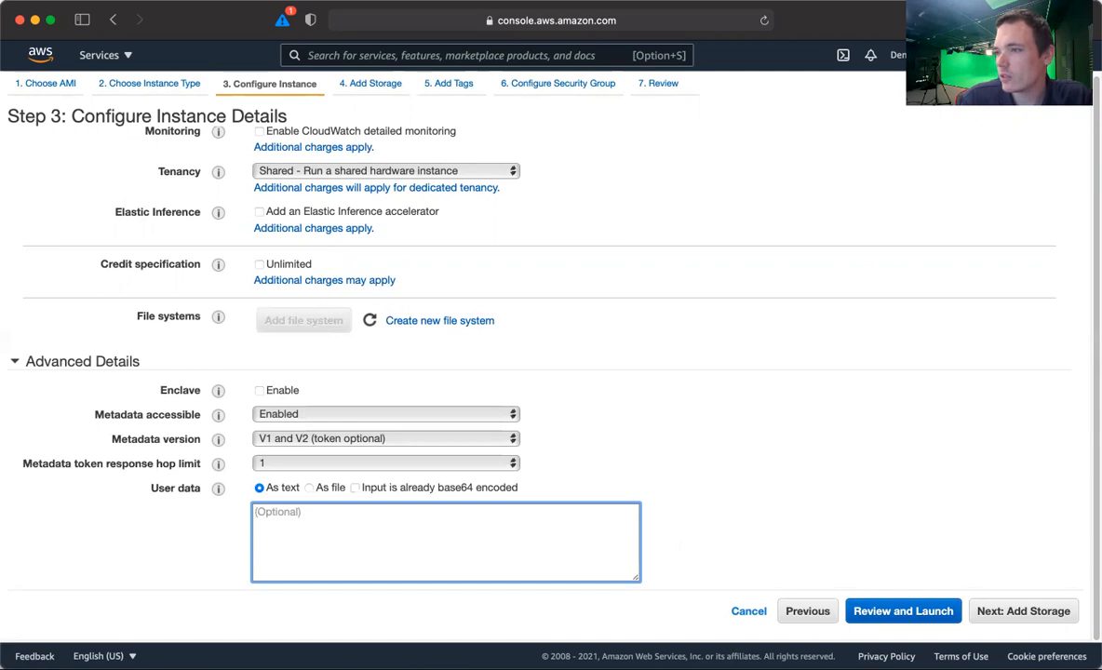
key("super+Tab")
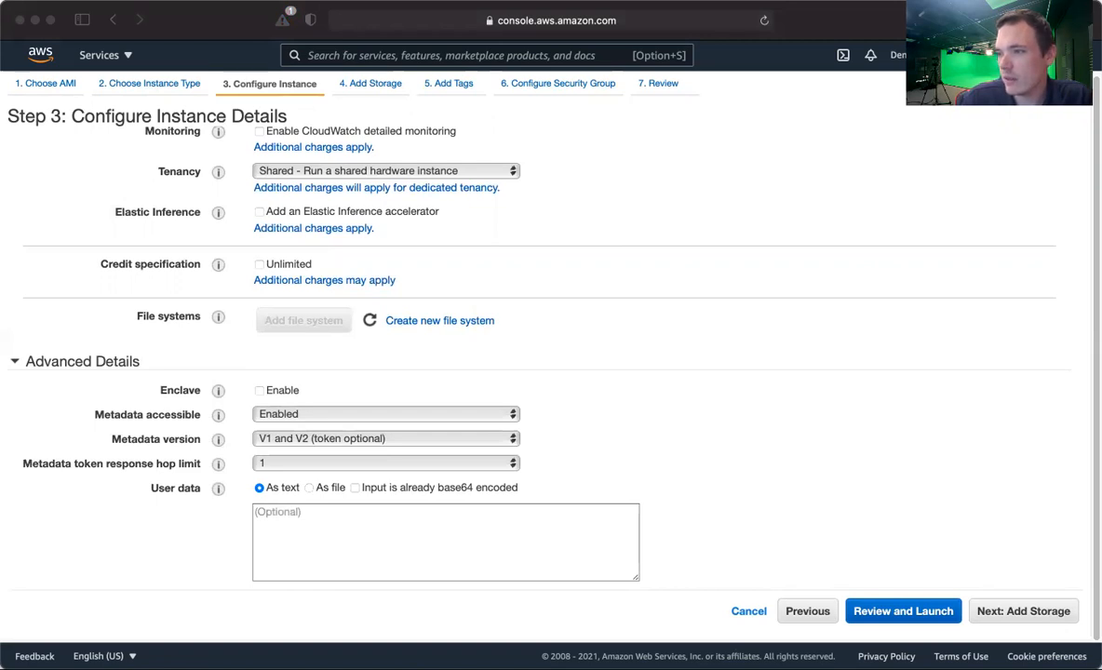
left_click(316, 558)
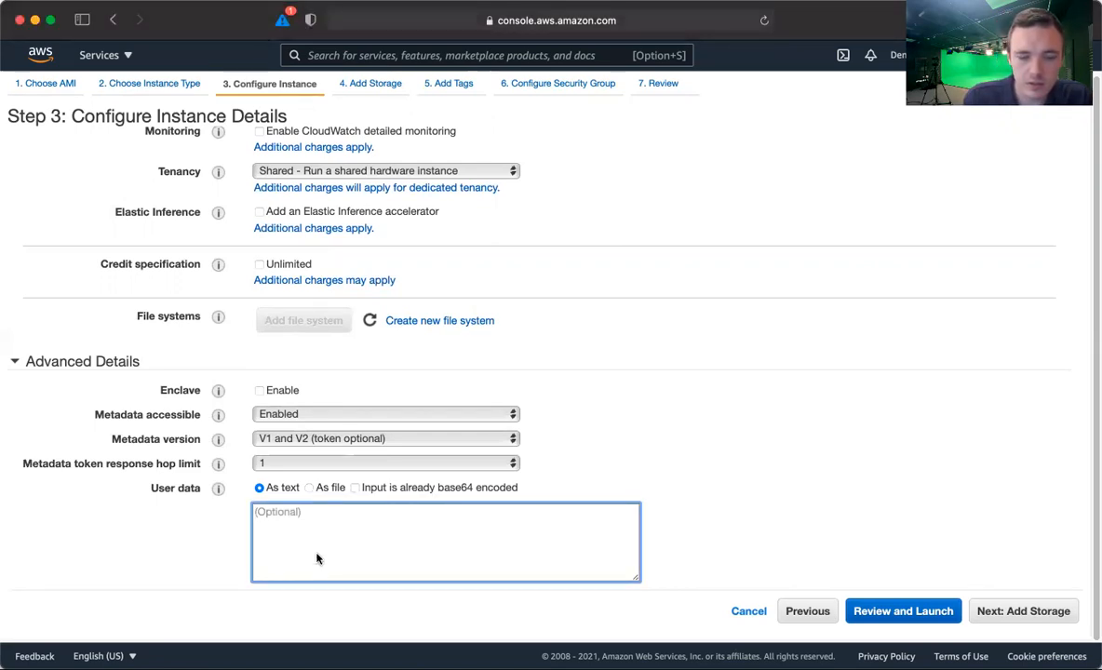
type("#!/bin/bashyum -y install httpdsystemctl enable httpdsystemctl start httpd")
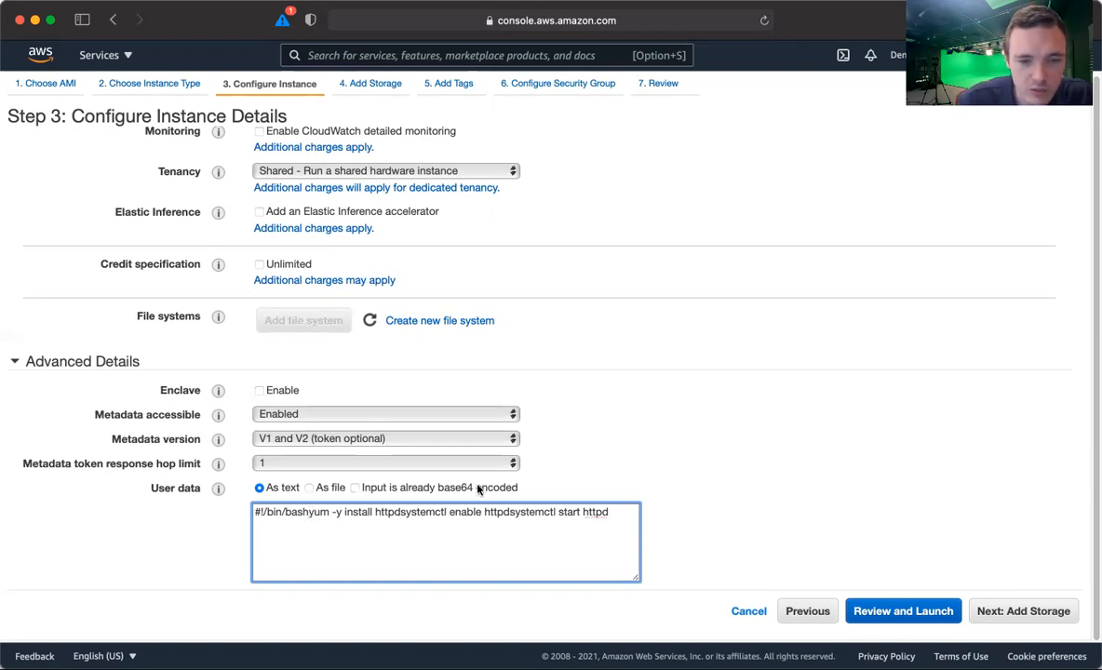
Split the user data script so that #!/bin/bash, the yum install command and each systemctl command stand on their own lines
key("Return")
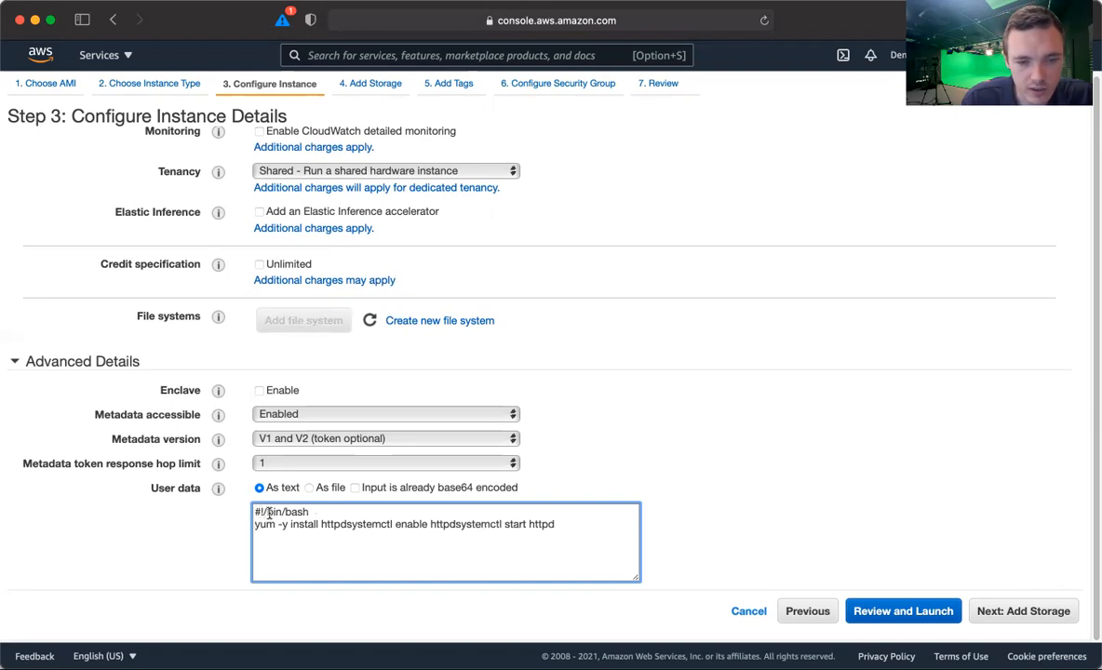
left_click(346, 524)
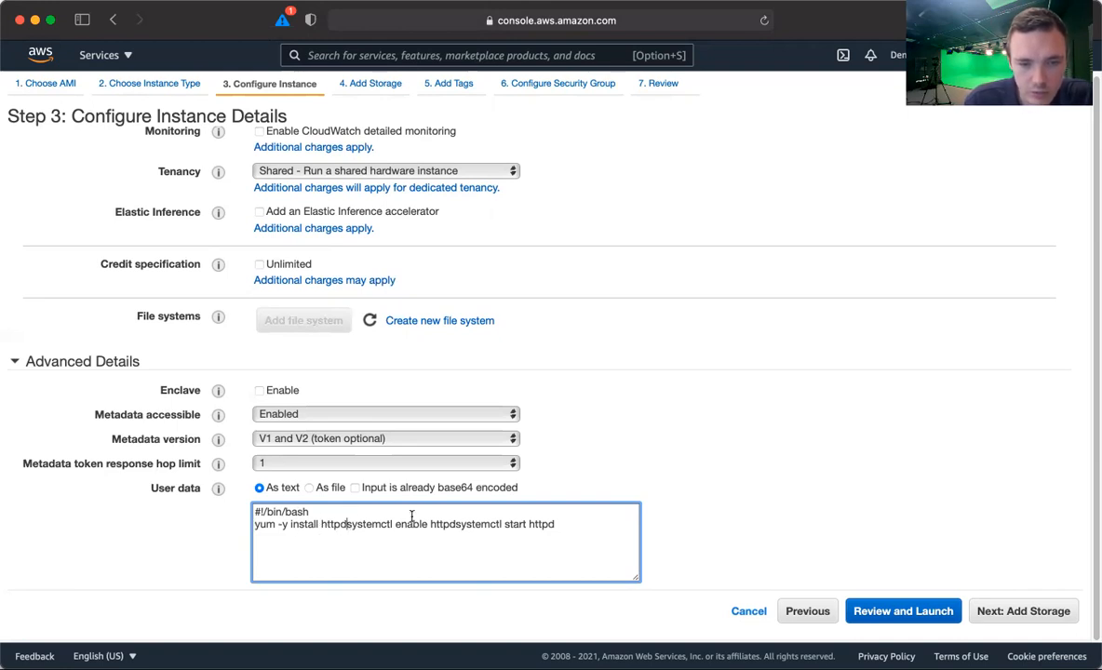
key("Return")
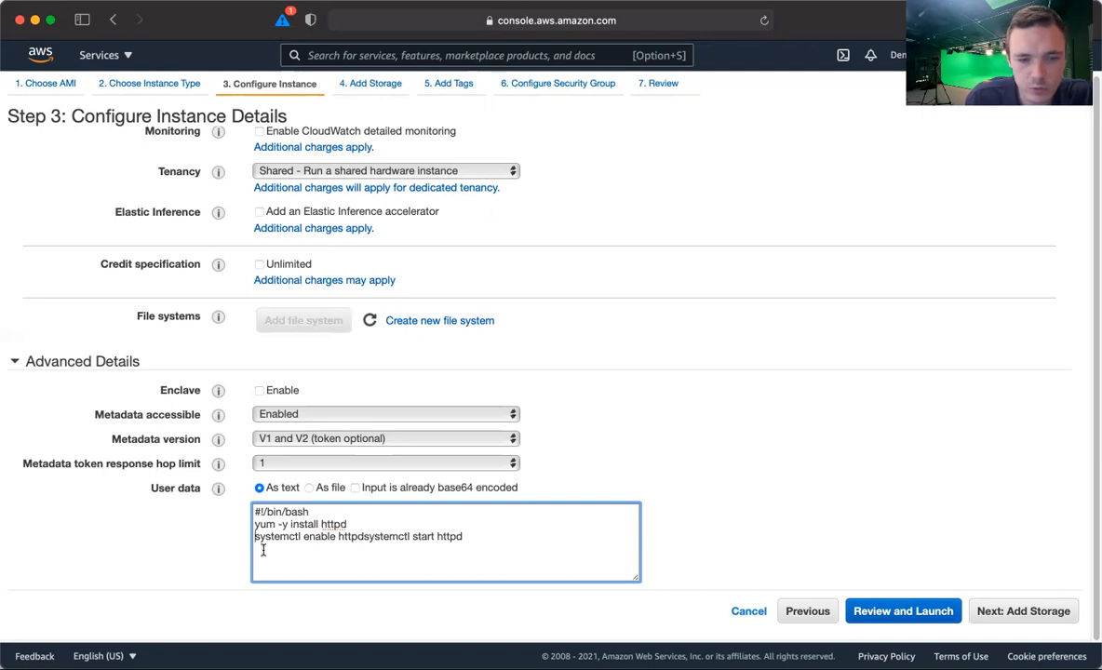
left_click(364, 536)
key("Return")
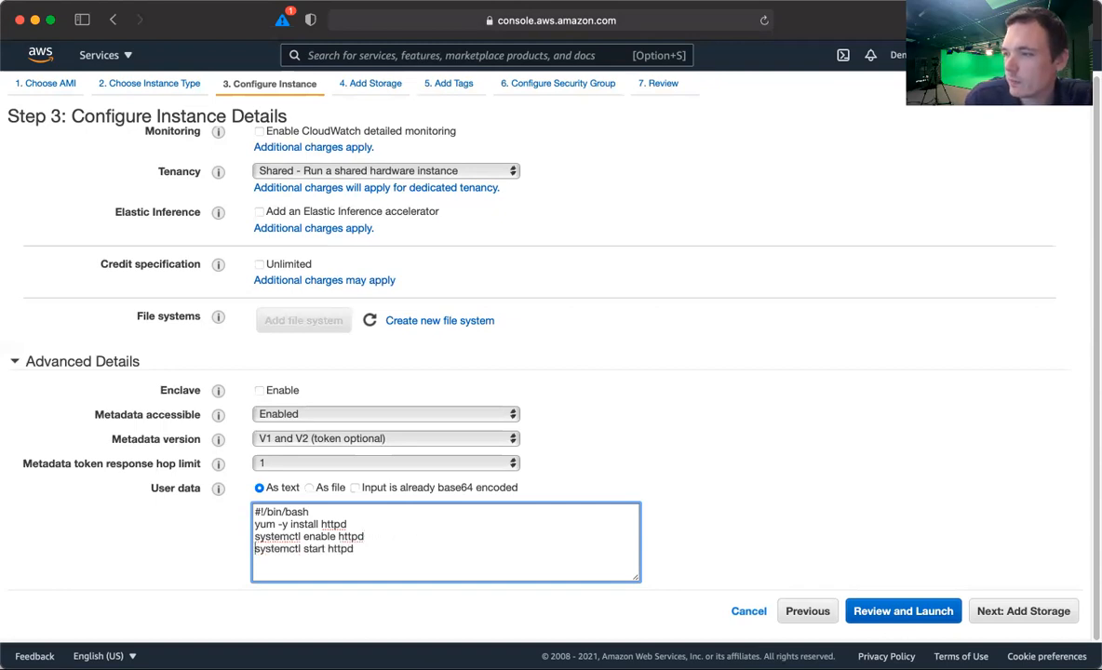
Append the script line echo '<html><h1>Hello From Your Web Server! (studentid)</h1></html>' > /var/www/html/index.html to the user data
key("super+Tab")
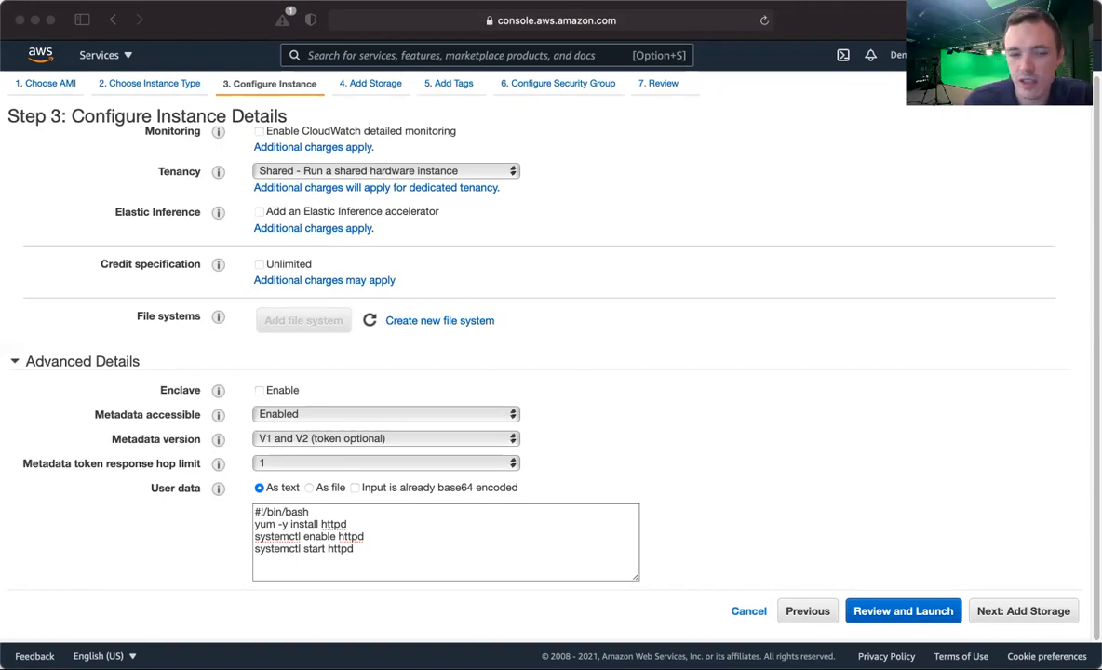
left_click(386, 564)
key("Return")
type("echo '<html><h1>Hello From Your Web Server! (studentid)</h1></html>' > /var/www/html/index.html")
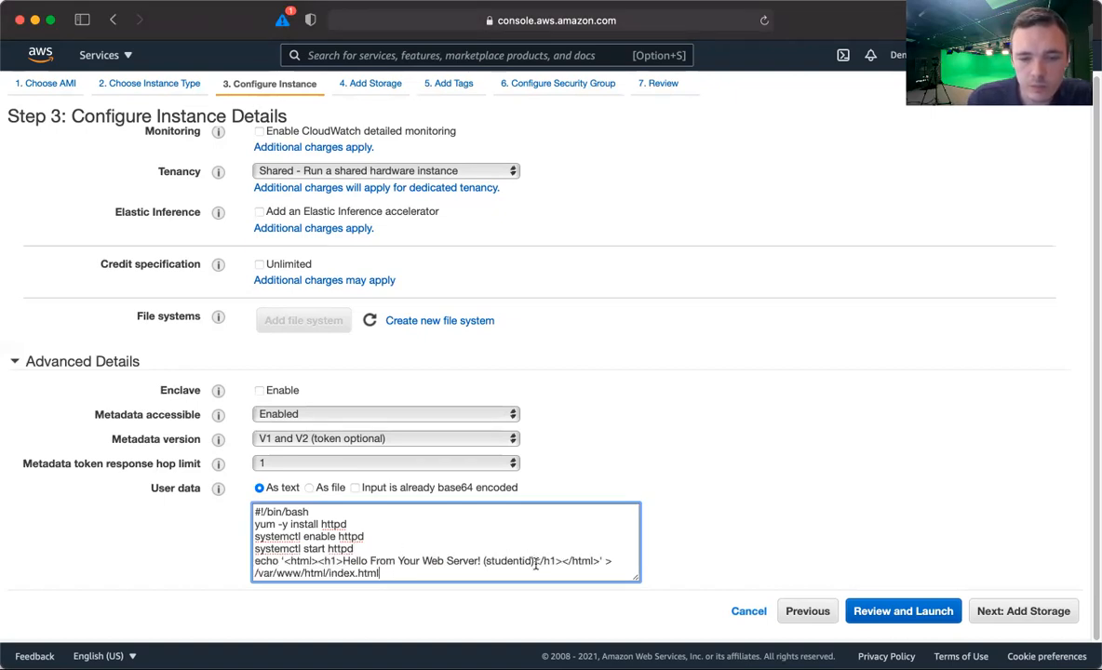
Replace the (studentid) placeholder in the echo line's heading with "The instructor"
left_click_drag(534, 562, 481, 556)
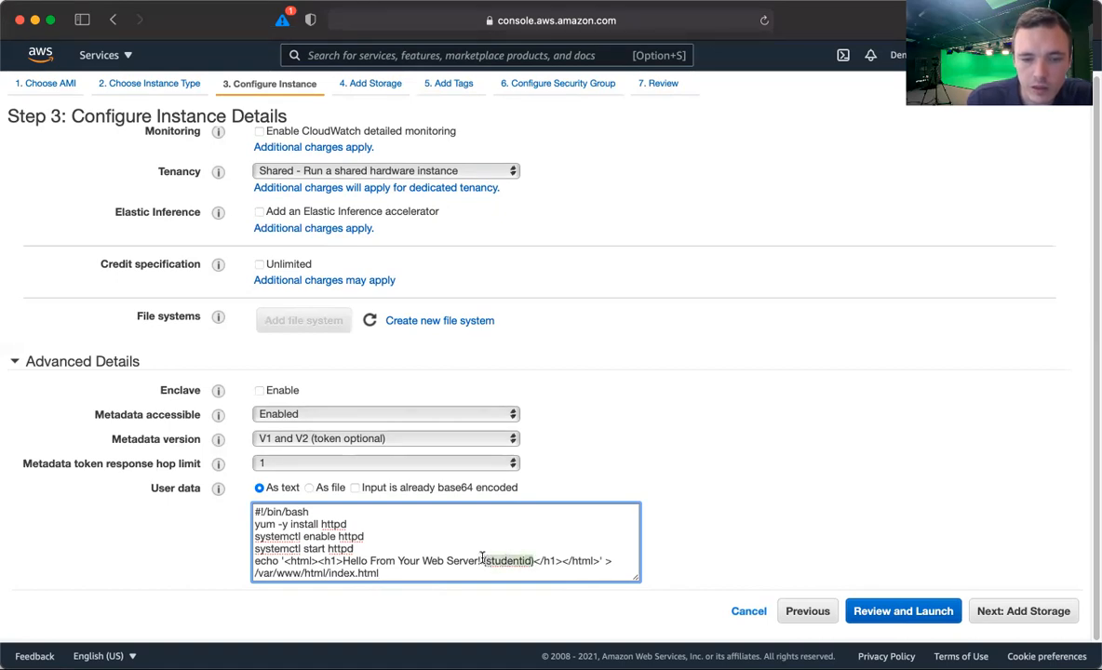
key("BackSpace")
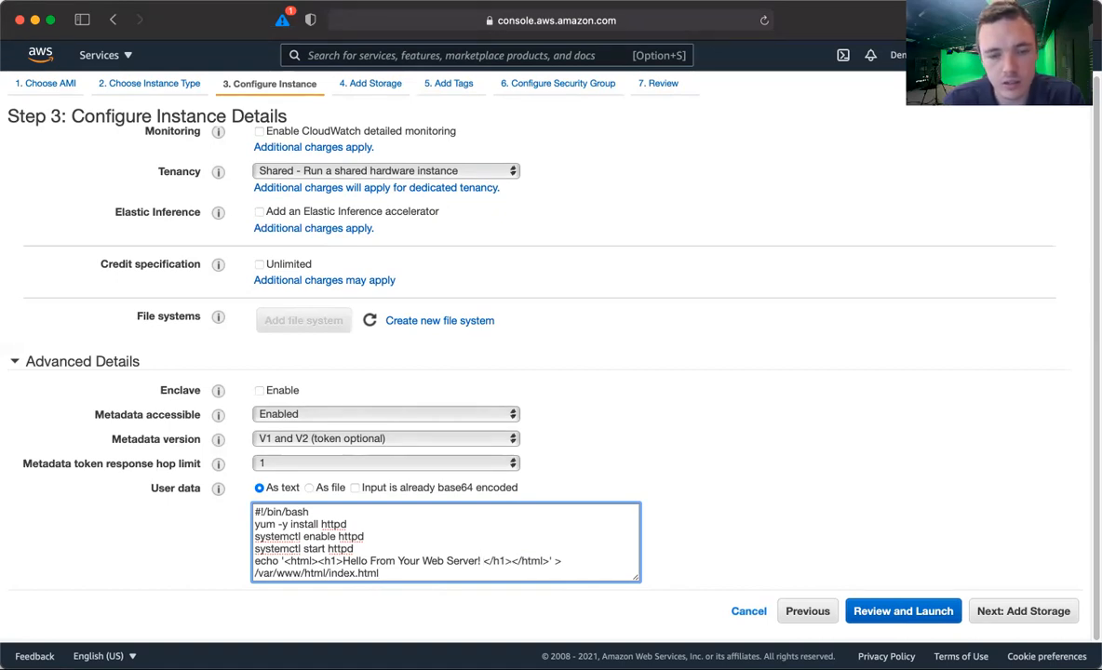
type("The instructor")
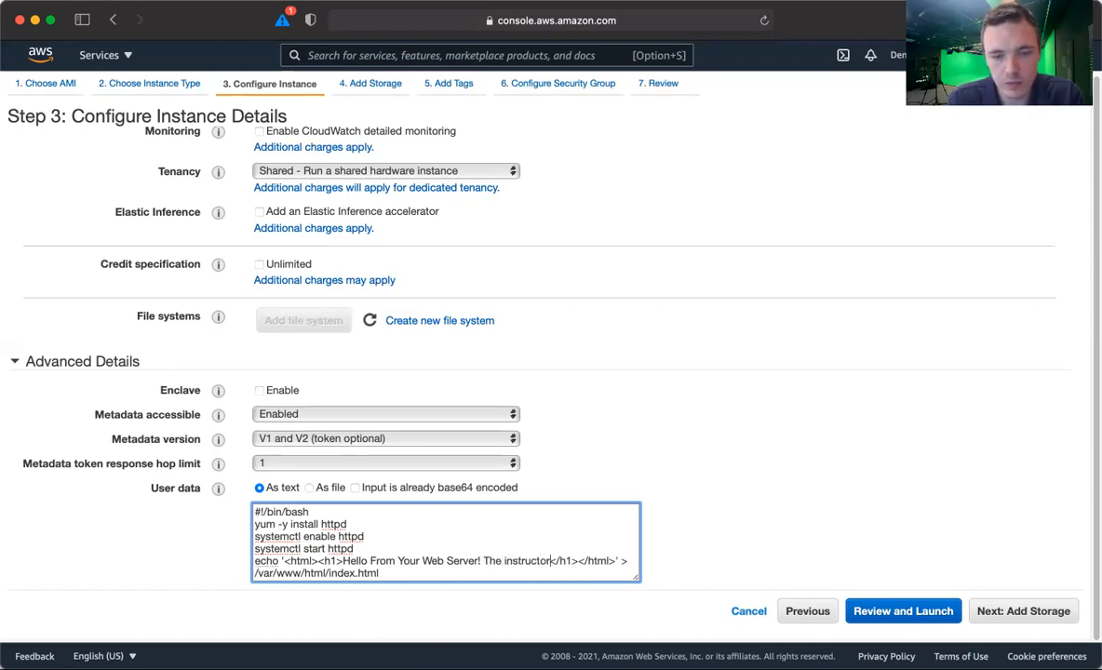
left_click(317, 517)
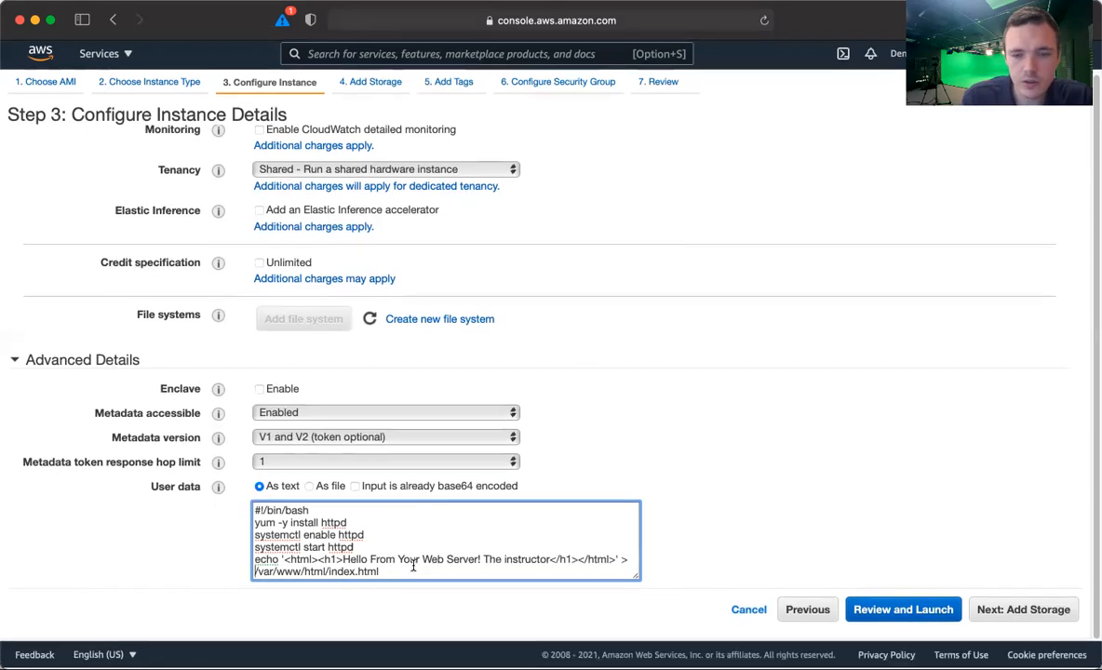
Review all instance details from the number of instances through network, capacity, shutdown and tenancy settings to the user data
scroll(597, 333, "up", 15)
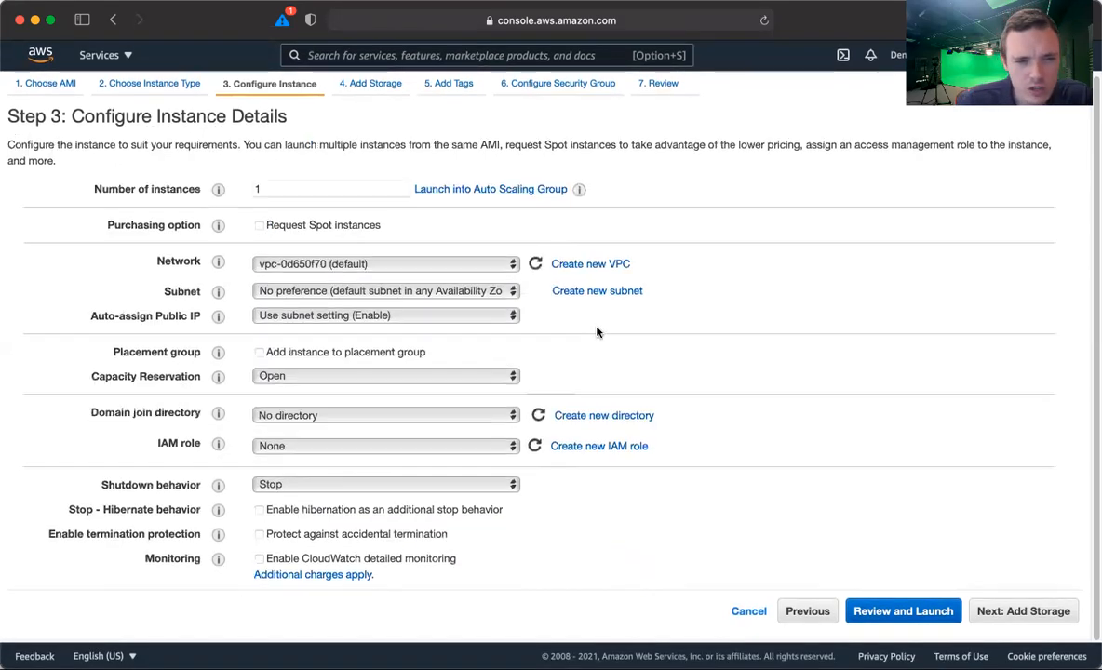
scroll(282, 214, "down", 1)
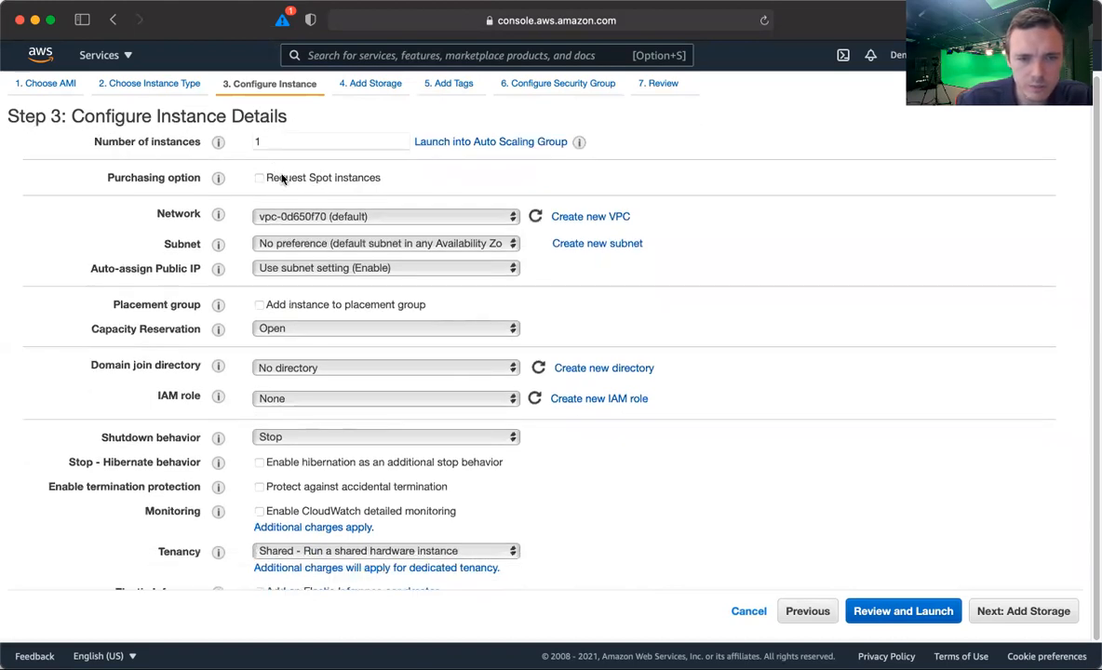
scroll(279, 214, "down", 1)
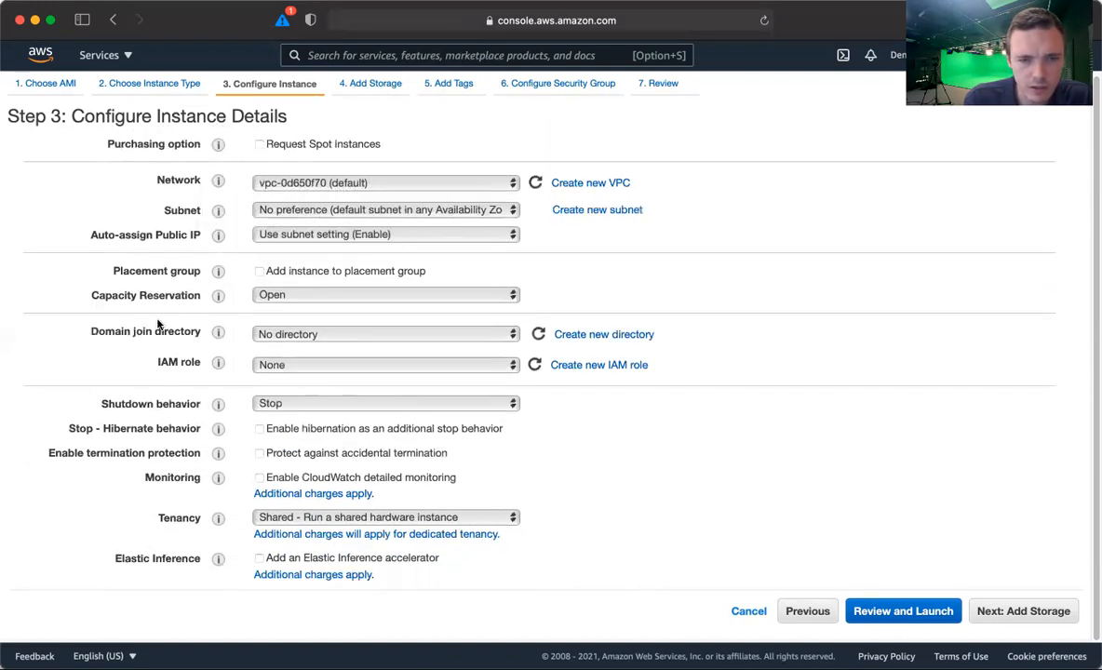
scroll(150, 296, "down", 1)
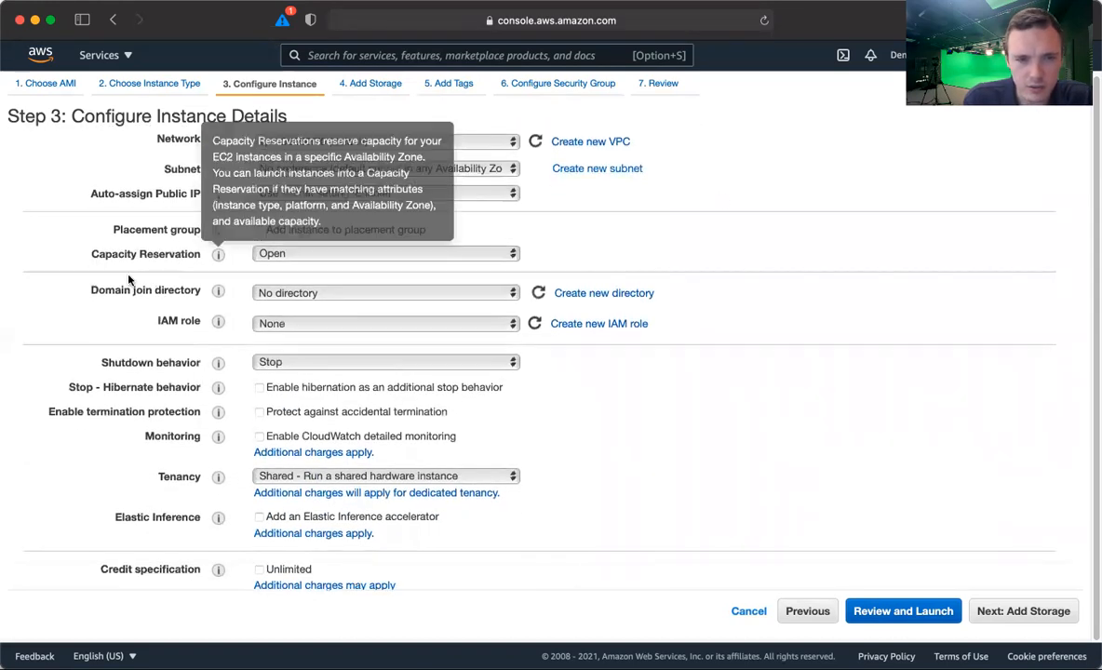
scroll(130, 270, "down", 2)
scroll(127, 346, "down", 1)
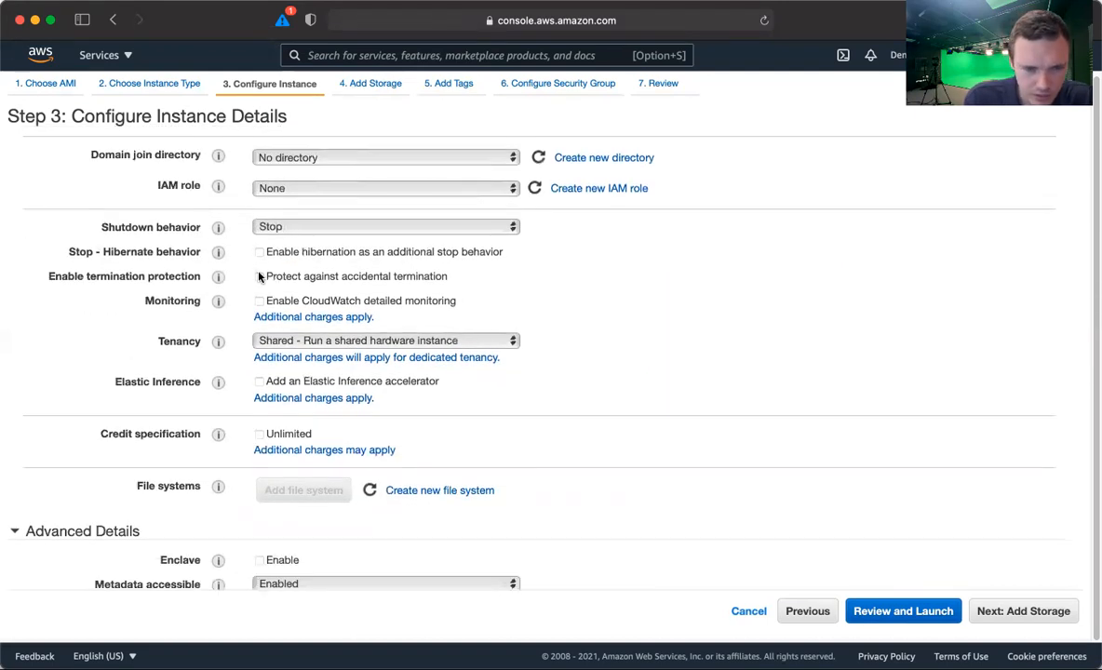
scroll(238, 249, "down", 4)
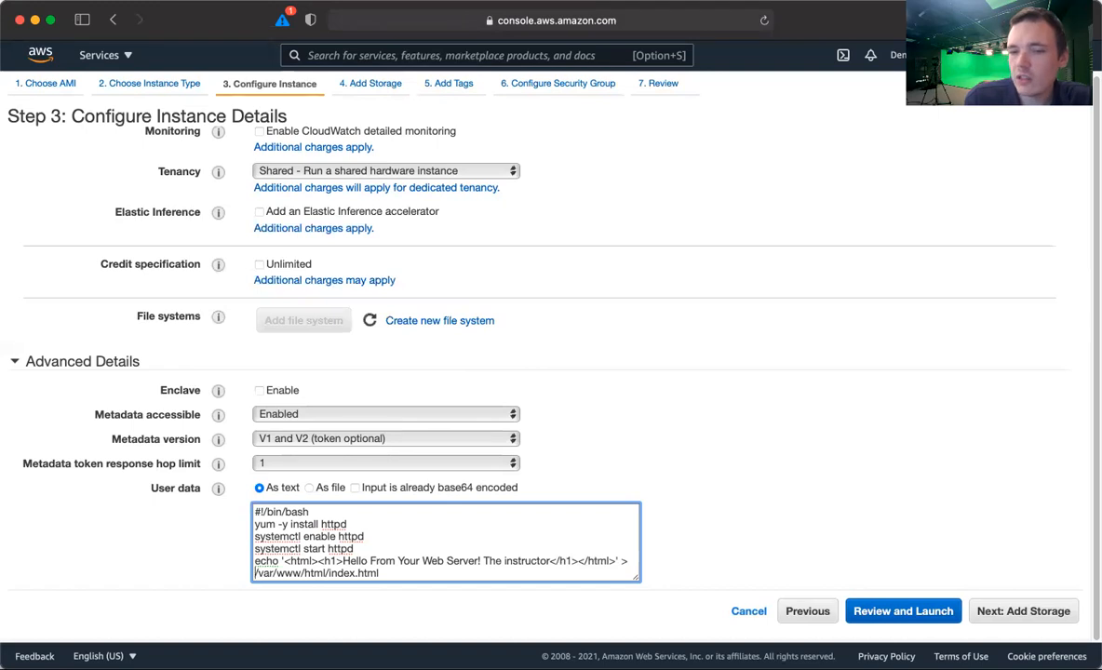
Accept the default 8 GiB gp2 root volume and add a tag with key name and value instructor-demo
left_click(1034, 616)
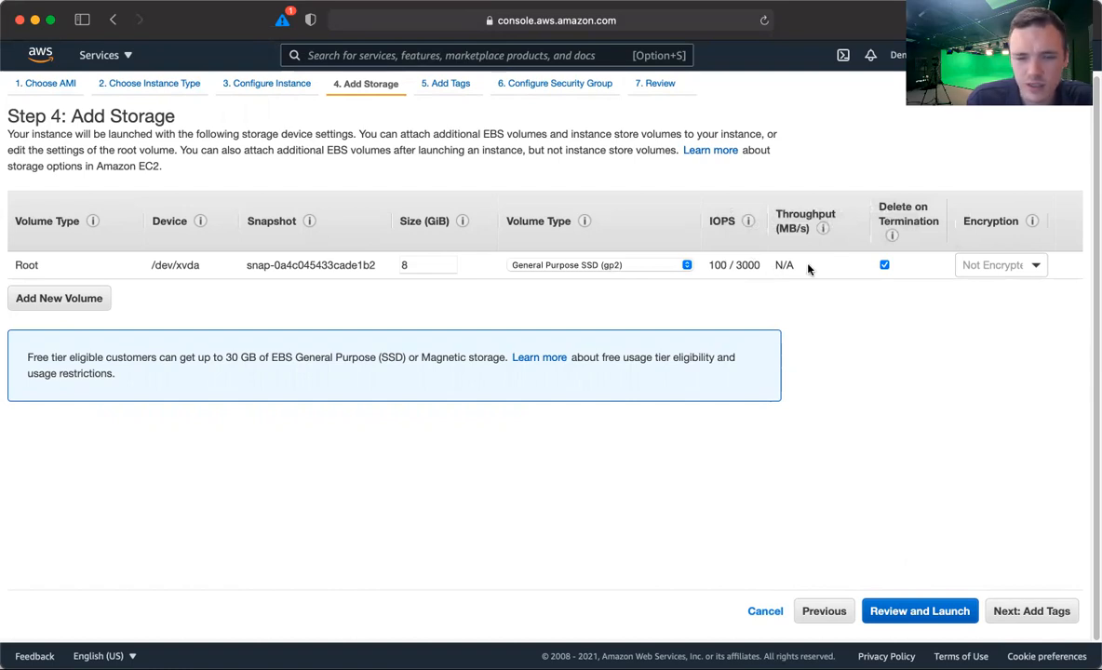
left_click(1028, 609)
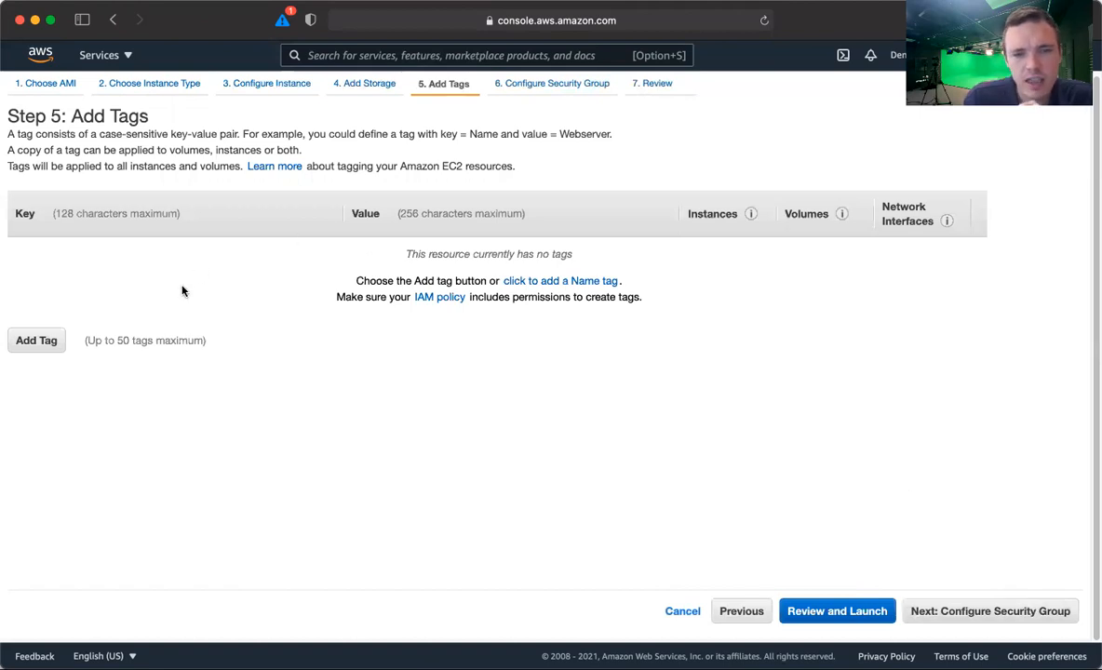
left_click(47, 341)
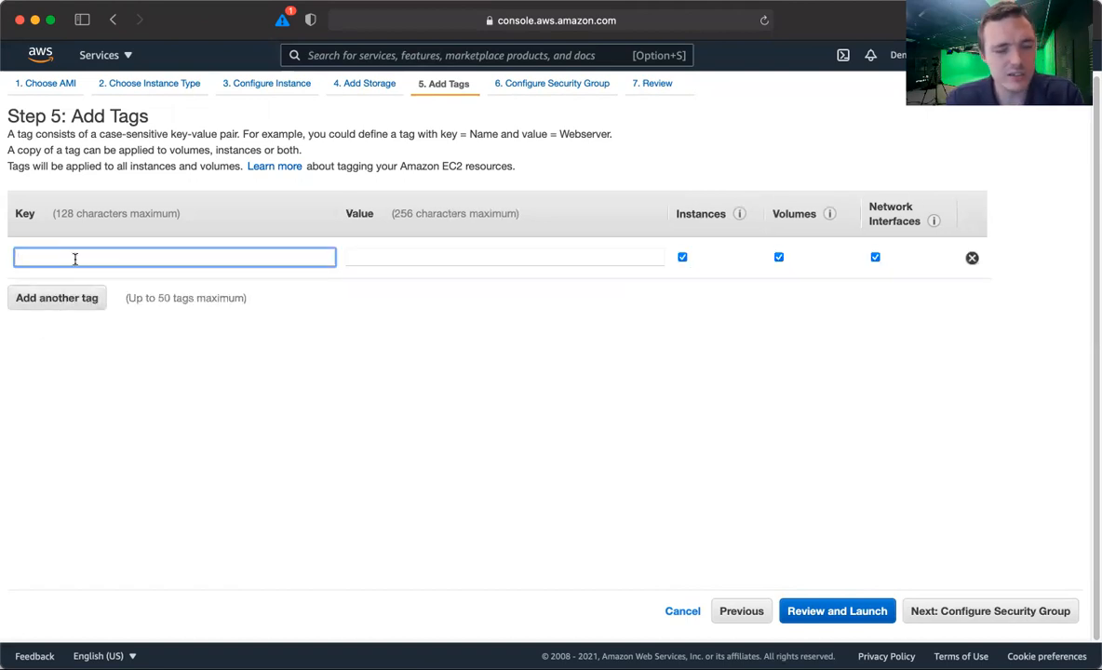
type("name")
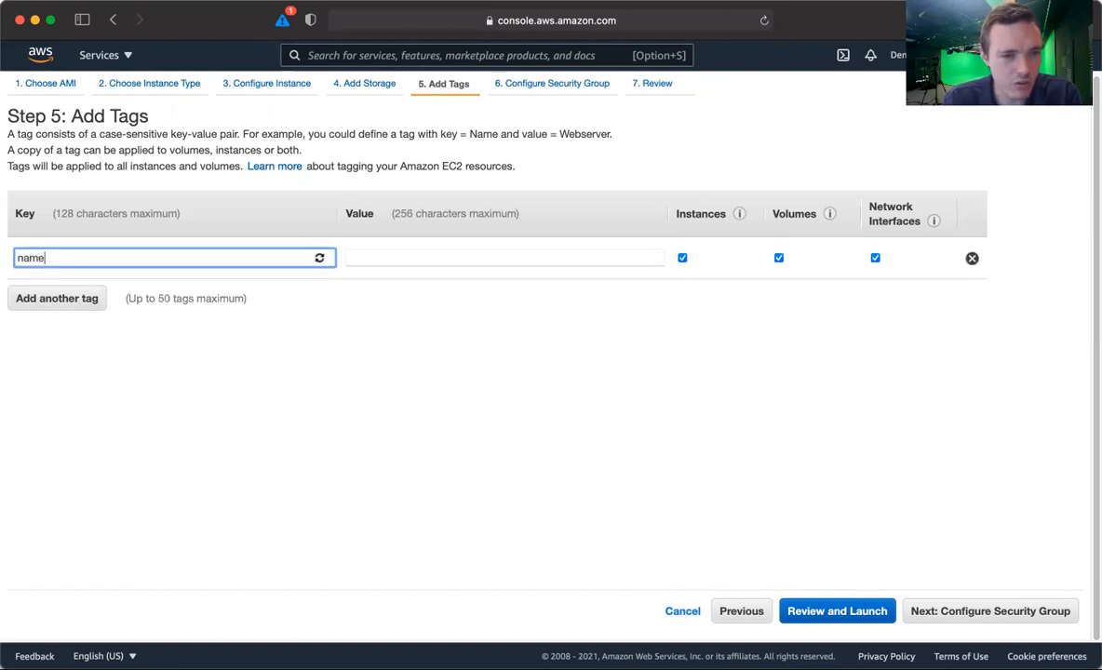
left_click(402, 258)
type("instr")
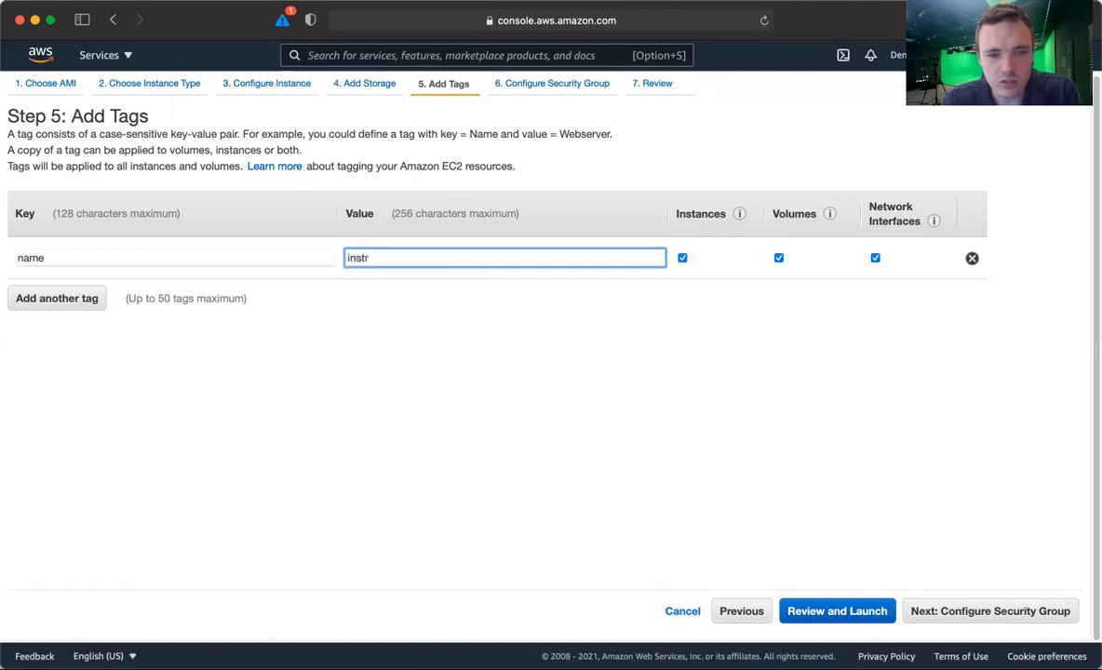
type("uctor-")
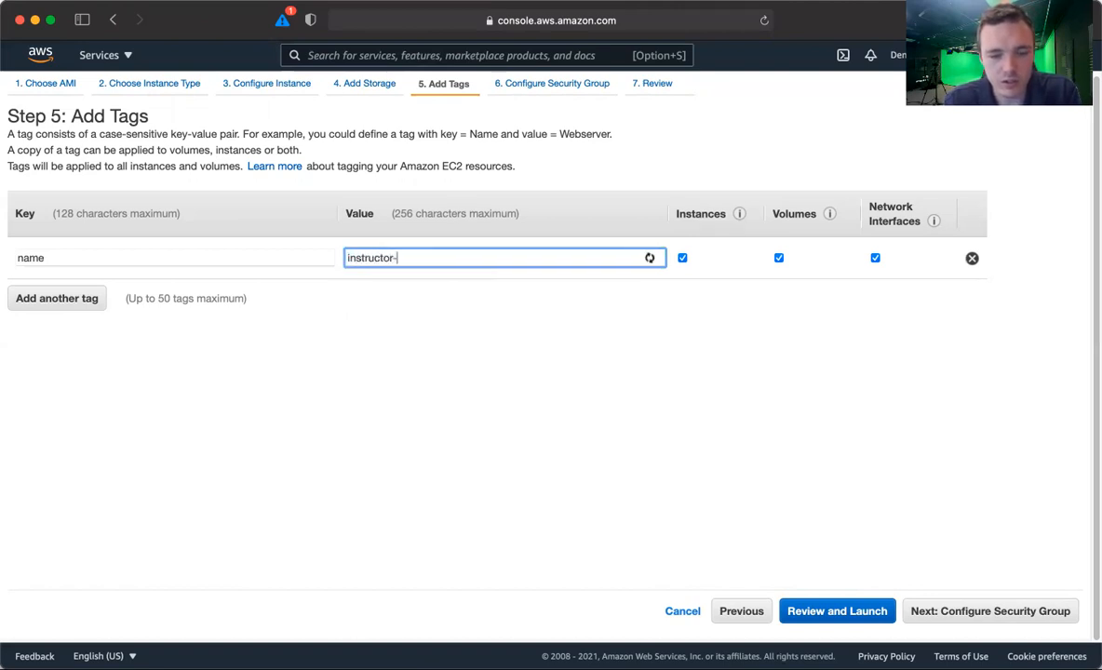
type("demo")
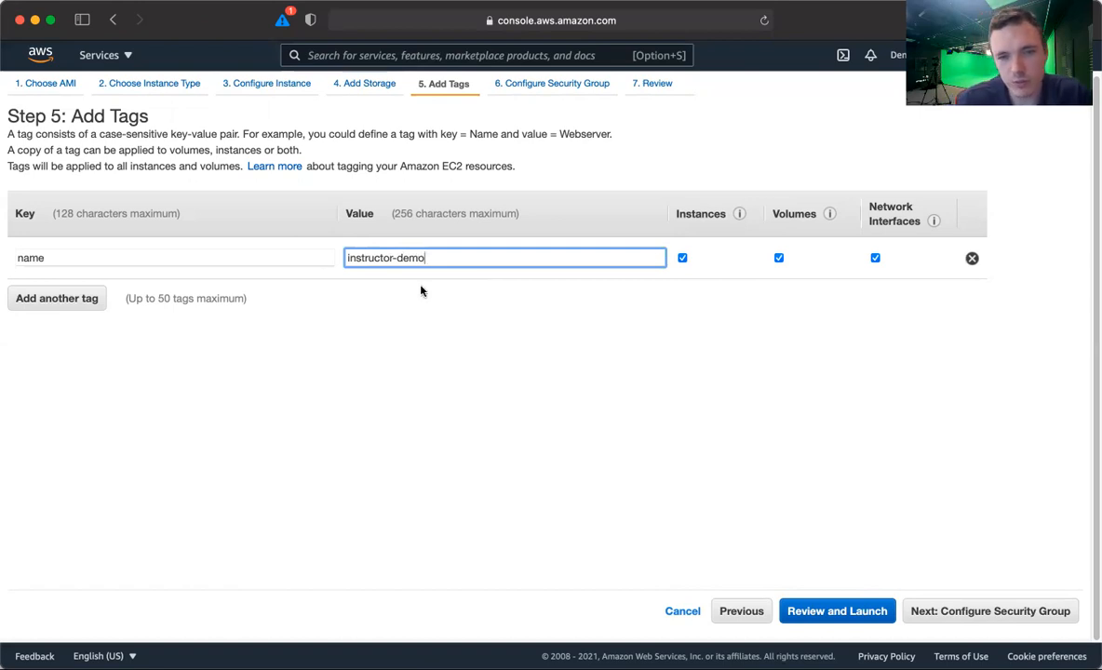
left_click(532, 350)
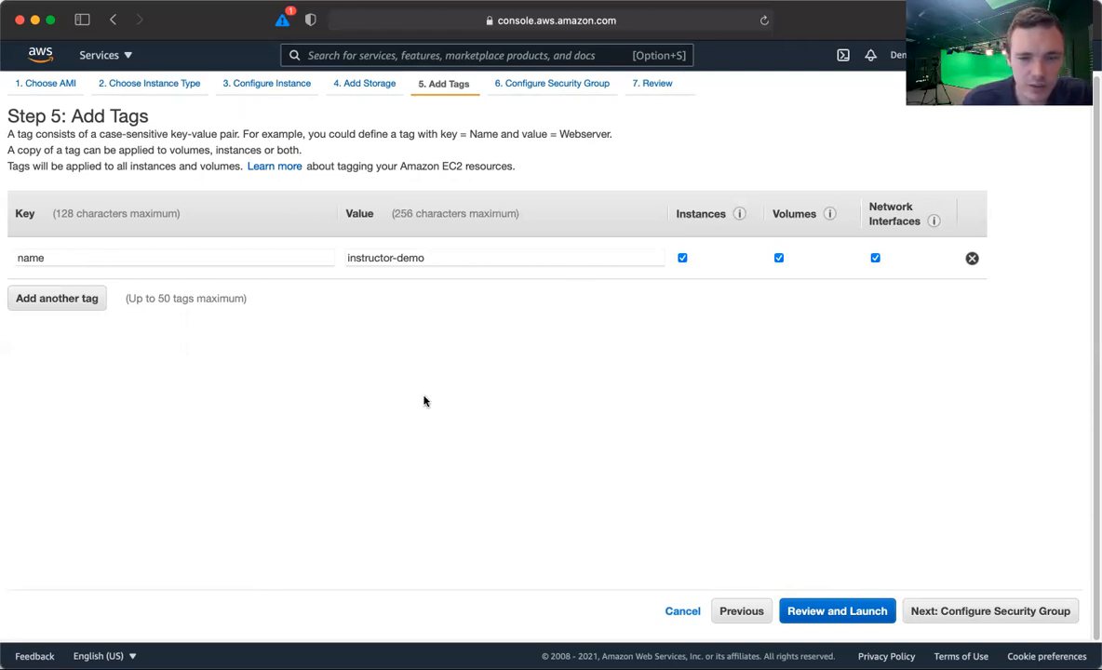
Continue to the security group configuration, check the existing groups, and keep Create a new security group
left_click(1008, 609)
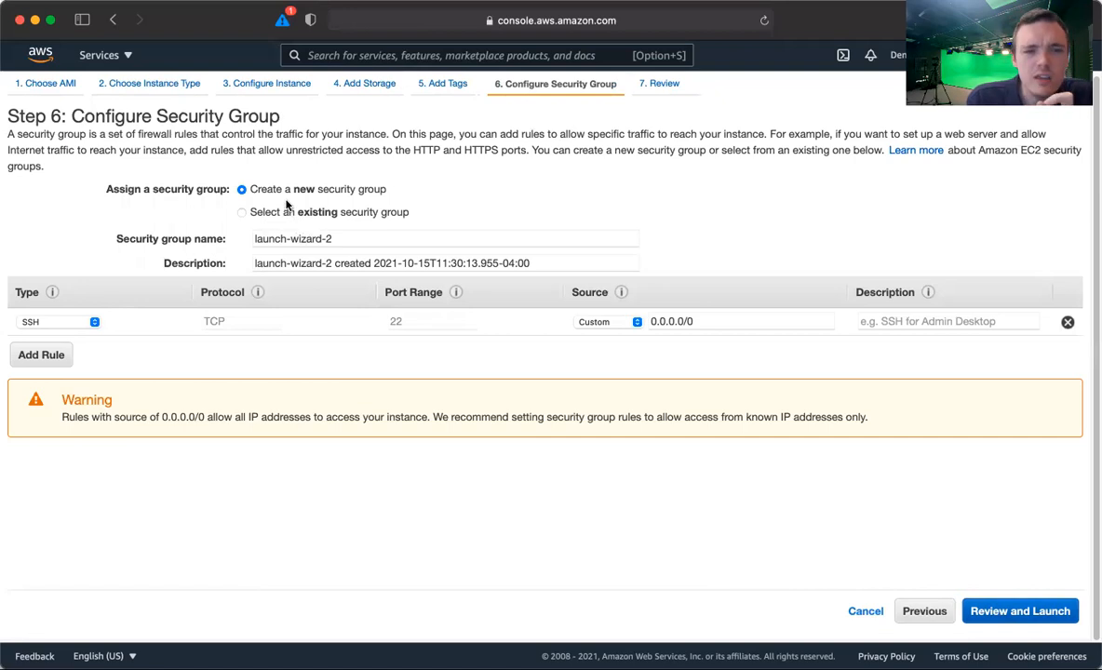
left_click(279, 215)
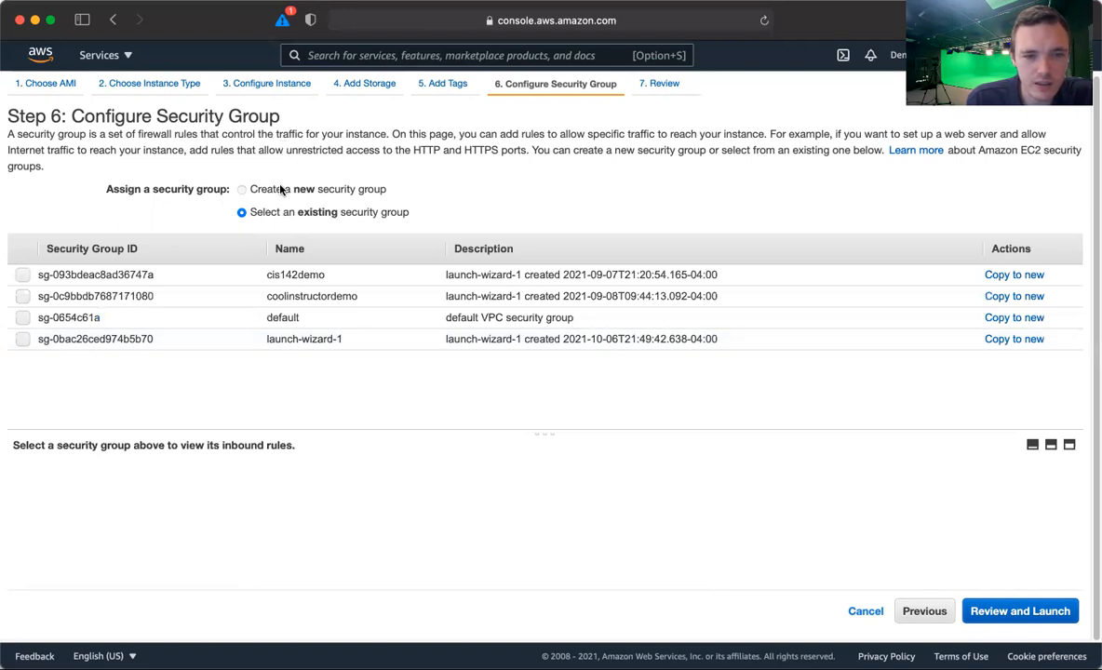
left_click(281, 190)
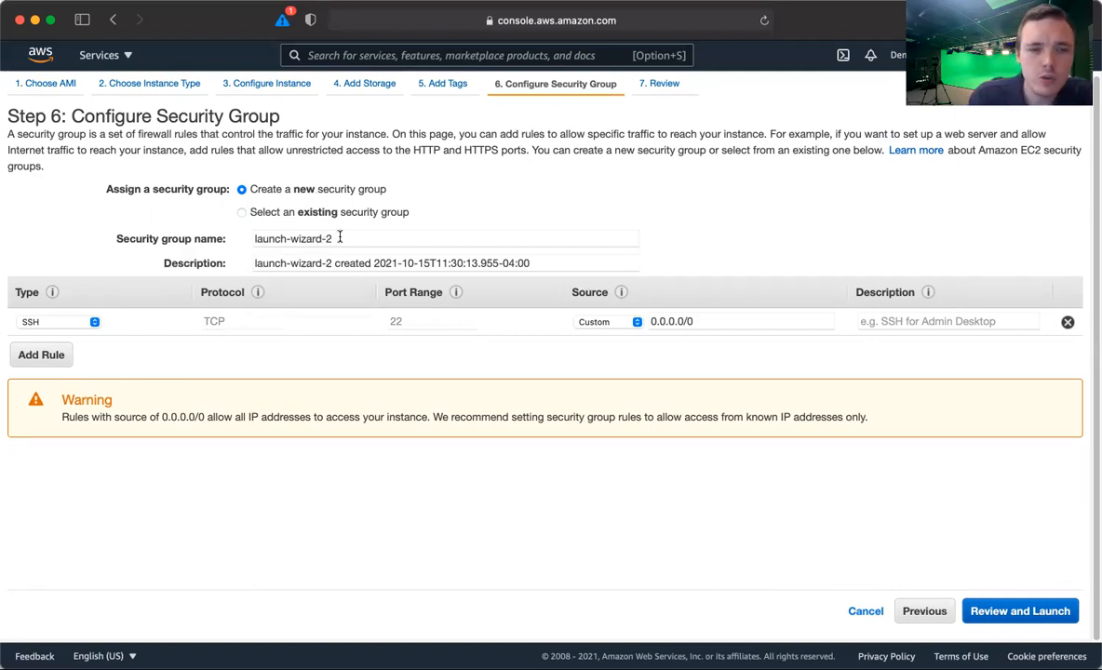
Name the new security group ec2-demo
left_click_drag(347, 238, 250, 231)
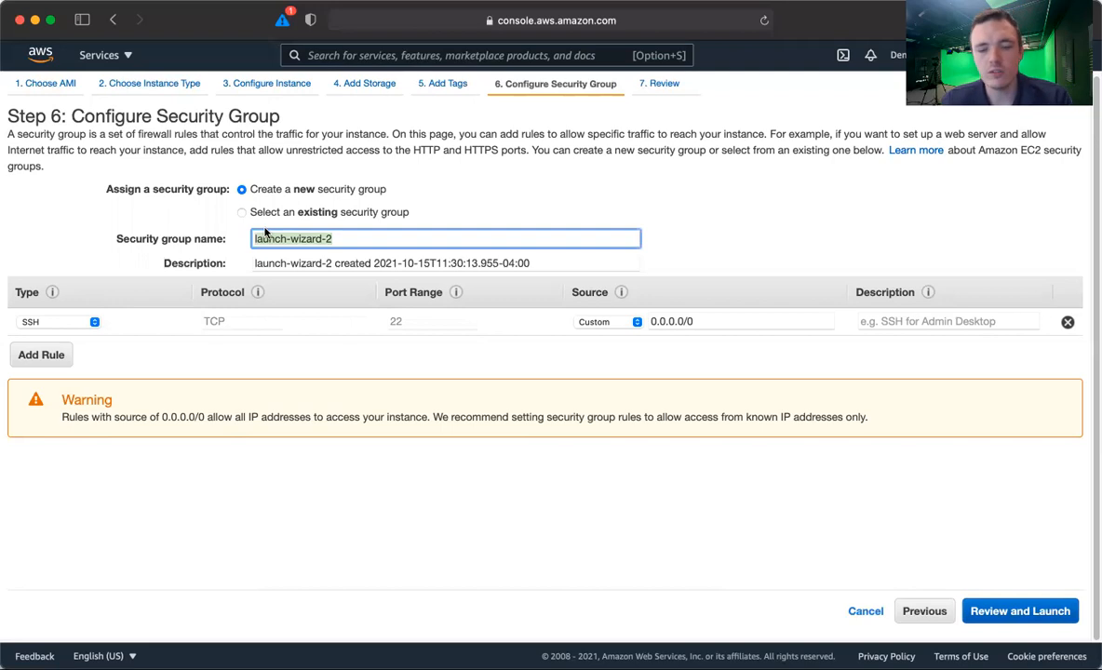
type("demo")
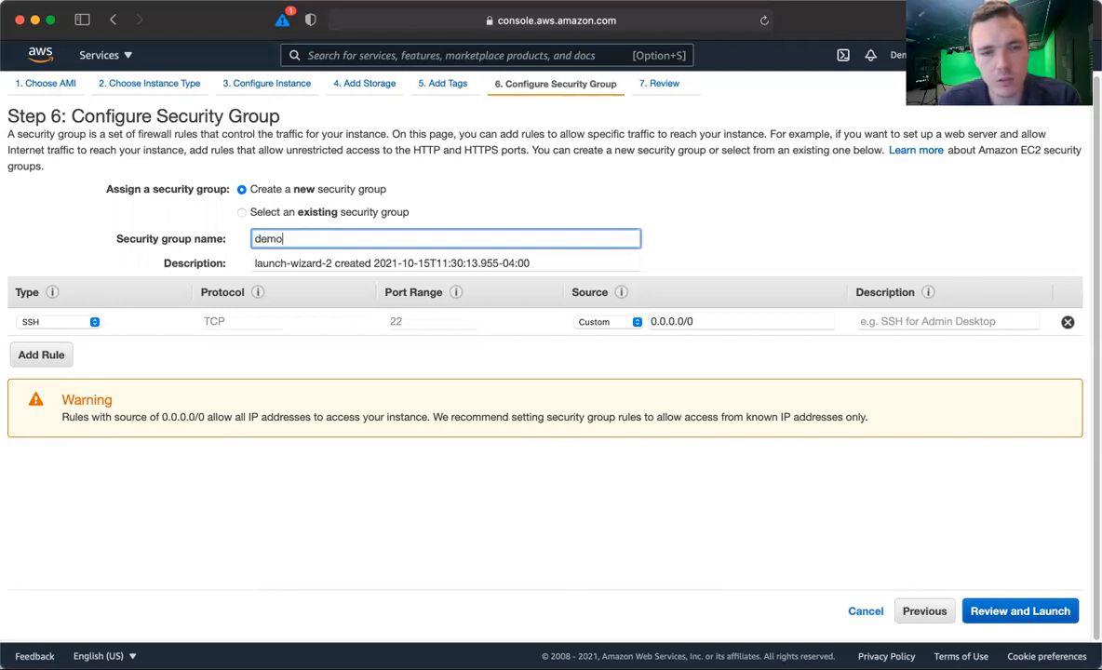
key("BackSpace")
key("BackSpace")
key("BackSpace")
key("BackSpace")
type("ec2-demo")
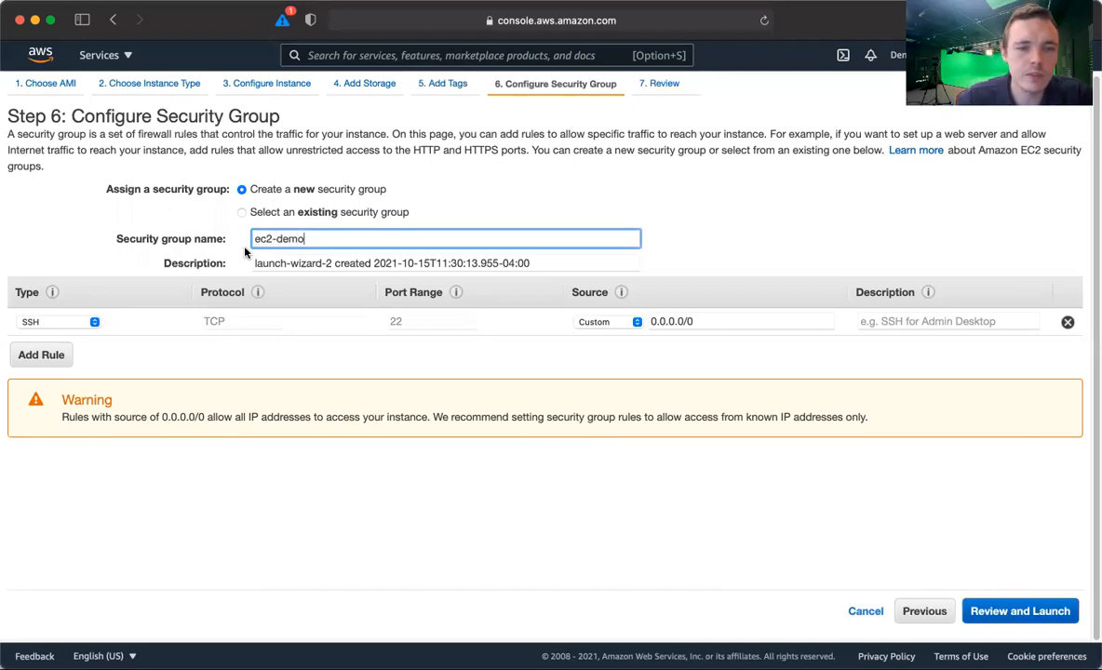
Replace the security group's description with "demo of creating EC2"
left_click(546, 262)
left_click_drag(547, 263, 212, 224)
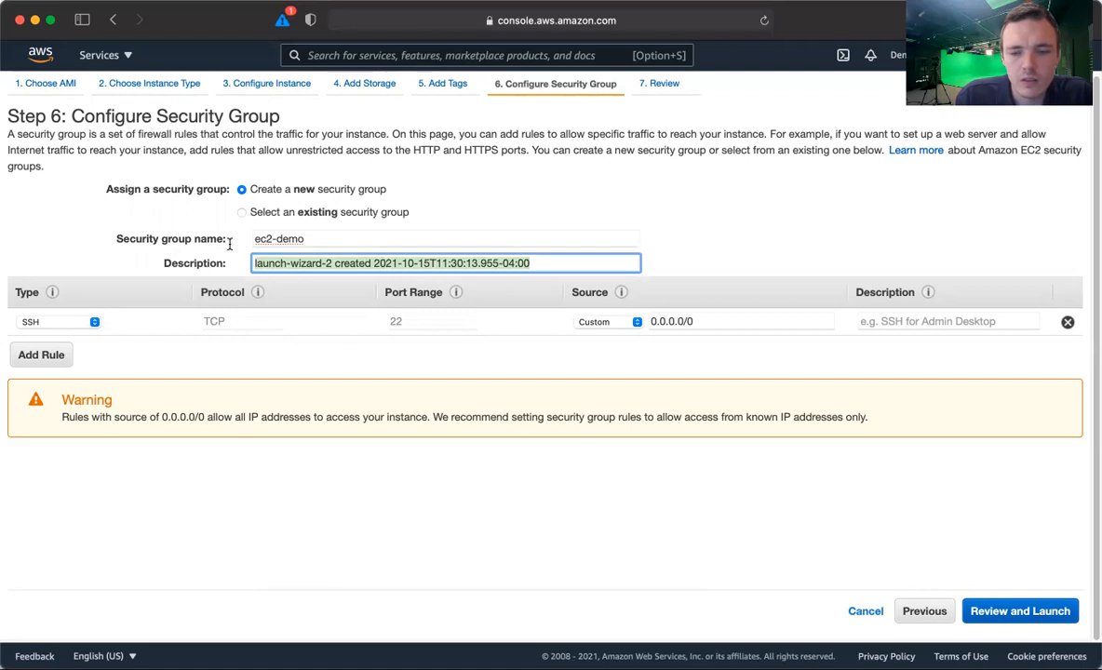
key("BackSpace")
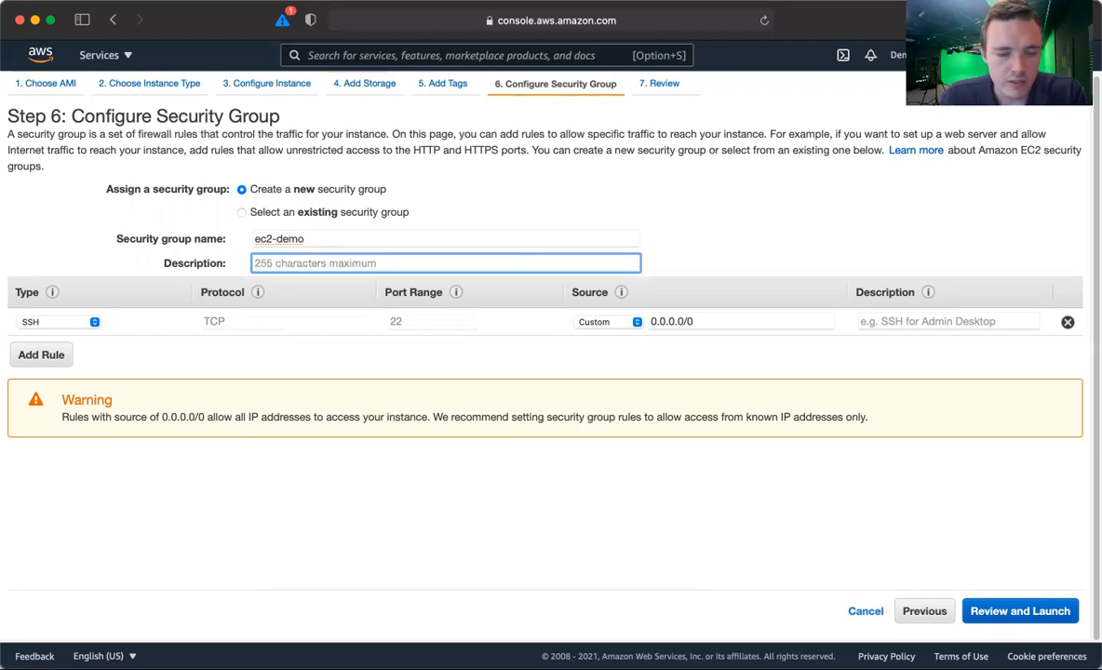
type("demo")
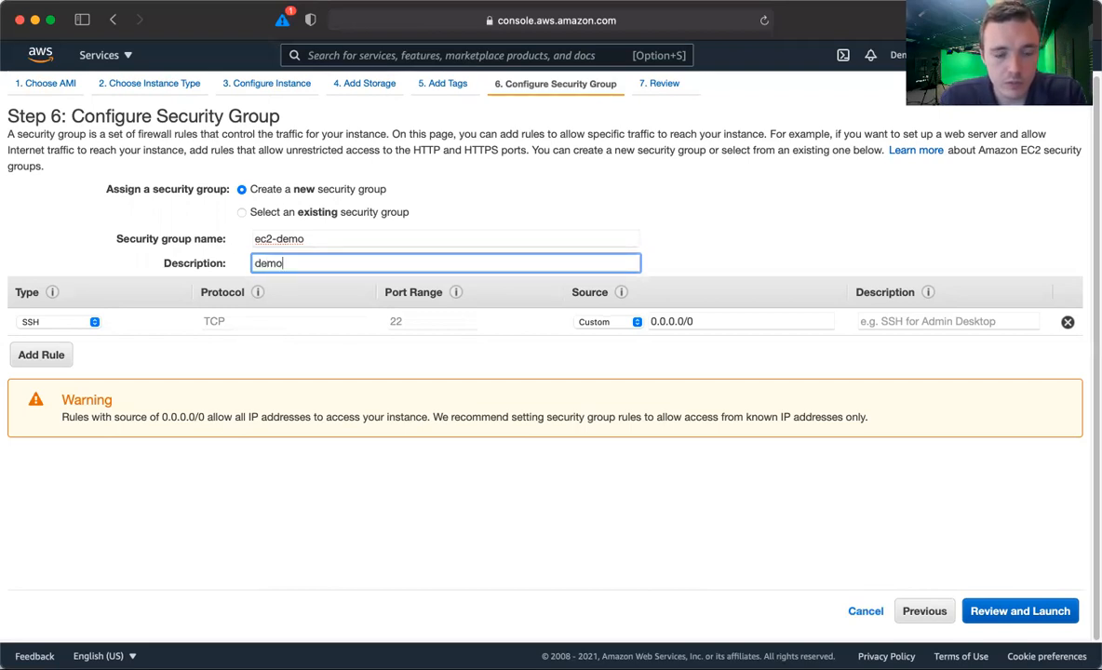
type(" of creating ")
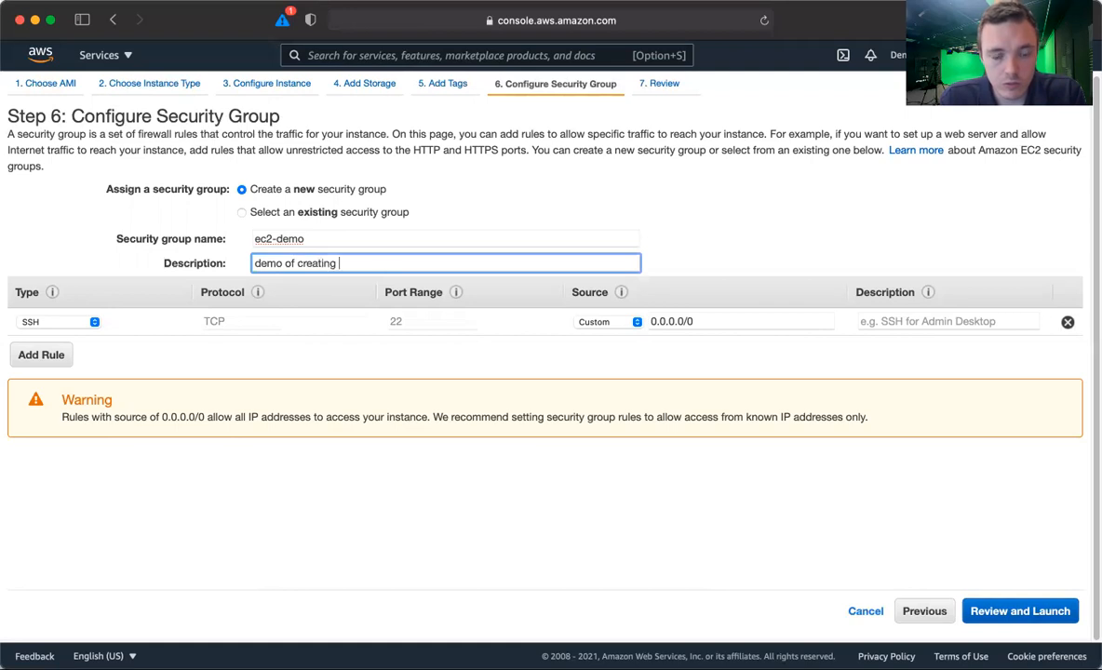
type("EC2E")
key("BackSpace")
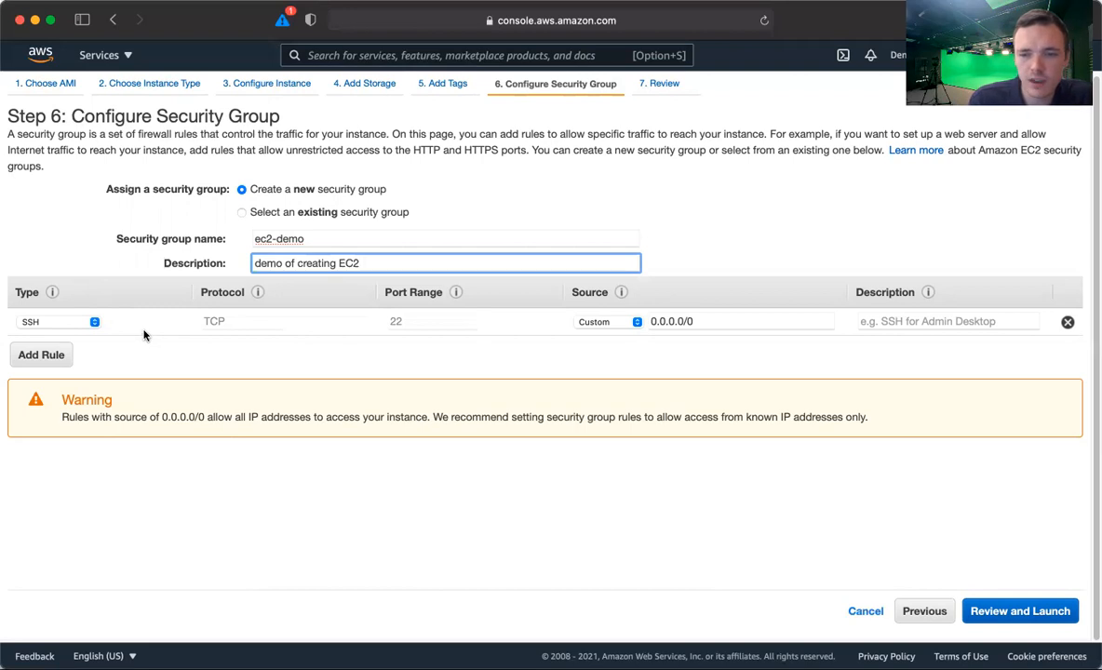
Remove the default SSH rule from the security group and add an HTTP rule in its place
left_click(1068, 323)
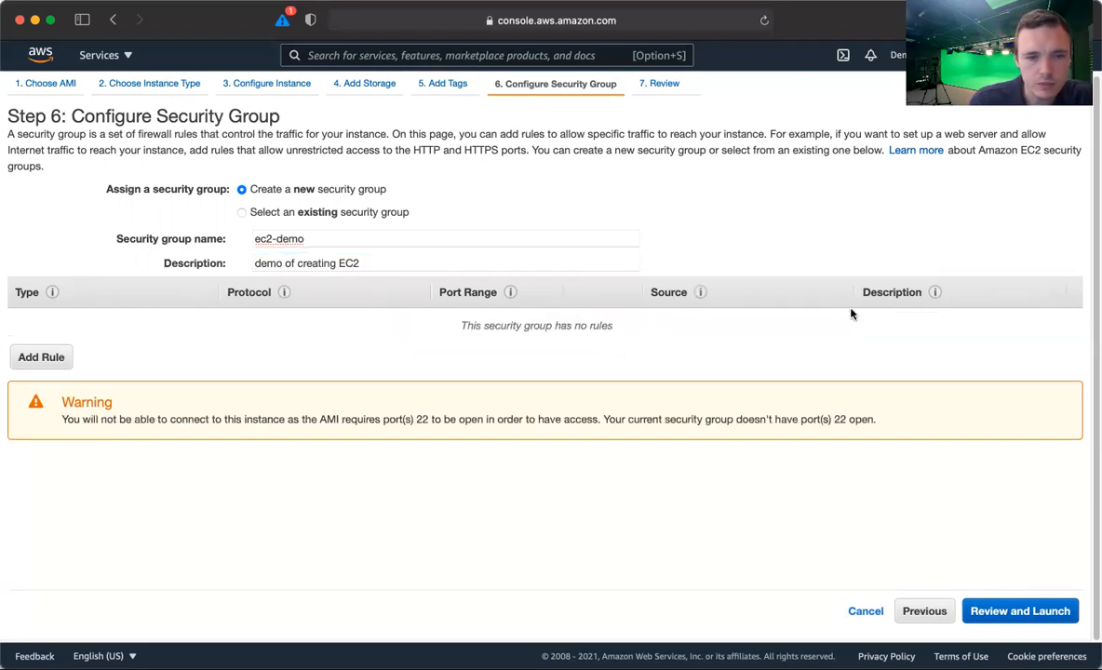
left_click(39, 357)
left_click(49, 324)
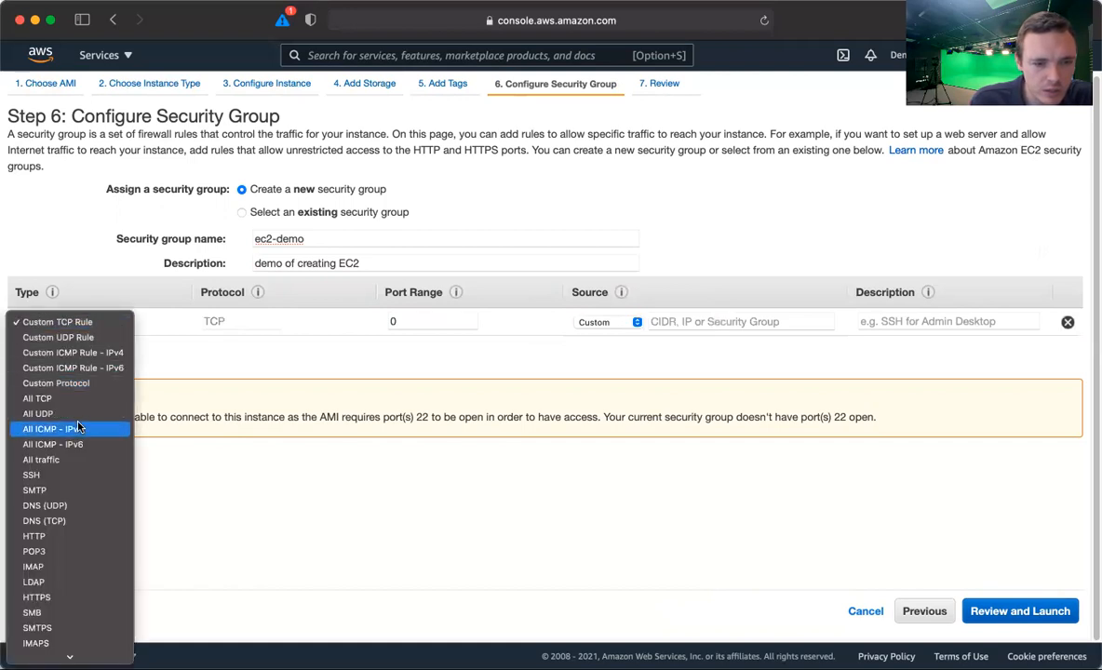
left_click(66, 536)
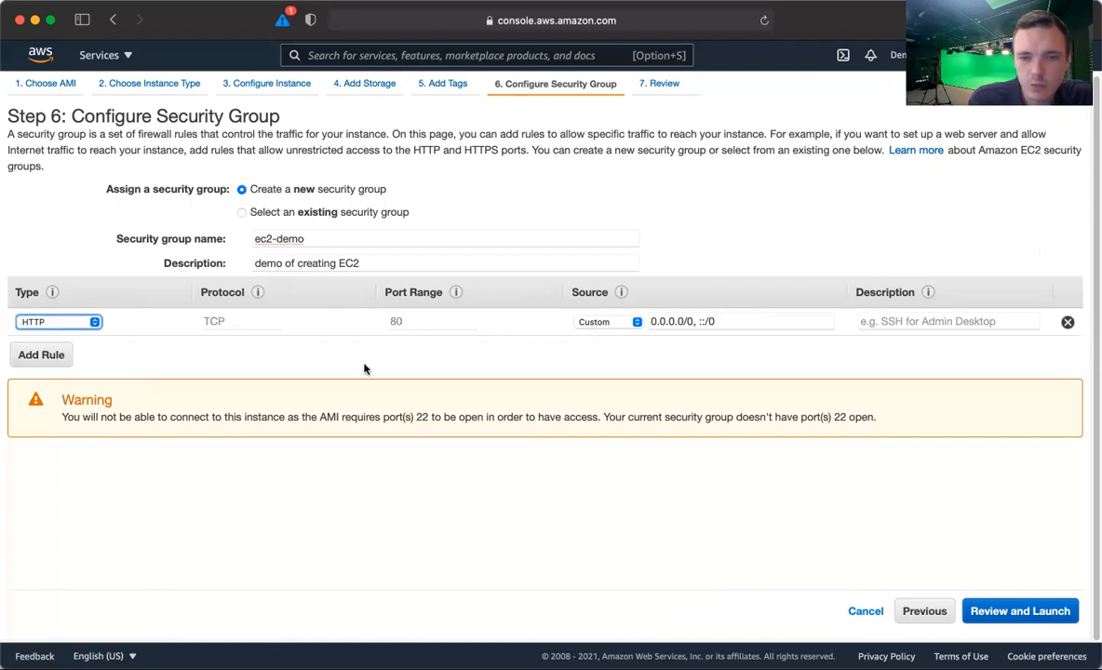
left_click(228, 322)
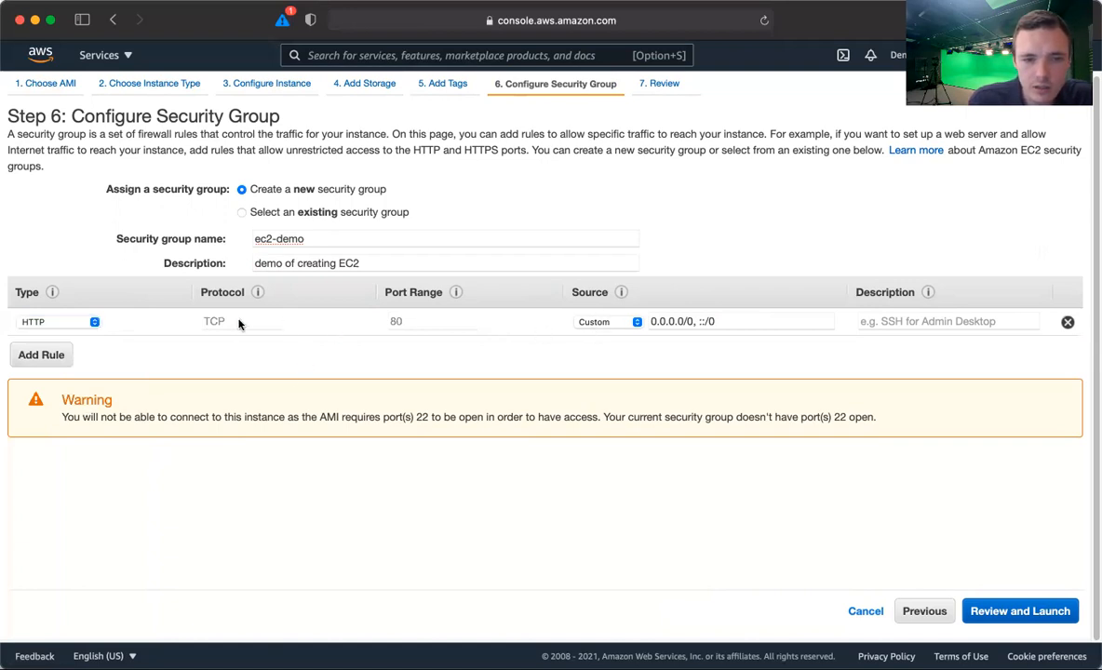
Set the HTTP rule's source to Anywhere and describe the rule as "web traffic"
left_click(629, 322)
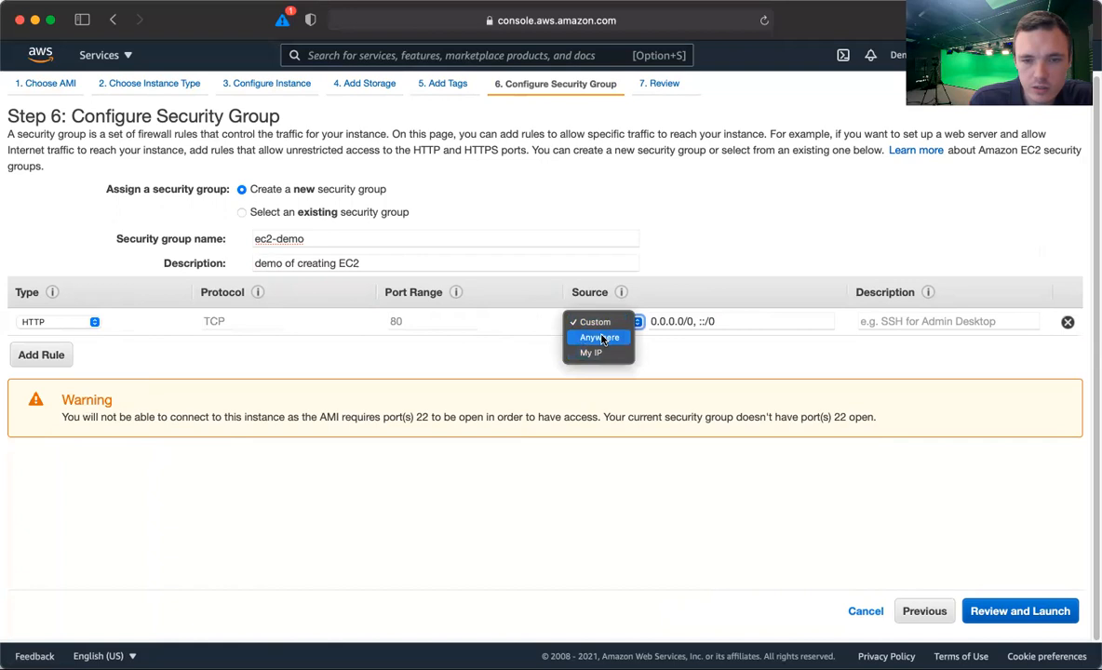
left_click(601, 338)
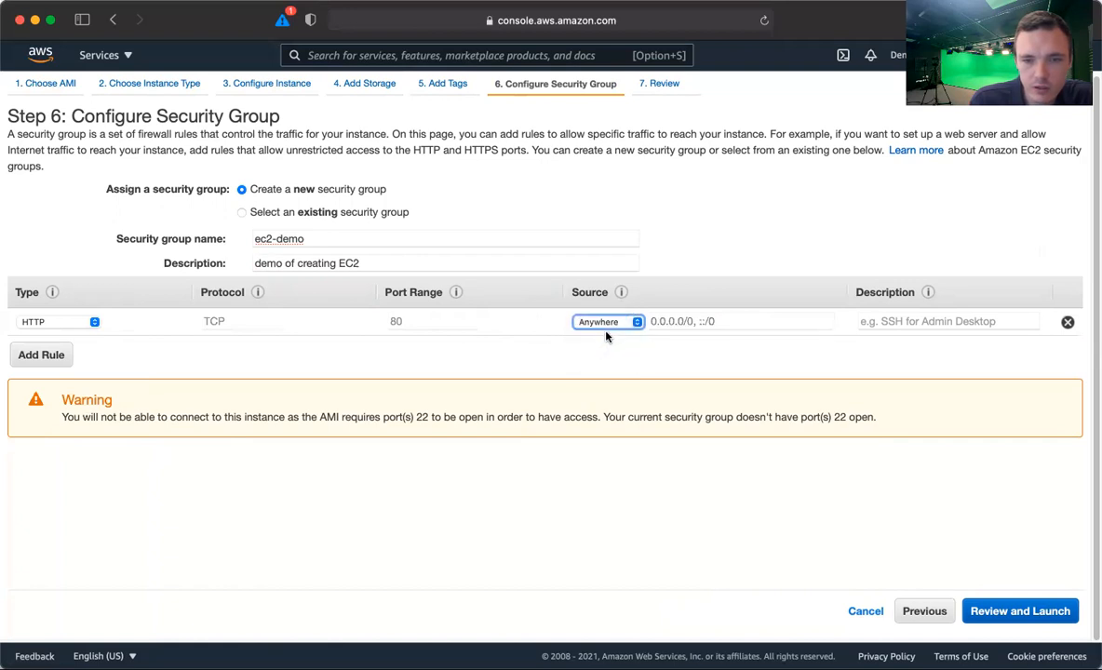
left_click(609, 326)
left_click(612, 331)
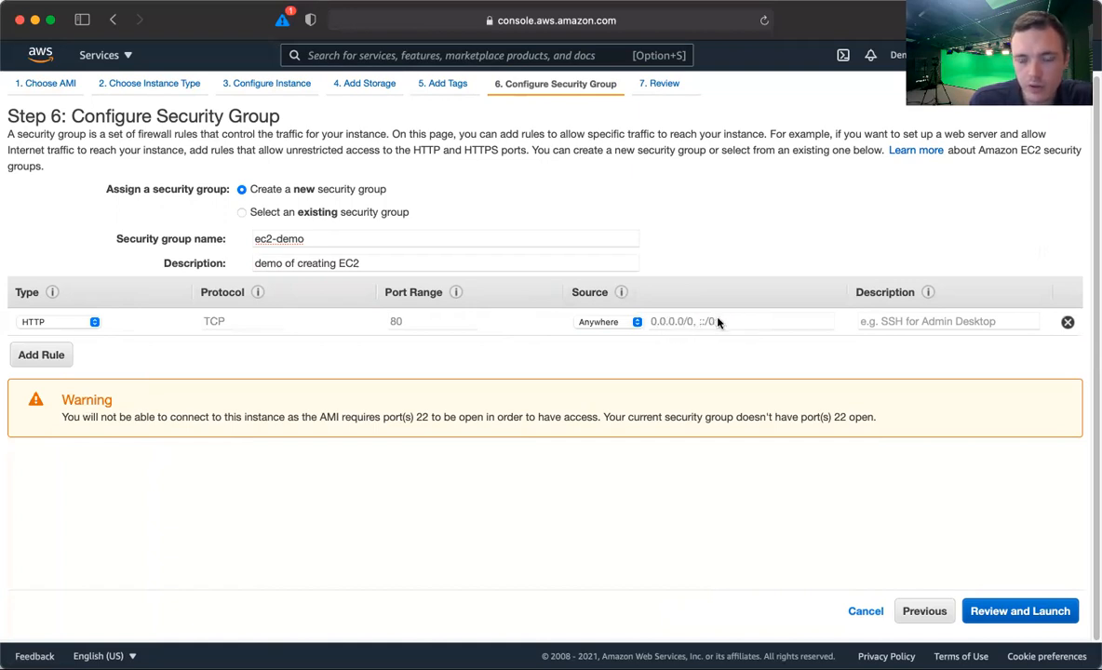
left_click(922, 323)
type("web traffic")
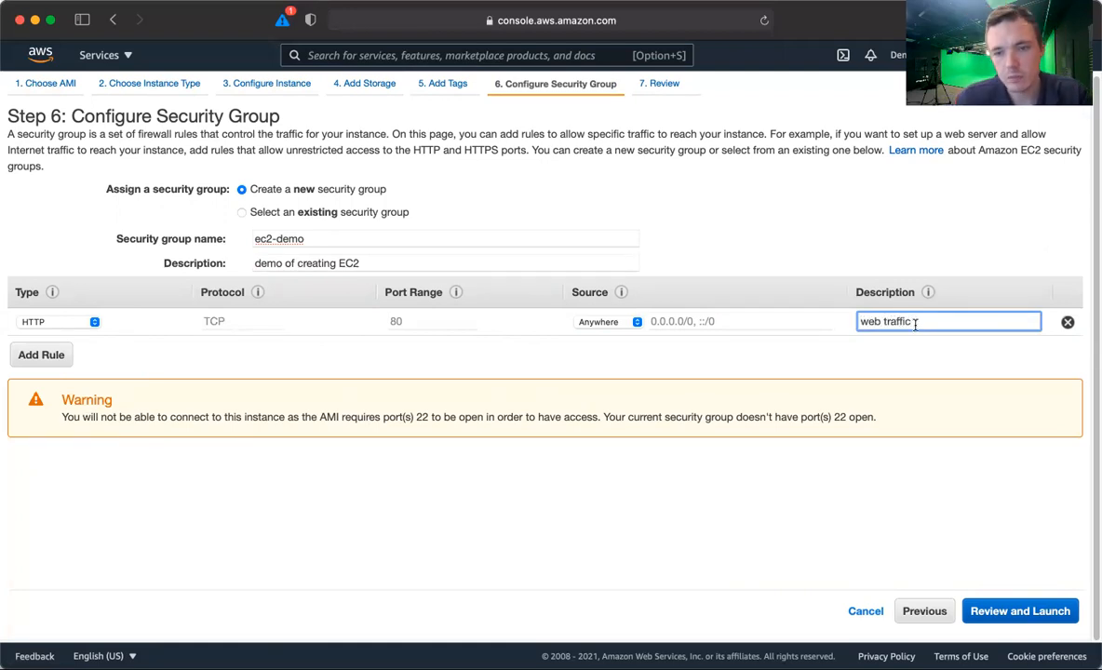
left_click(842, 363)
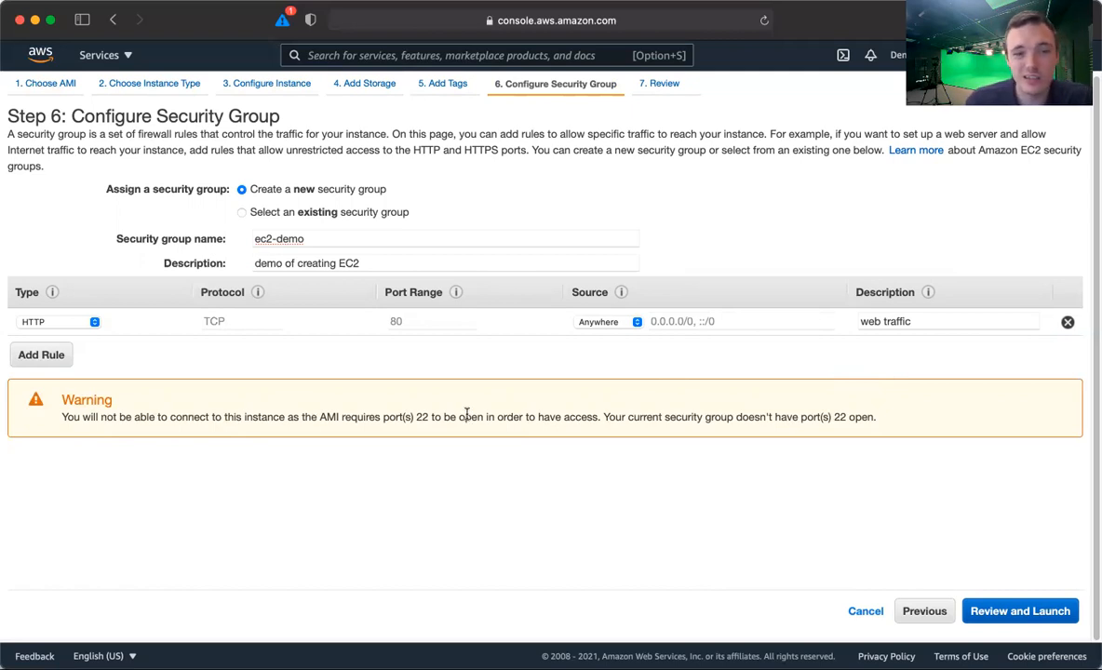
Proceed to the launch review and examine the AMI, instance type, security group rules and expanded instance details, including the user data
left_click(991, 614)
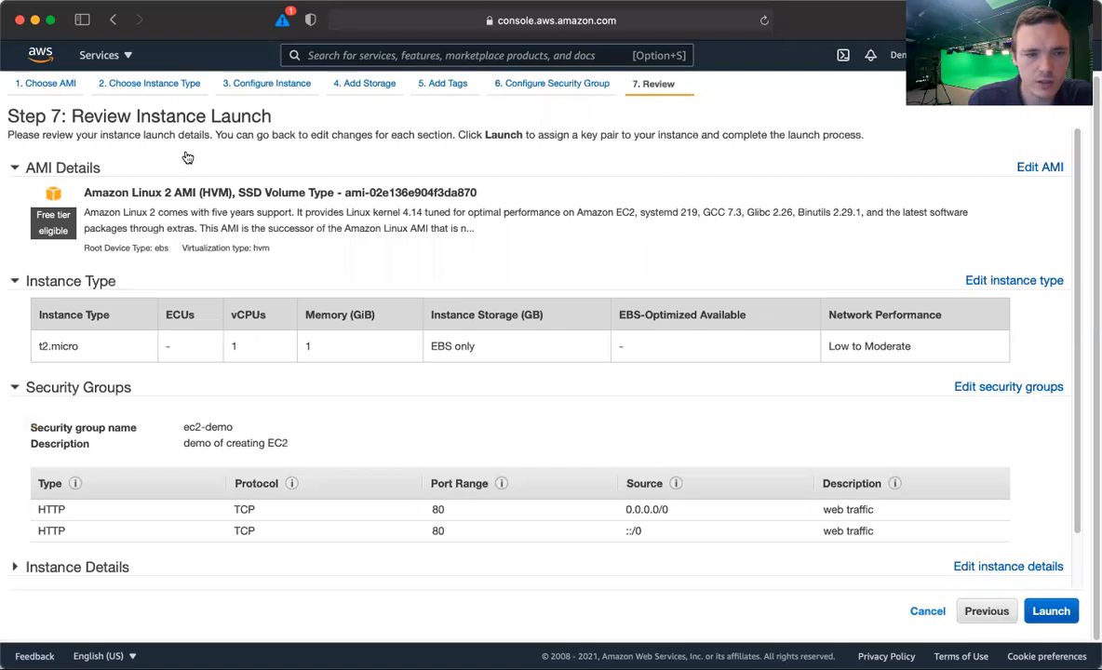
scroll(205, 335, "down", 2)
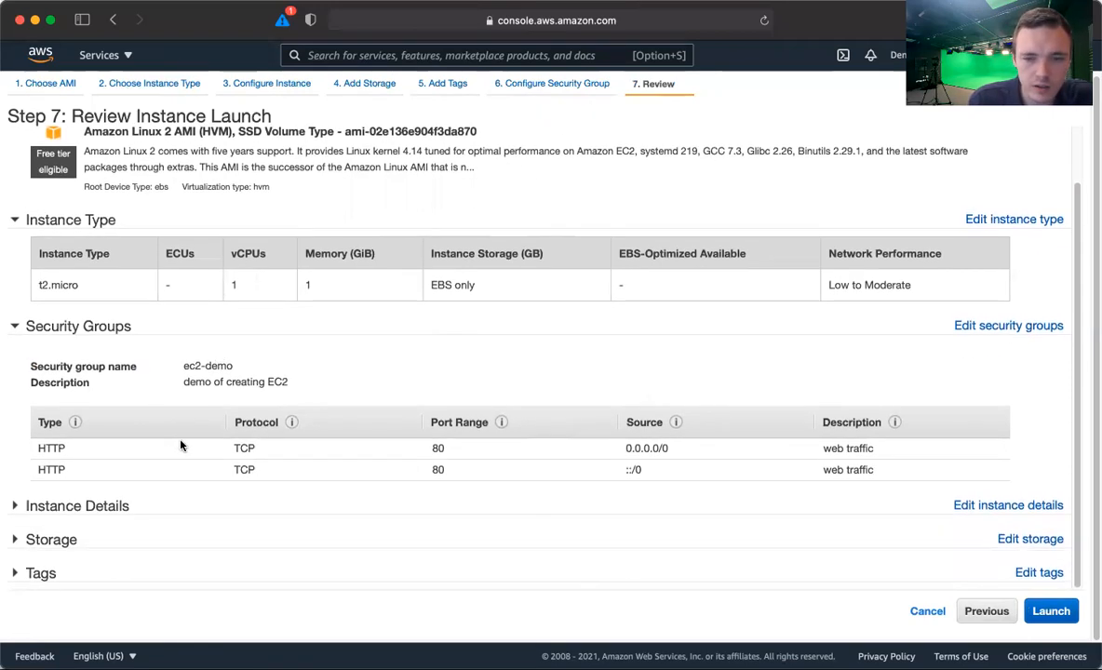
left_click(139, 503)
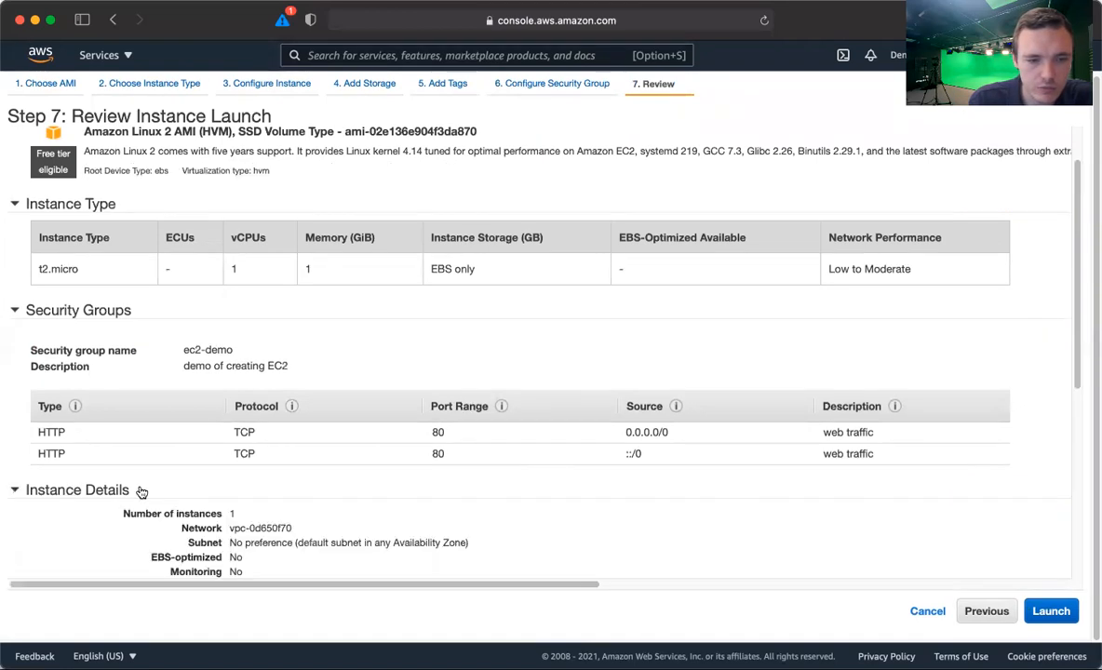
scroll(103, 507, "down", 5)
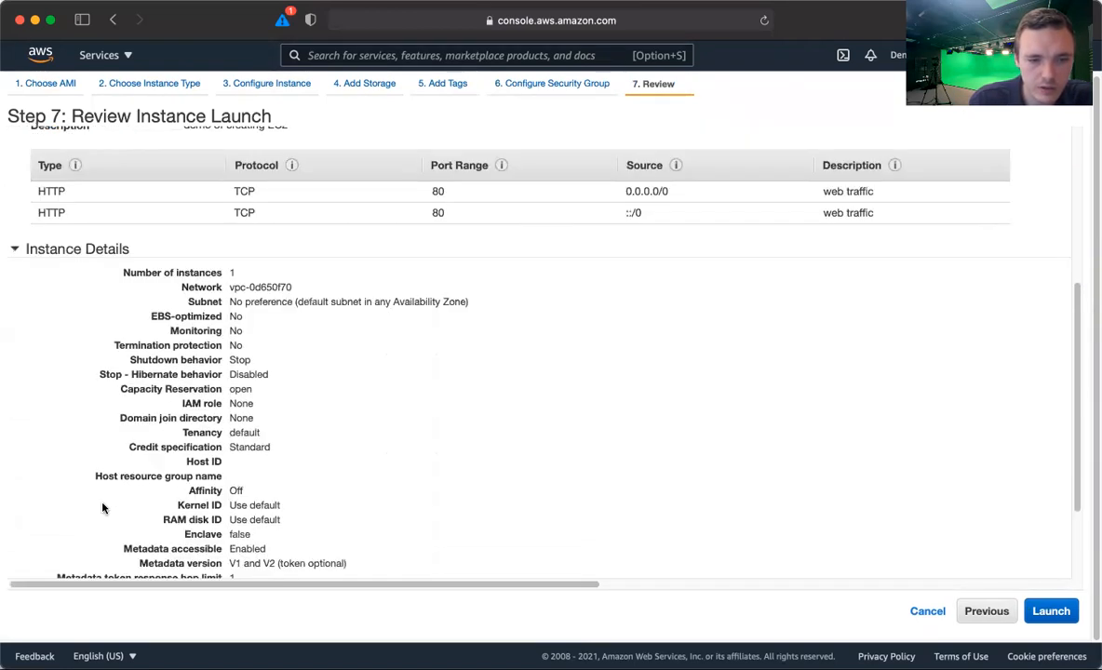
scroll(102, 507, "down", 3)
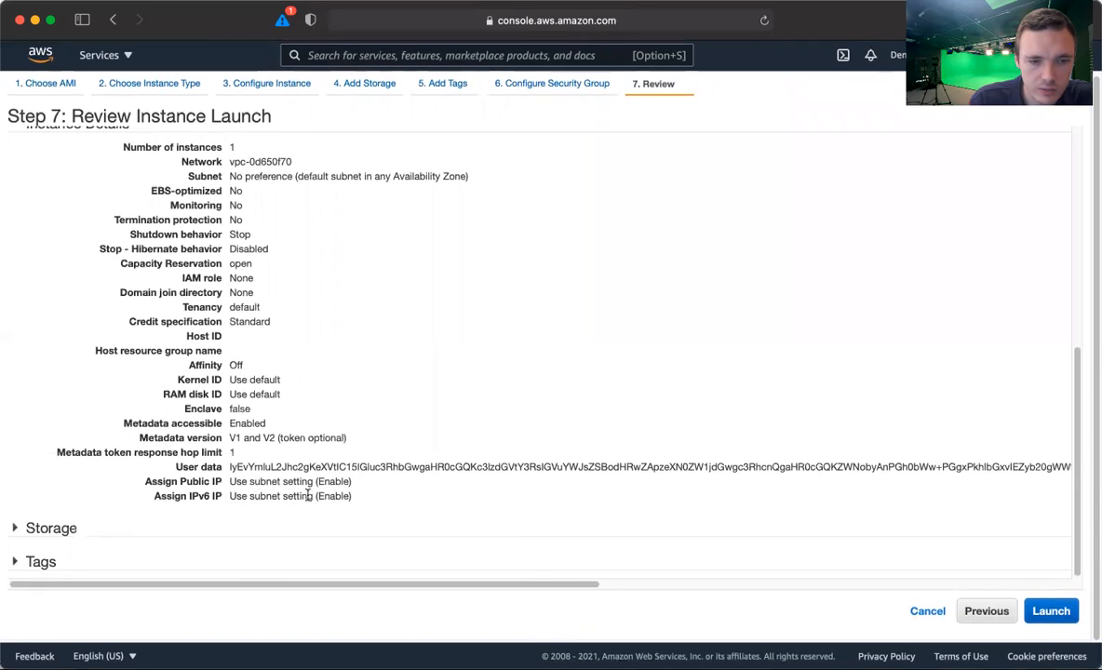
scroll(388, 347, "up", 1)
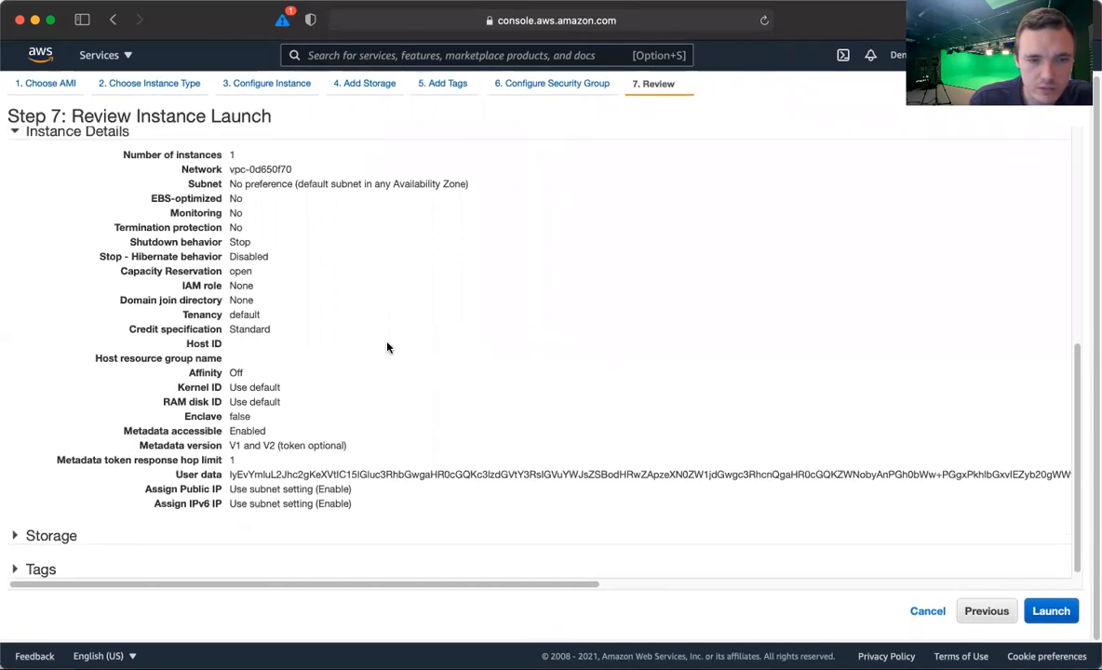
scroll(388, 347, "up", 1)
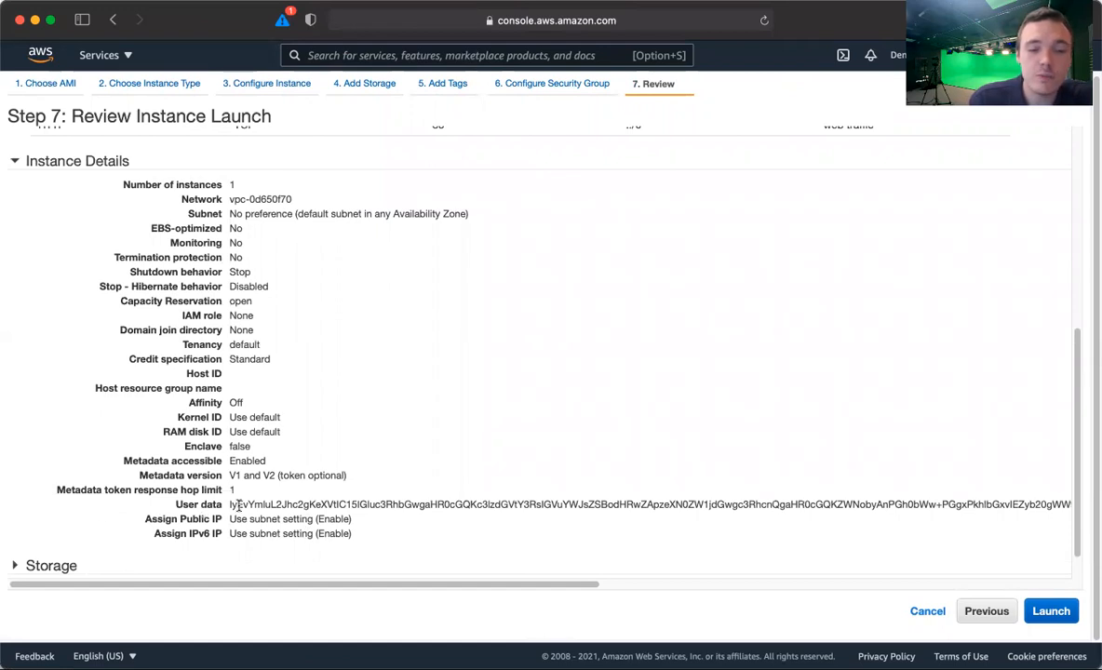
double_click(250, 503)
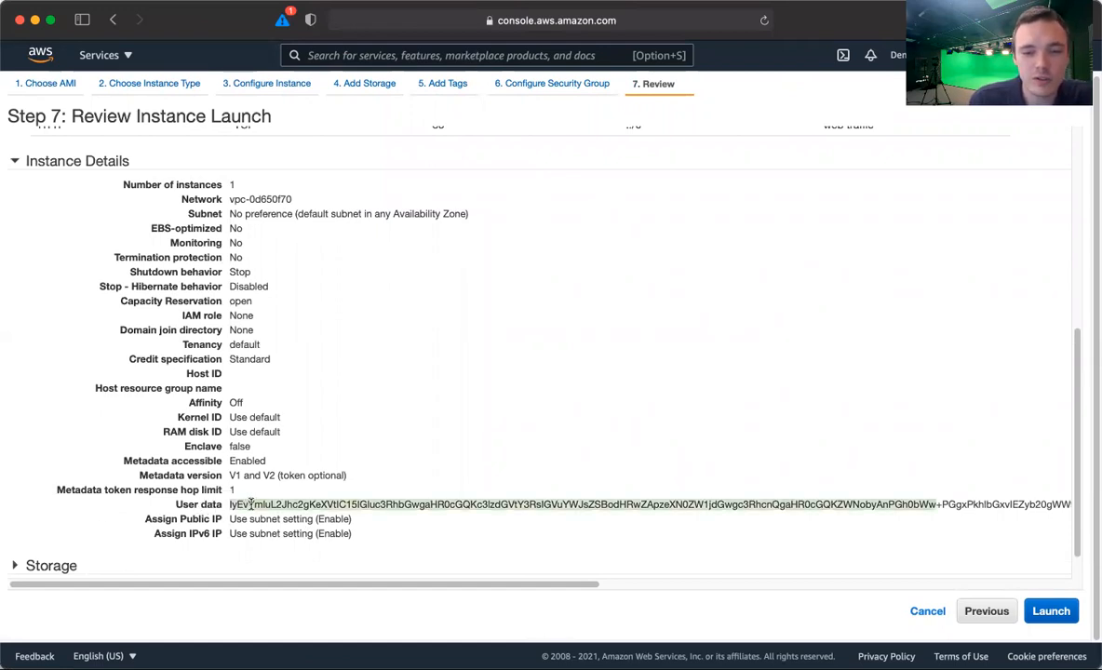
left_click(284, 503)
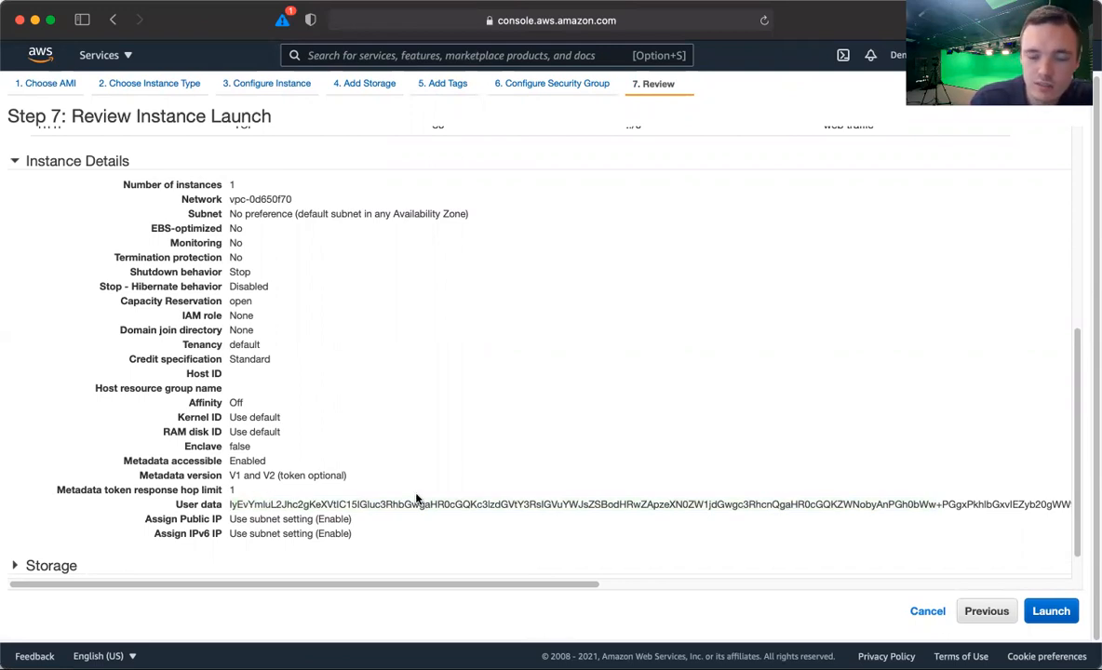
scroll(416, 500, "up", 2)
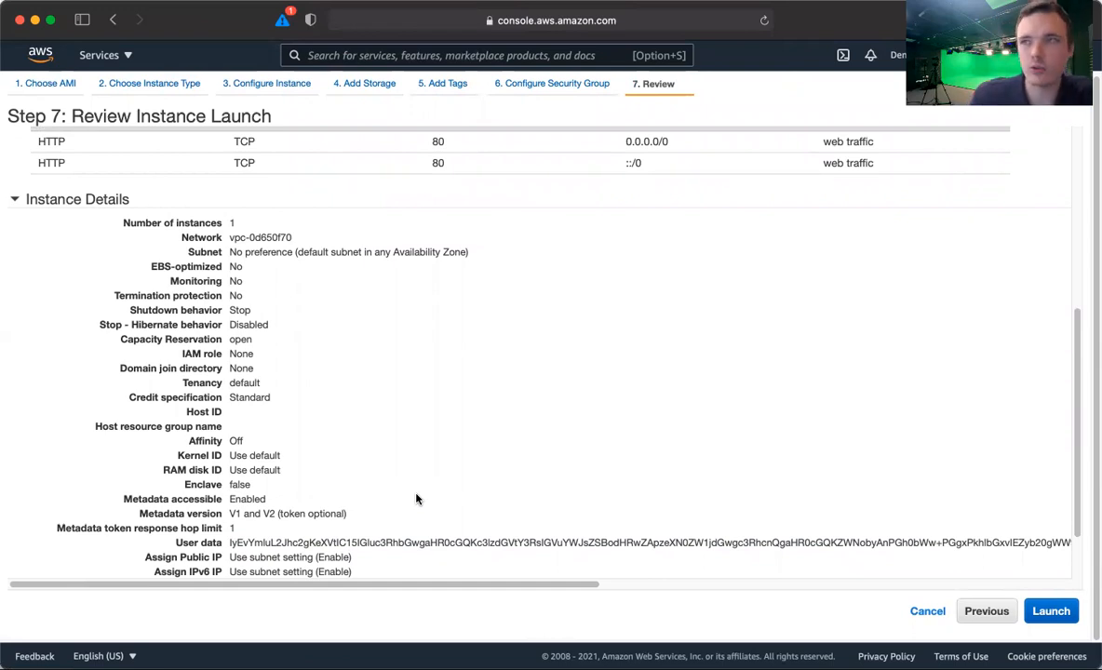
scroll(416, 499, "up", 10)
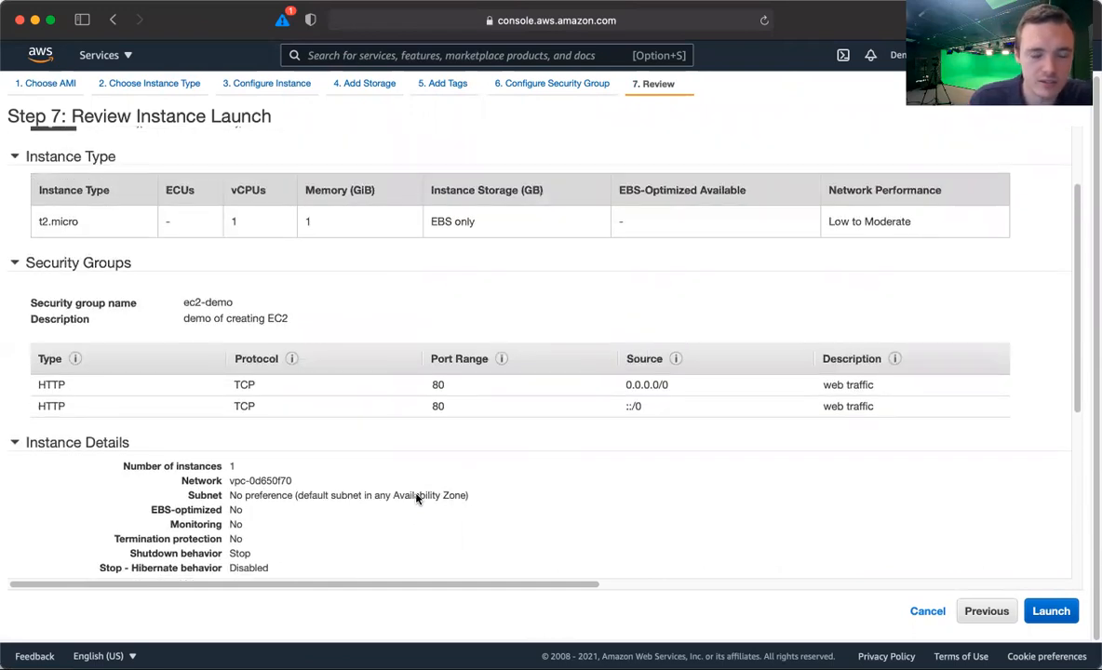
scroll(415, 493, "down", 12)
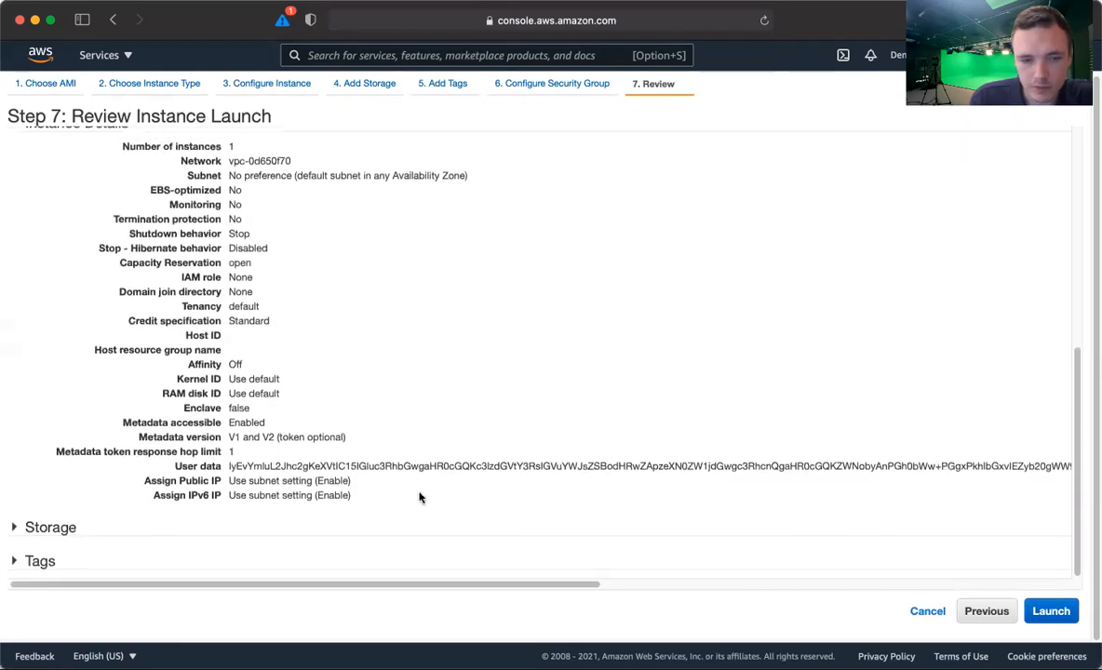
Launch the instance with Proceed without a key pair, accepting the acknowledgement, and open the list of instances
left_click(1052, 612)
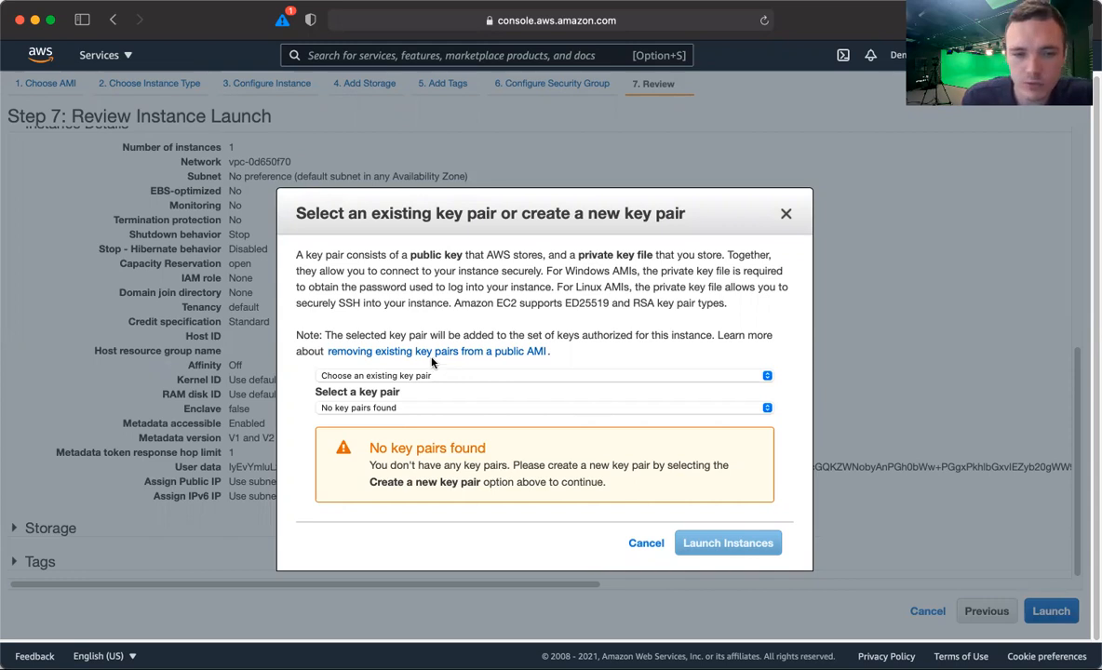
left_click(388, 376)
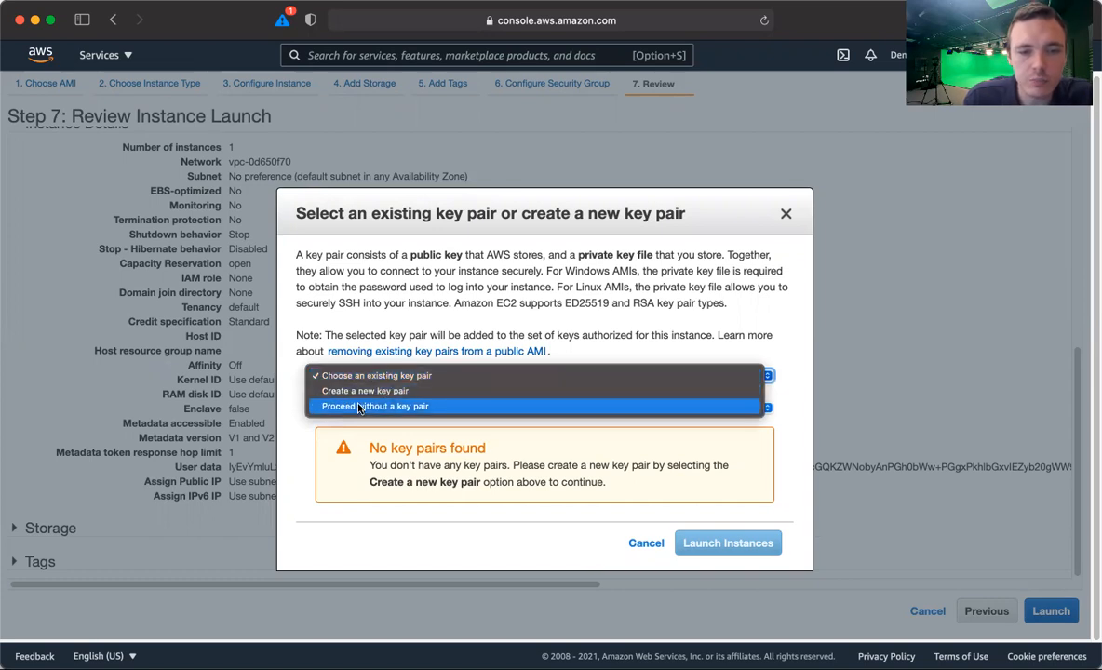
left_click(361, 407)
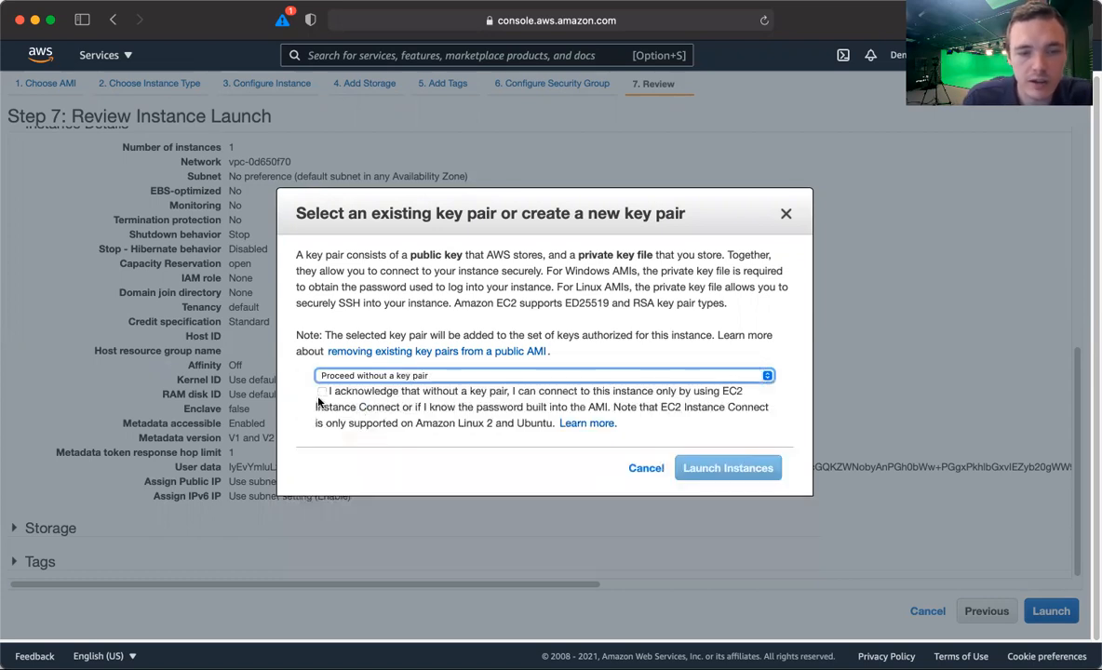
left_click(322, 392)
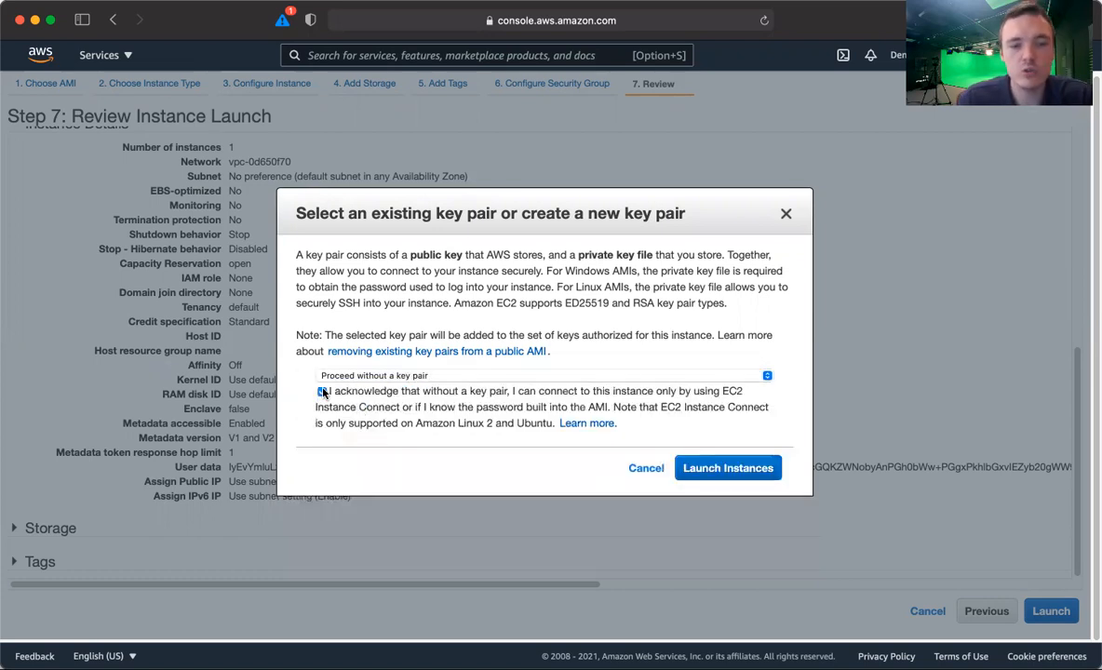
left_click(725, 468)
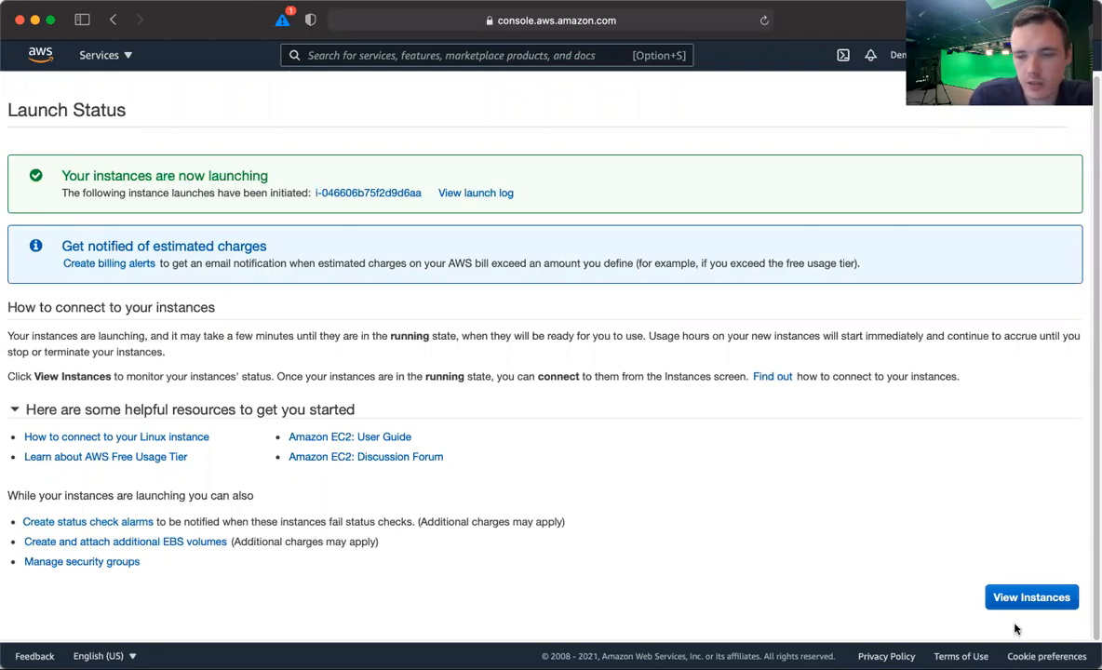
left_click(1033, 600)
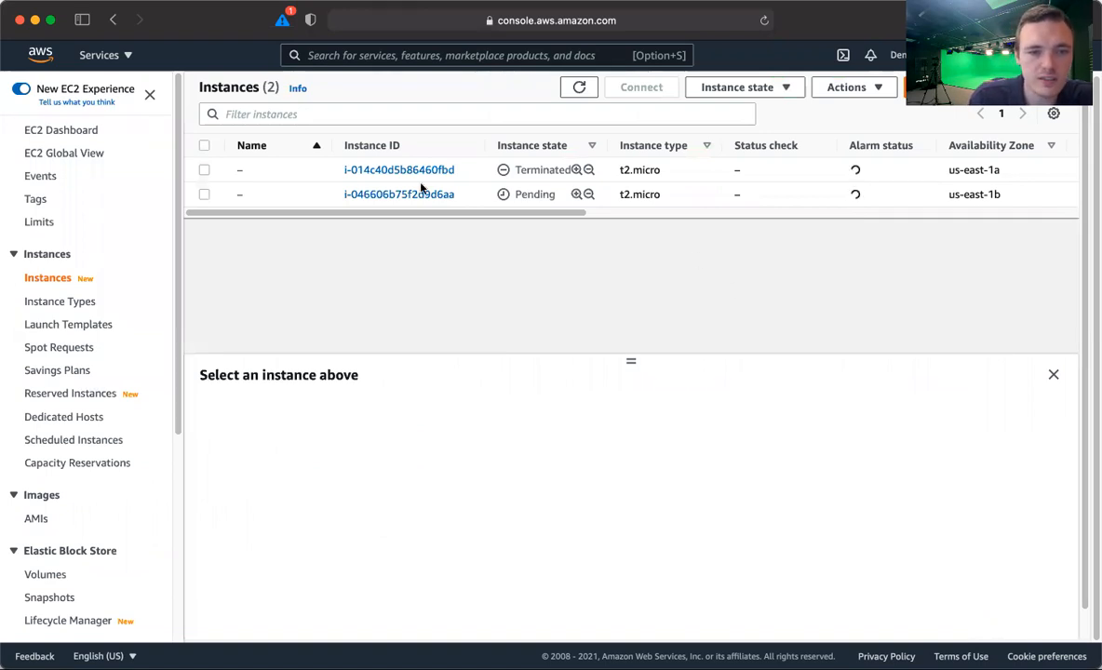
View the details of the pending instance, then open the EC2 Dashboard and refresh its resource counts
left_click(203, 195)
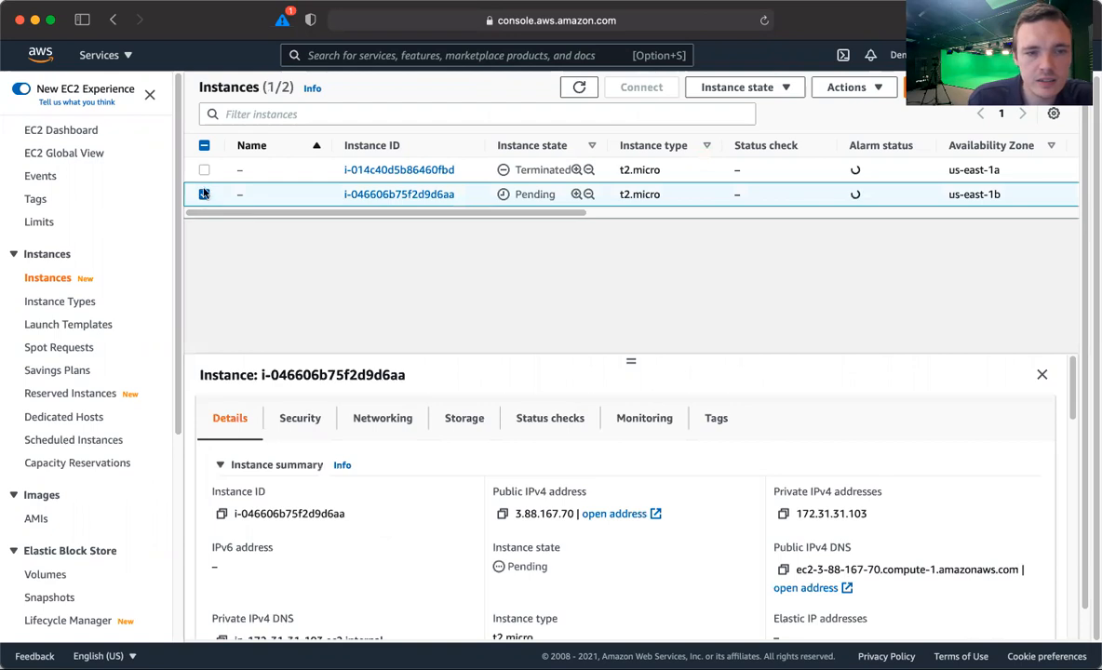
left_click(65, 131)
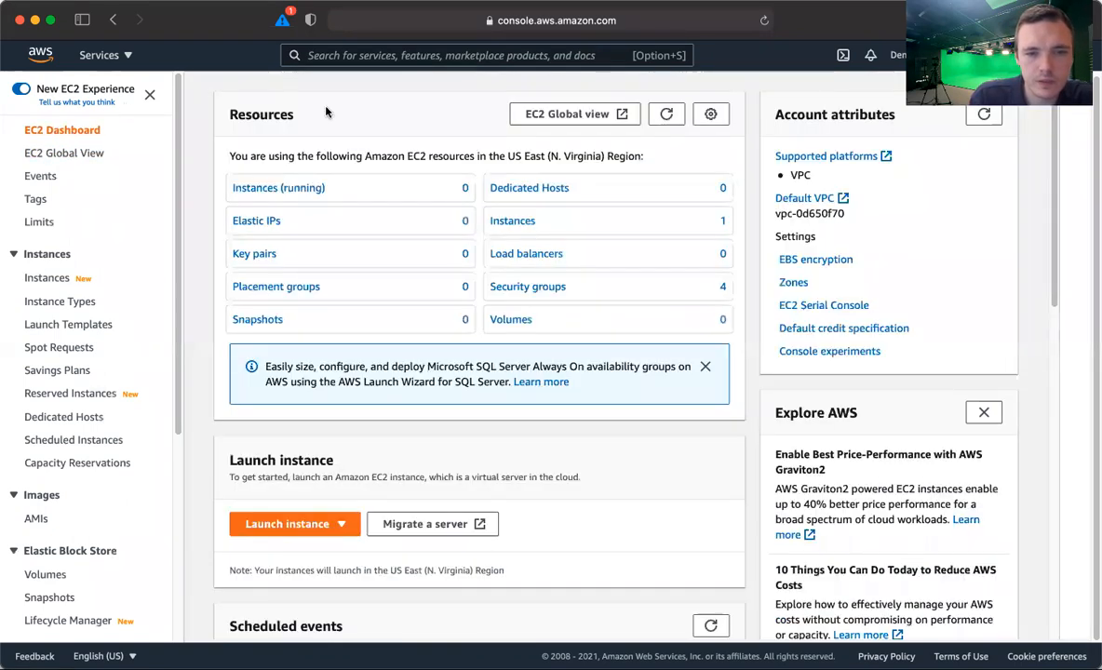
left_click(667, 115)
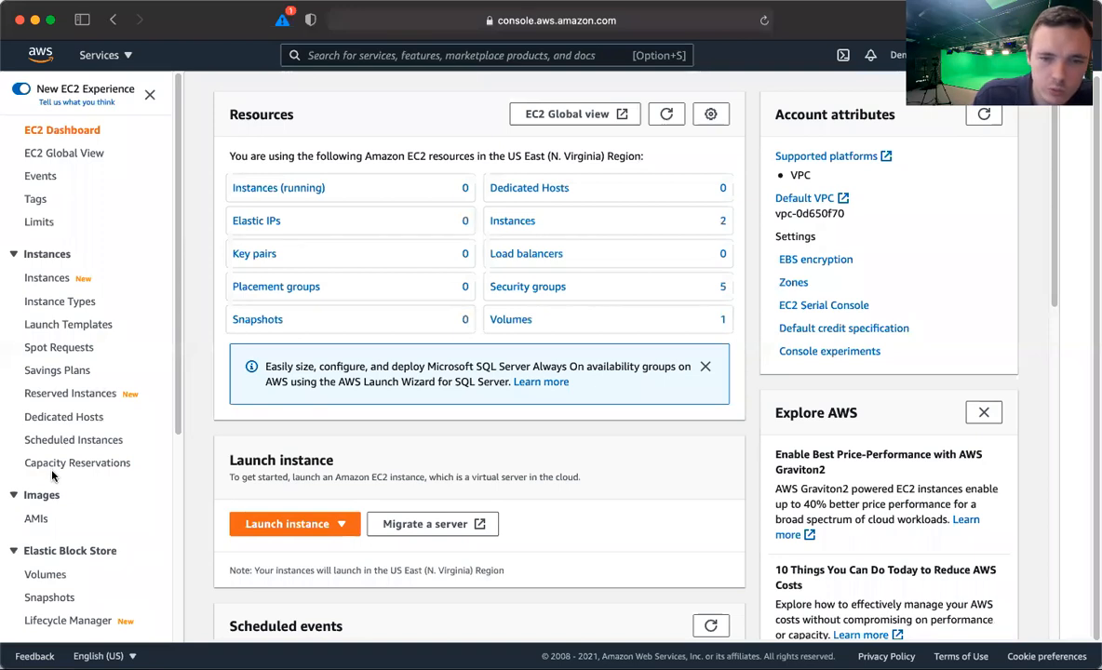
Open the Elastic Block Store volumes and examine the volume attached to the new instance
scroll(52, 476, "down", 7)
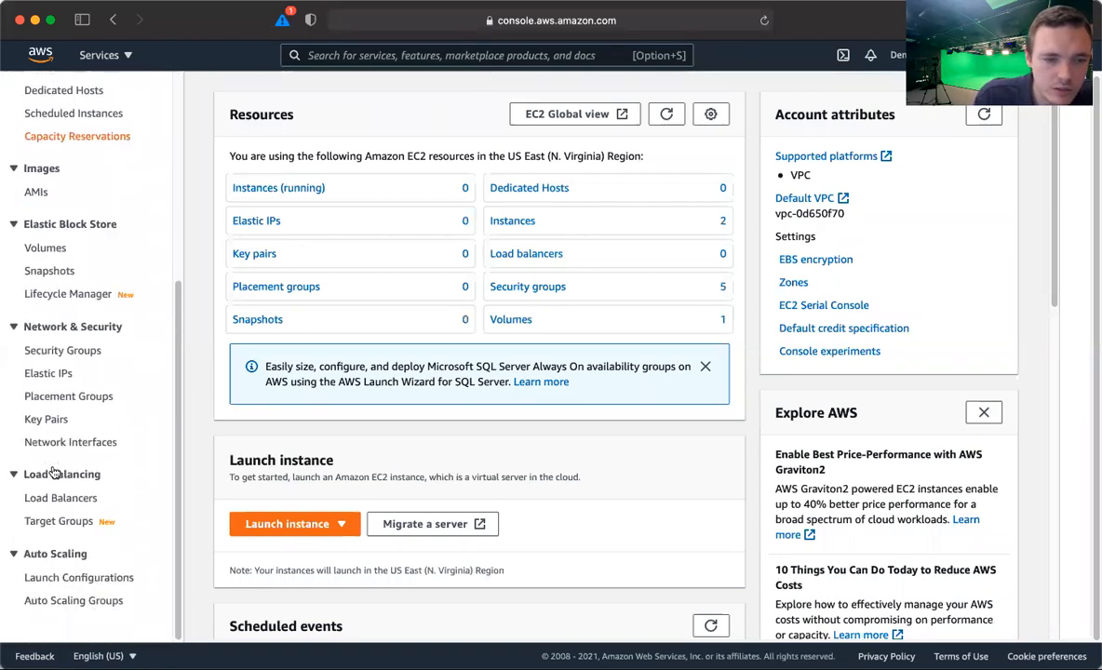
scroll(54, 472, "up", 7)
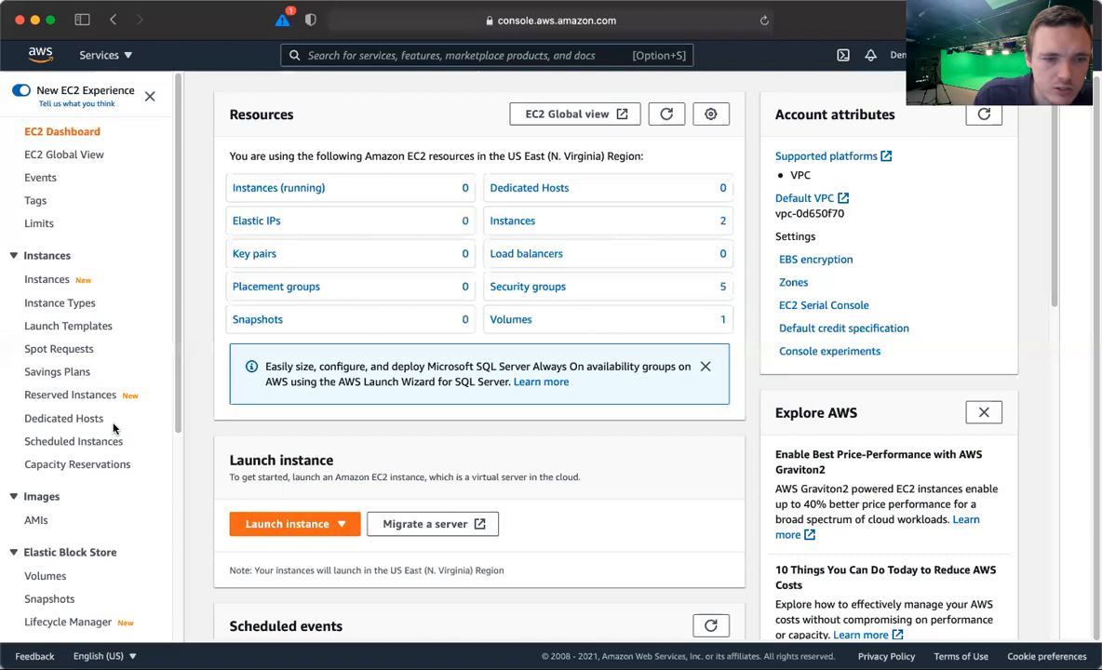
scroll(59, 358, "down", 4)
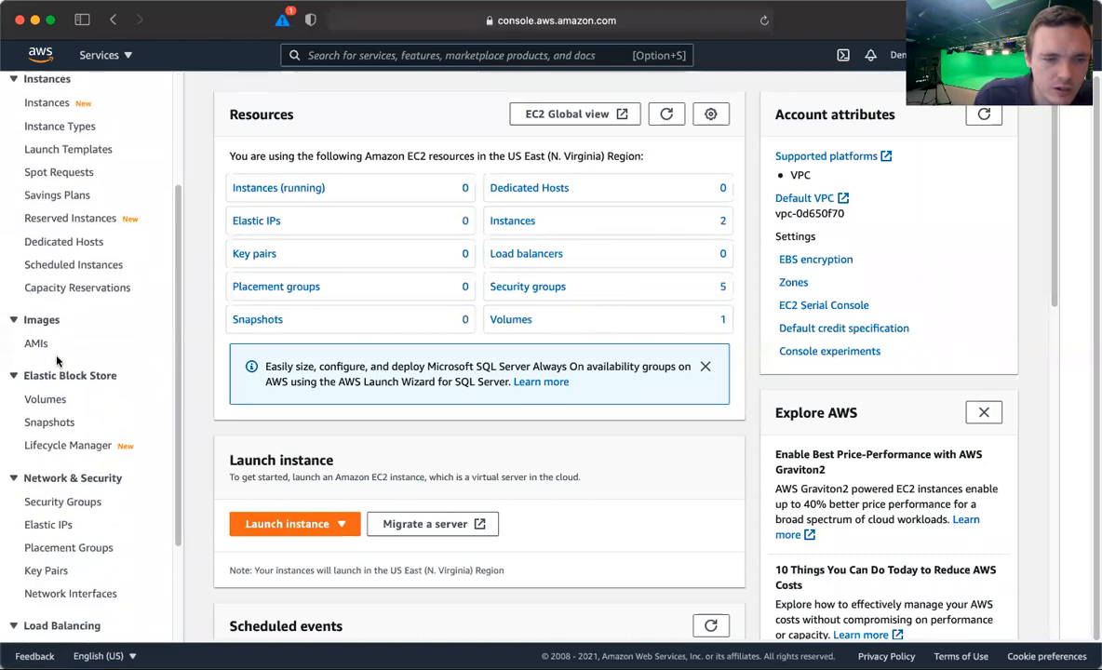
left_click(44, 402)
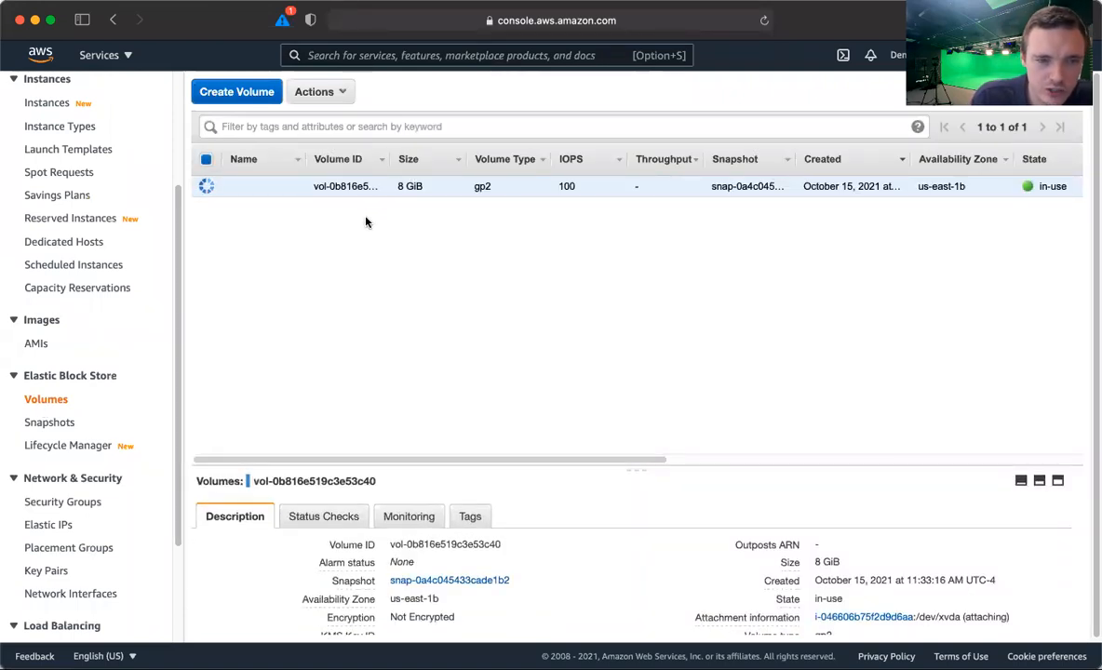
scroll(336, 328, "down", 1)
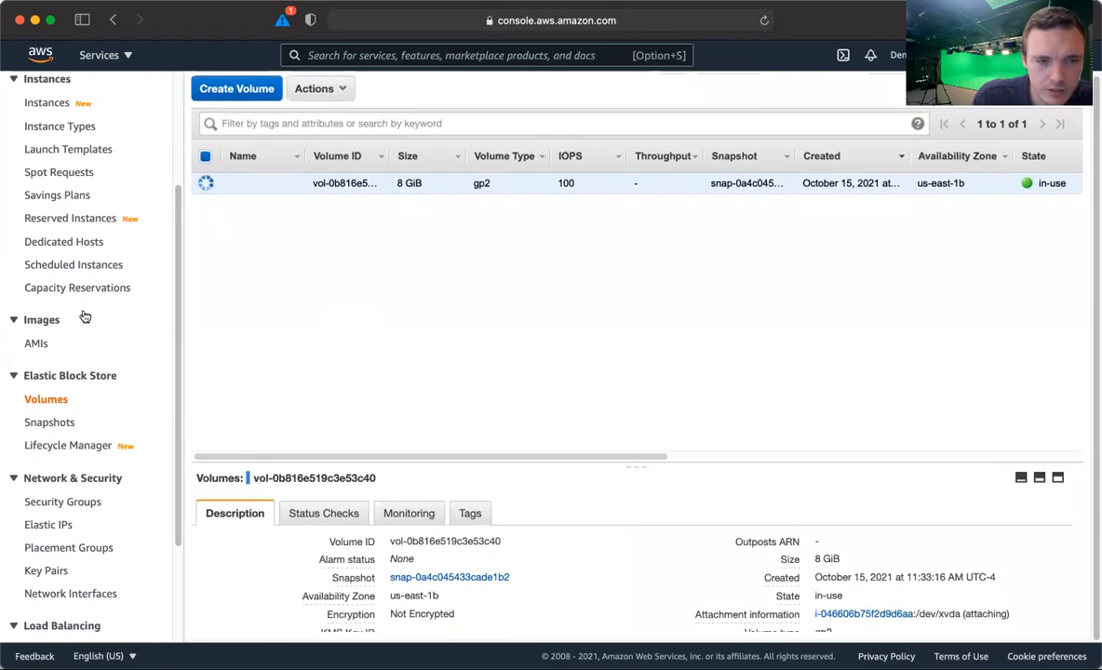
Return to the EC2 Dashboard, refresh the resource counts and open the list of running instances
scroll(81, 314, "up", 5)
left_click(60, 131)
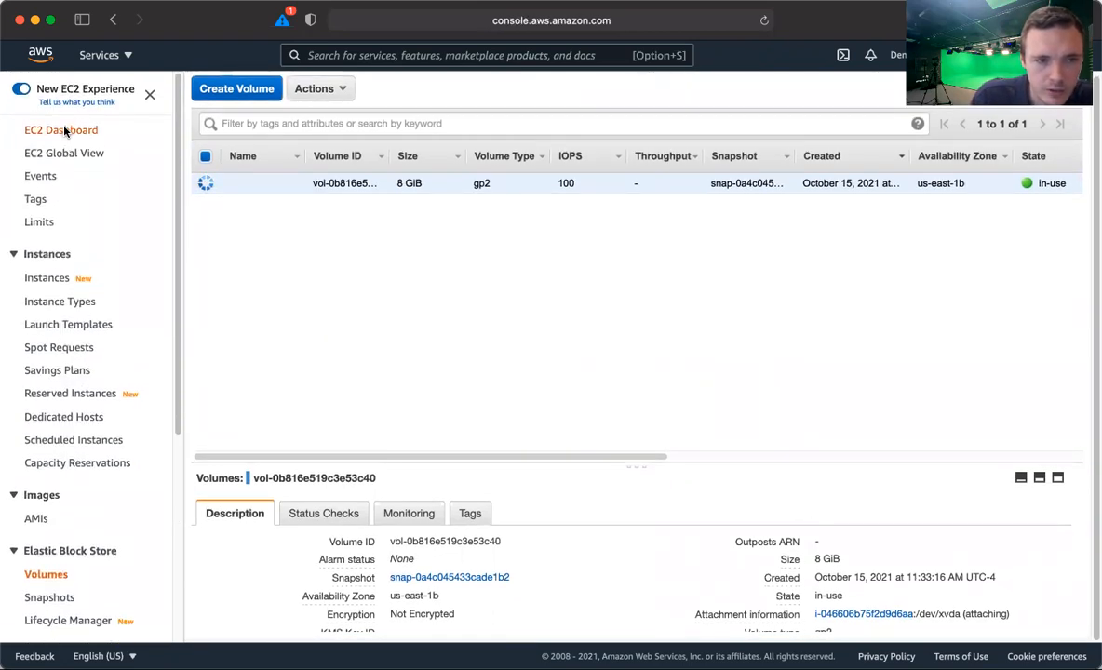
left_click(665, 113)
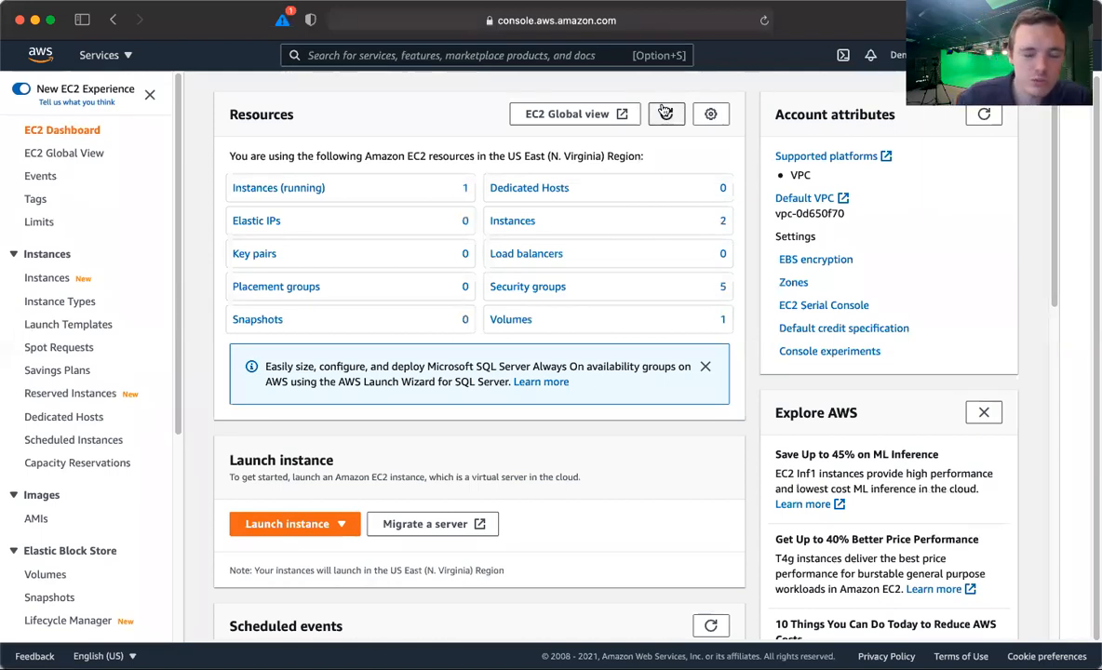
left_click(270, 187)
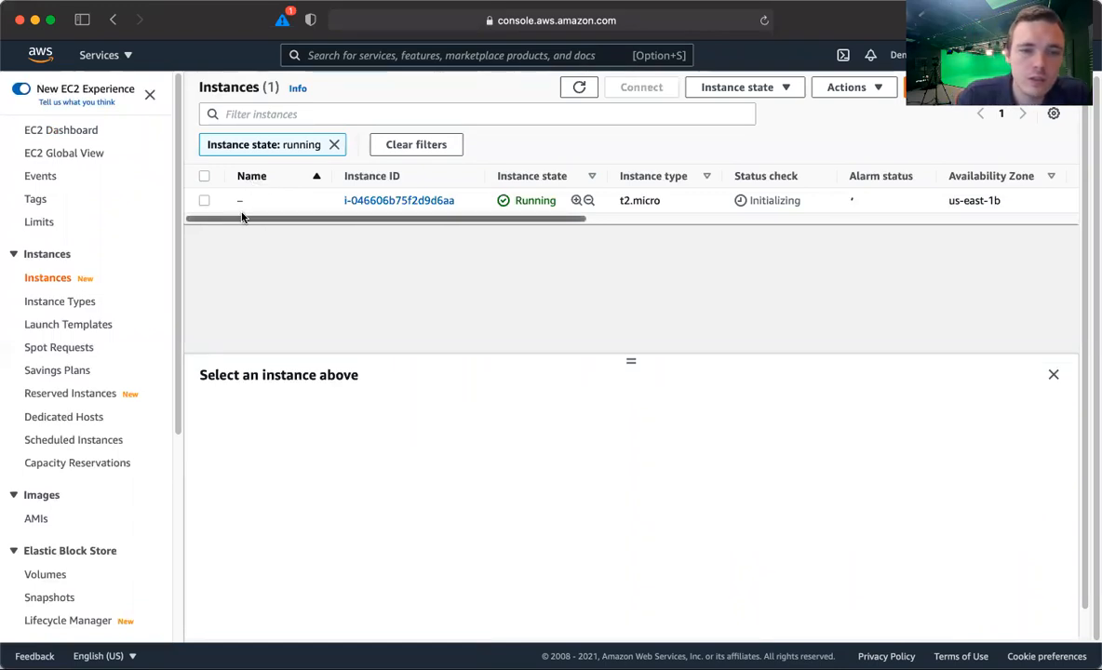
Select the running instance and copy its public IPv4 address from the instance summary
left_click(199, 202)
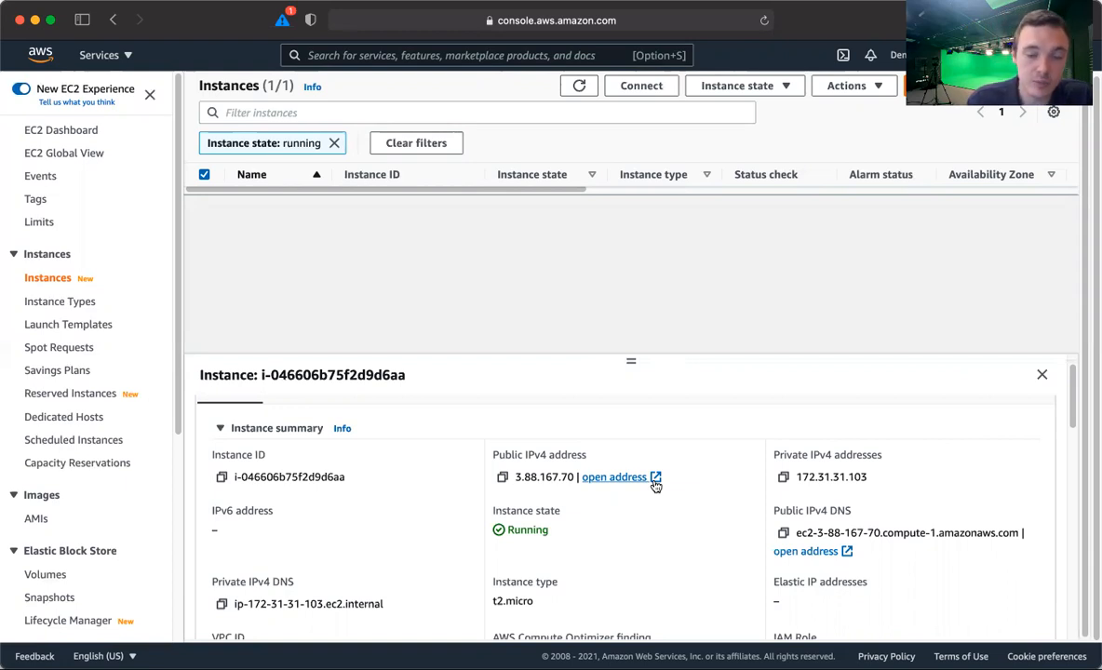
triple_click(559, 473)
left_click(560, 469)
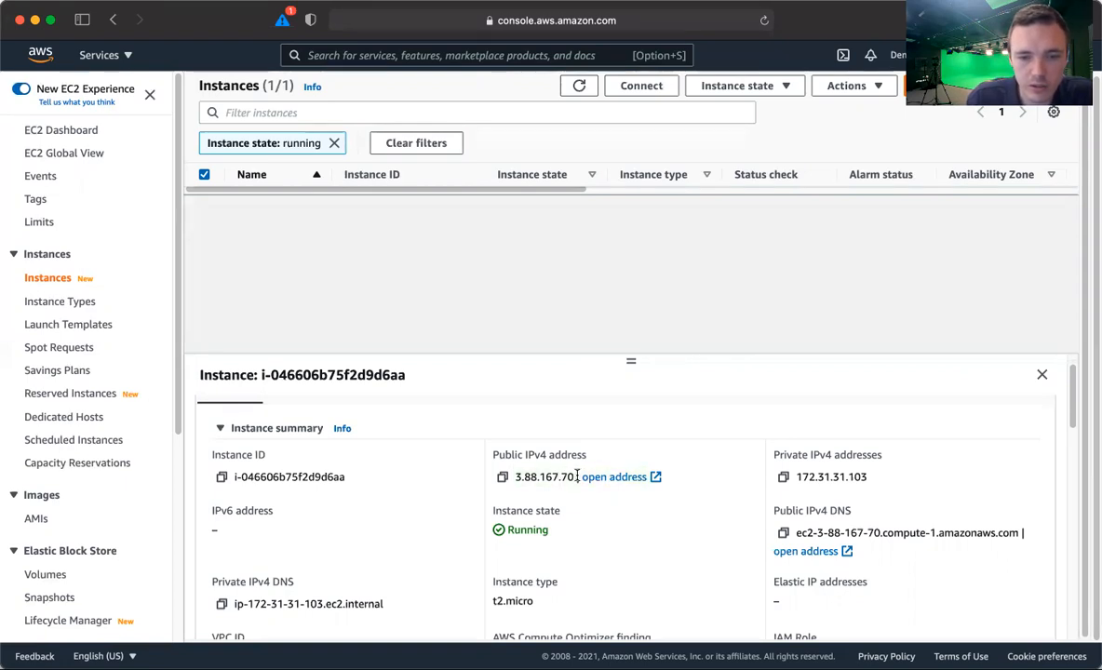
double_click(567, 475)
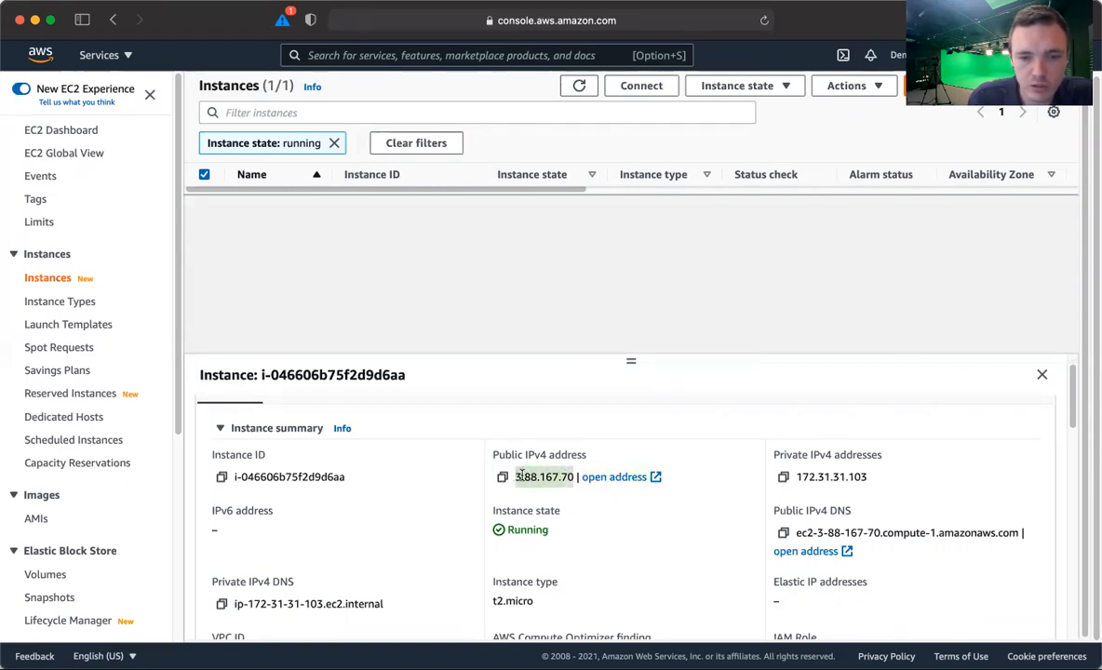
right_click(531, 475)
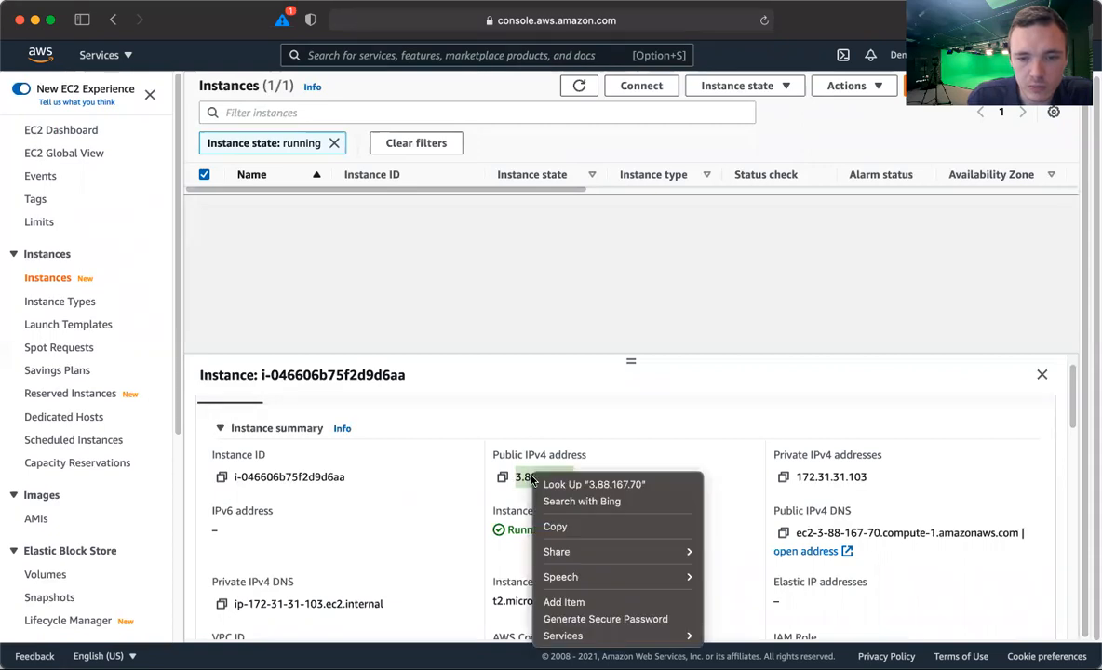
left_click(554, 528)
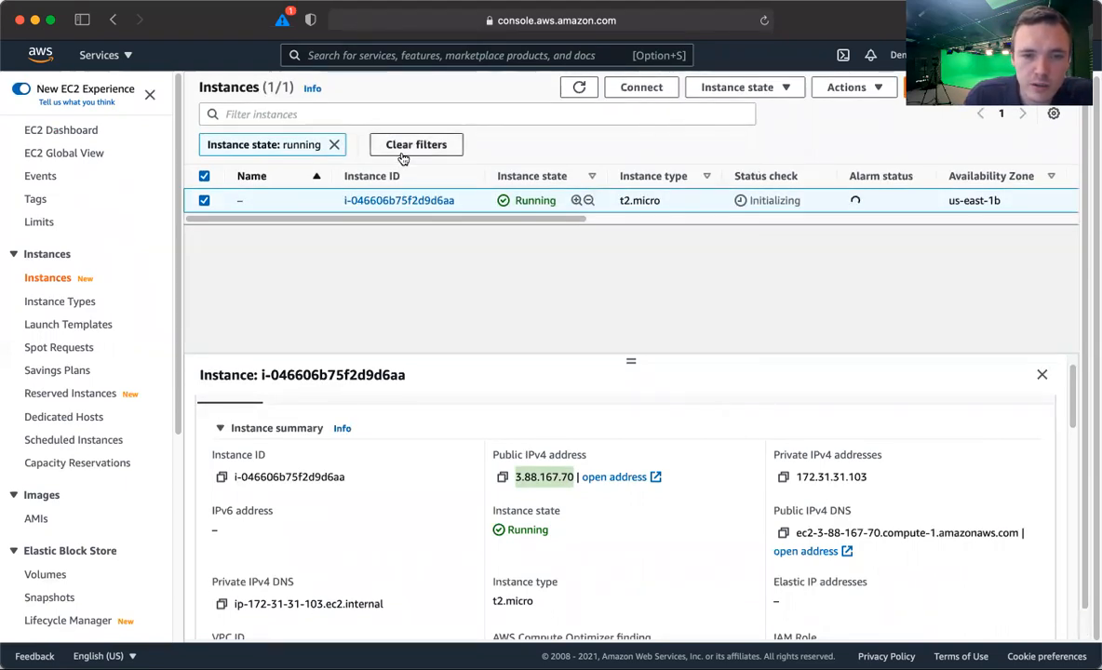
Refresh the instance list and examine the running instance's security details, including its inbound and outbound rules
left_click(579, 88)
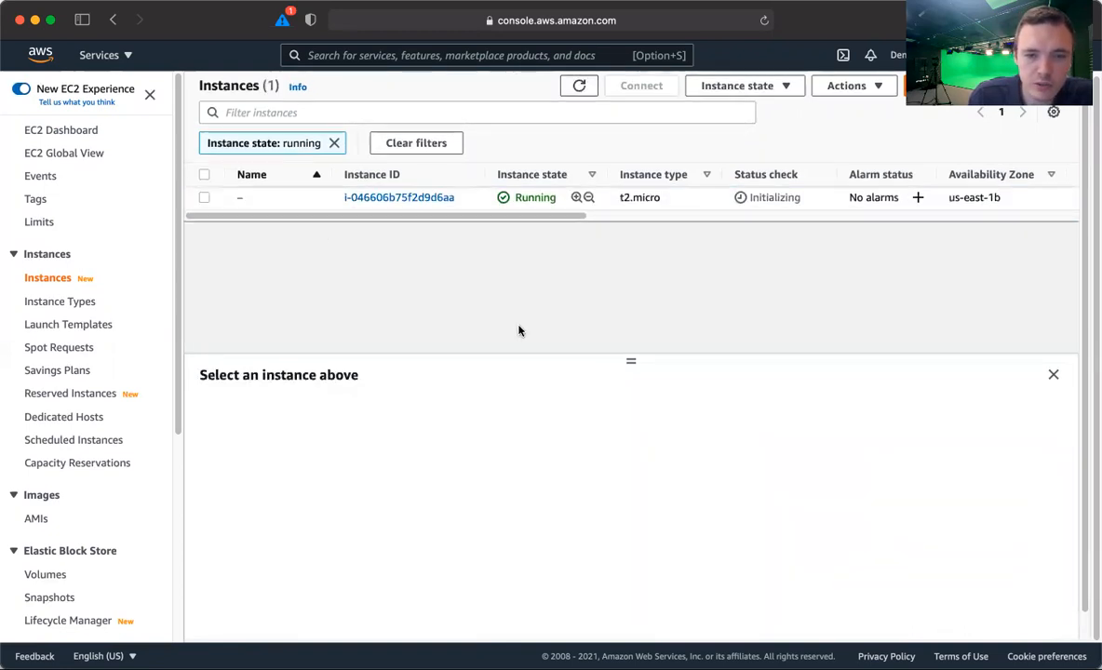
left_click(206, 200)
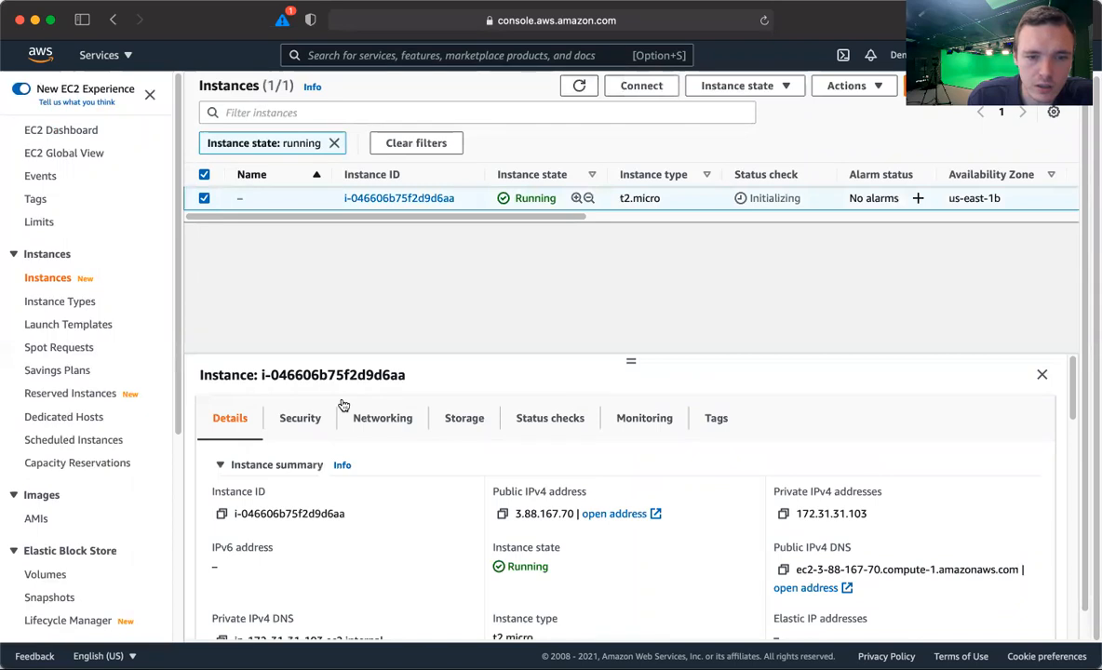
left_click(286, 418)
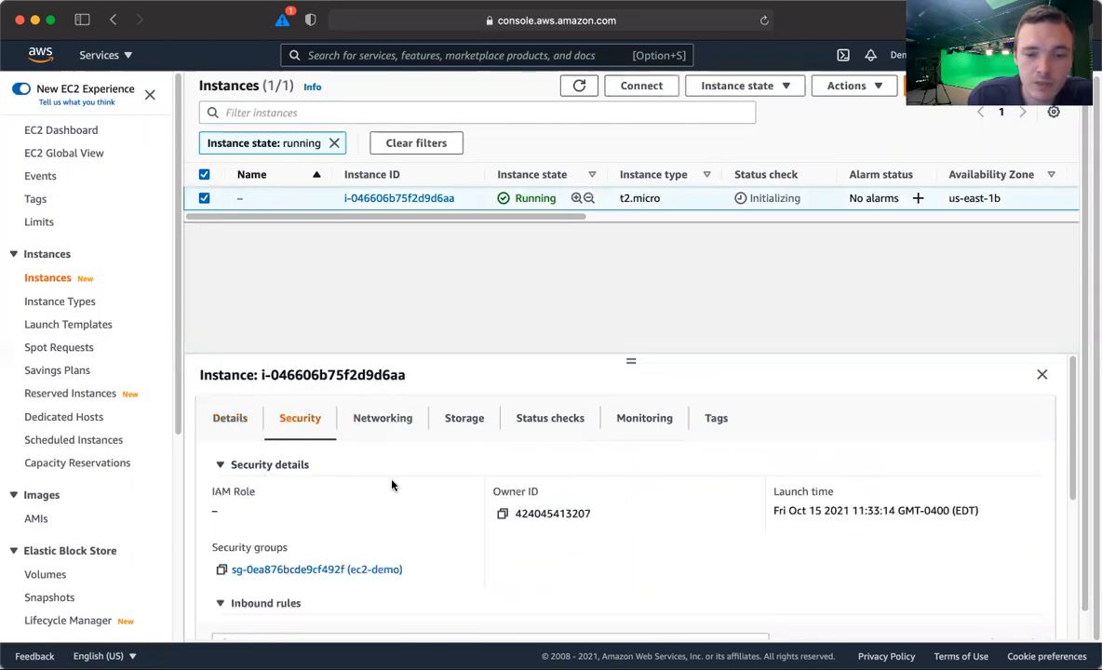
scroll(390, 485, "down", 5)
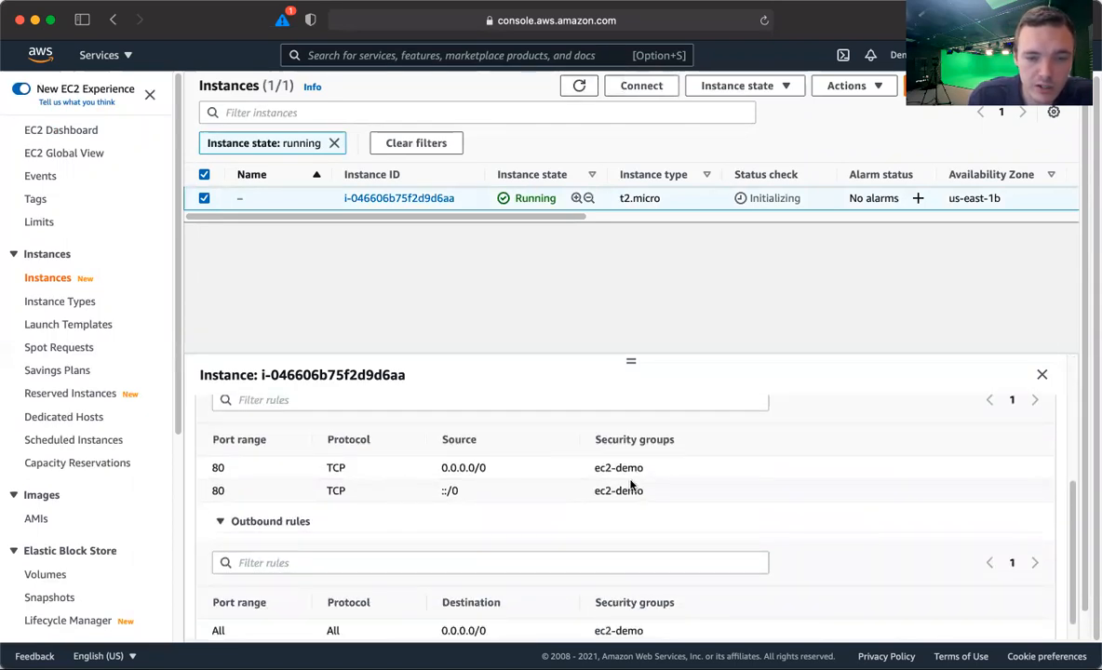
scroll(448, 474, "down", 1)
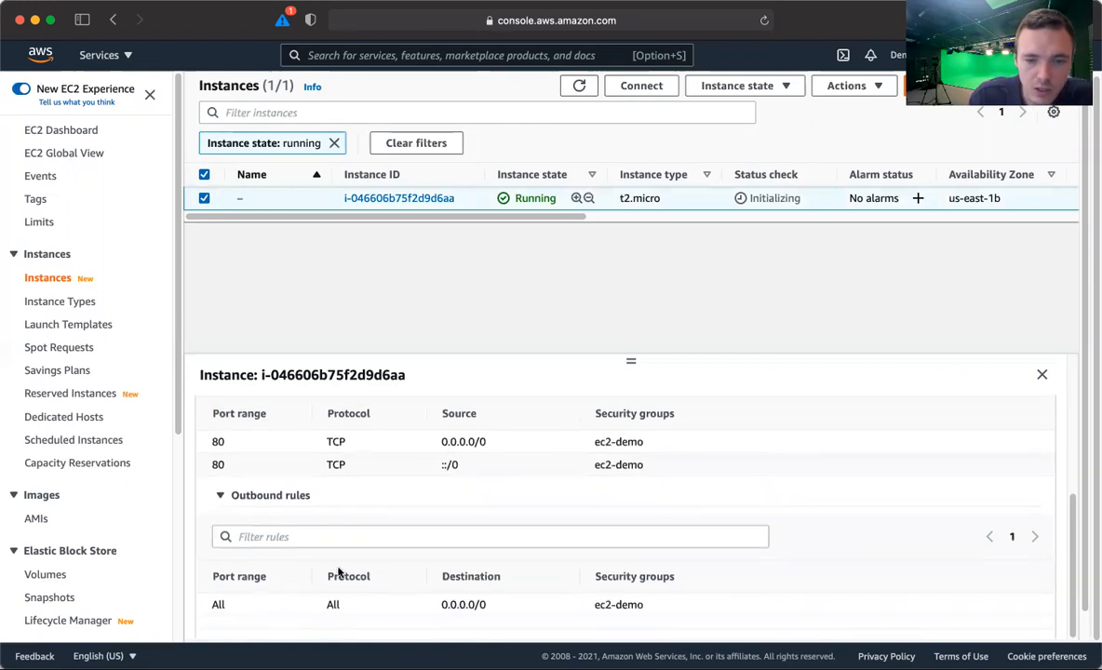
scroll(591, 400, "up", 6)
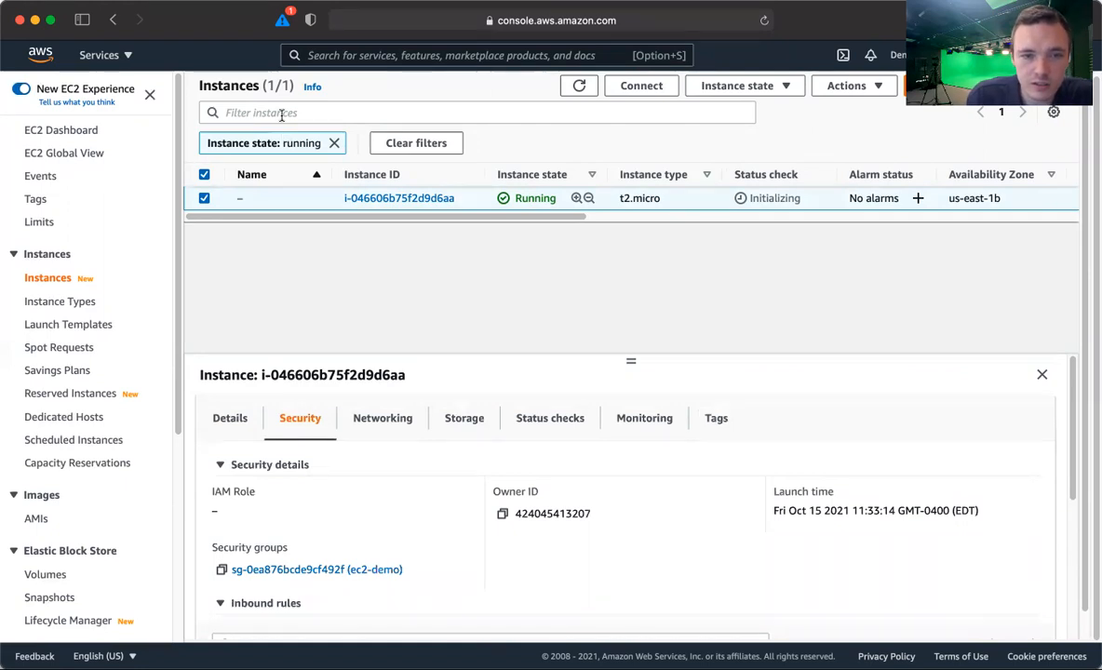
Refresh the list of running instances to recheck the instance's status check
left_click(578, 85)
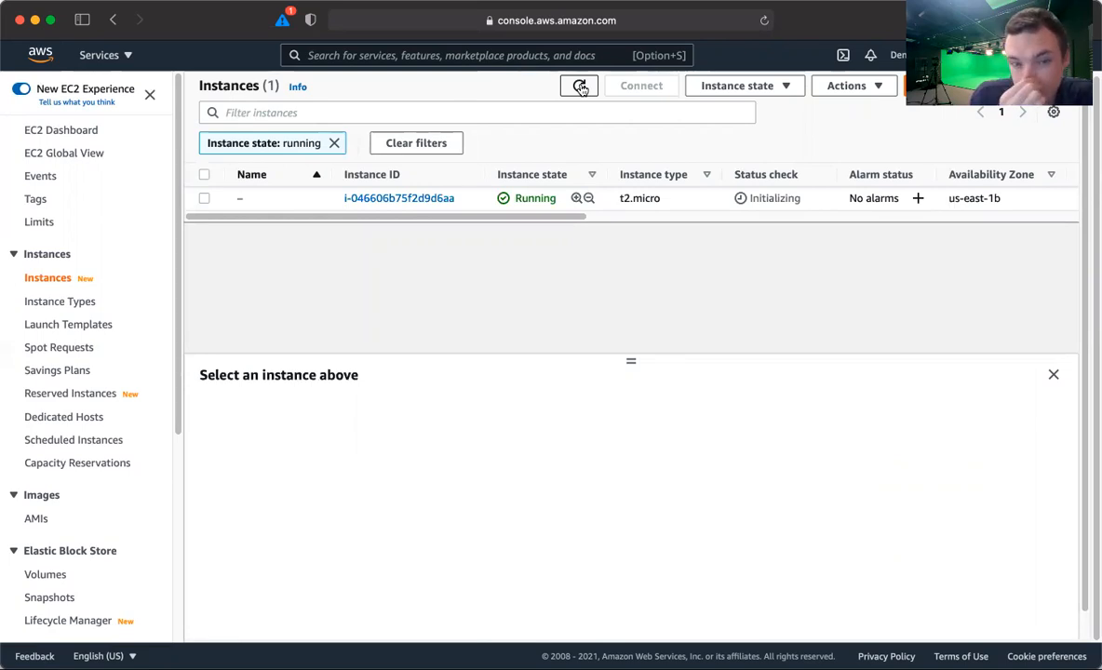
scroll(67, 348, "down", 7)
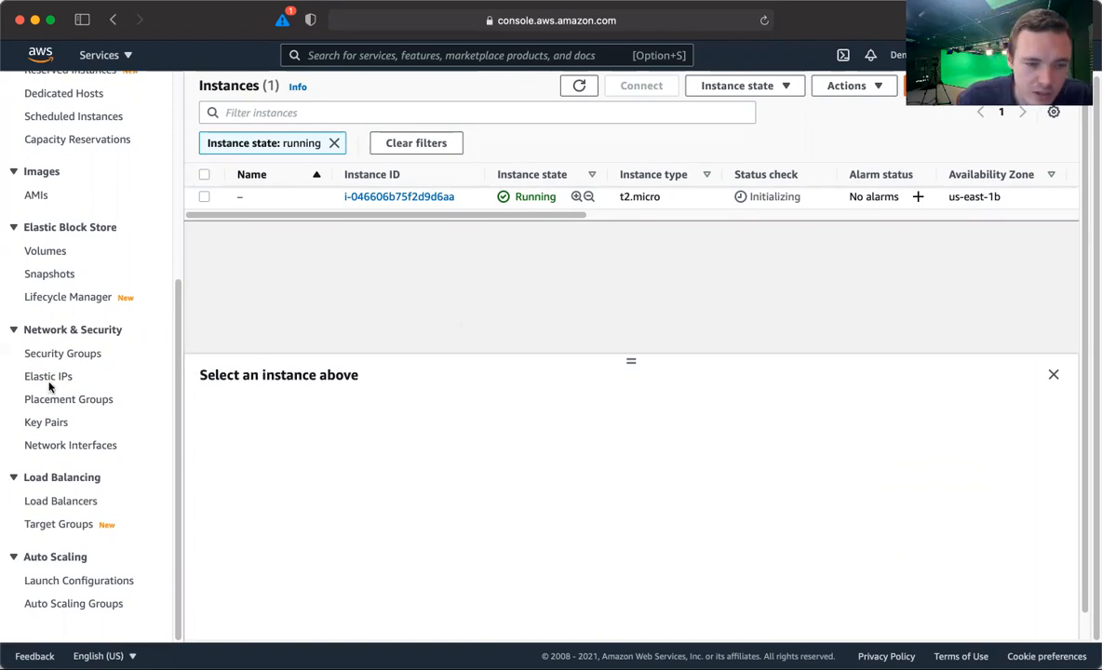
scroll(49, 387, "up", 8)
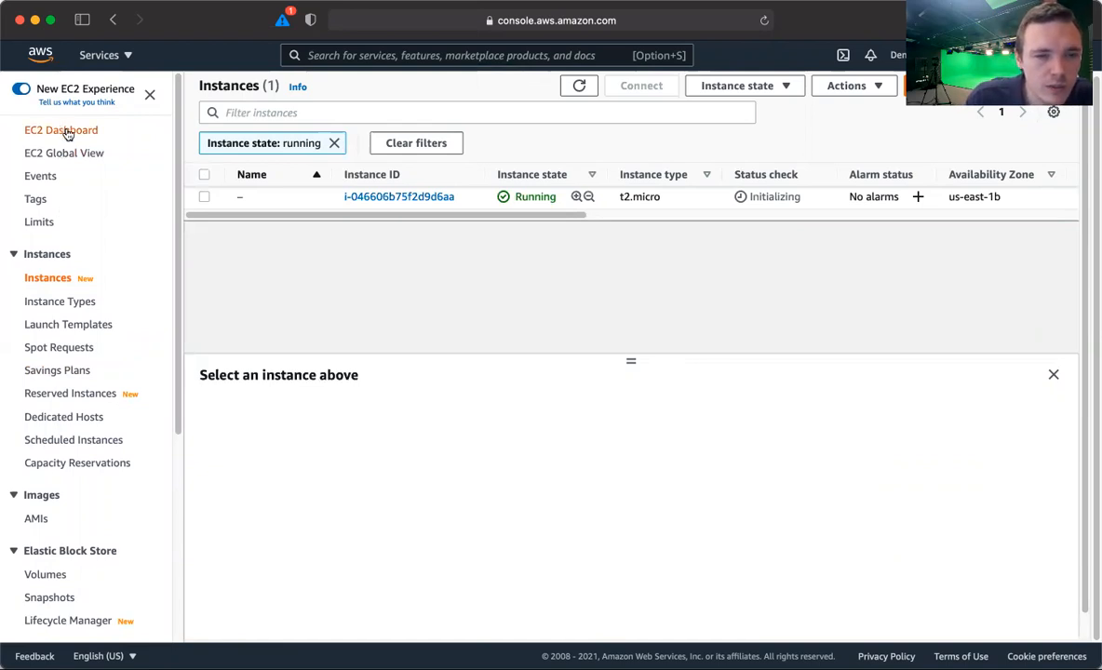
Open the running instance's system log from the troubleshooting options and refresh the log
left_click(205, 197)
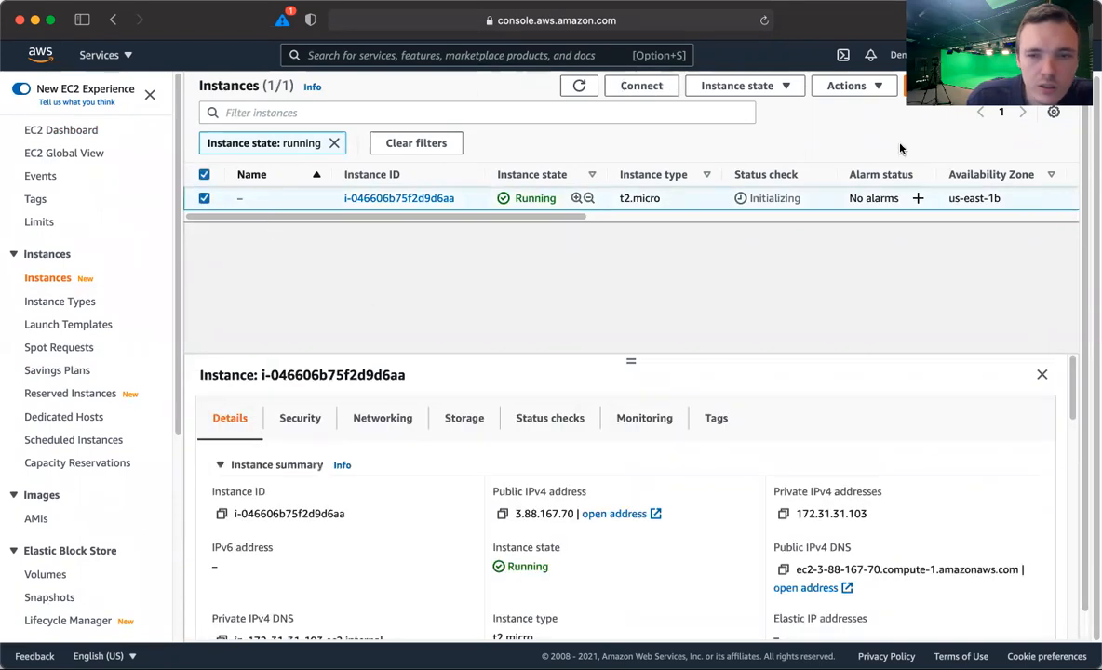
left_click(877, 93)
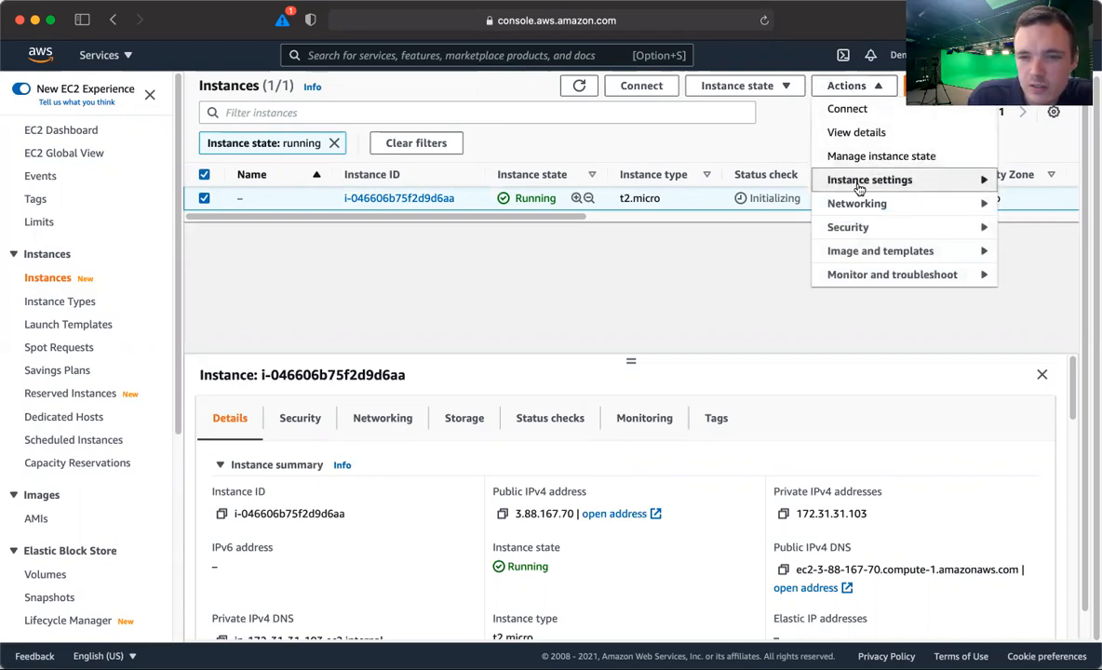
left_click(861, 277)
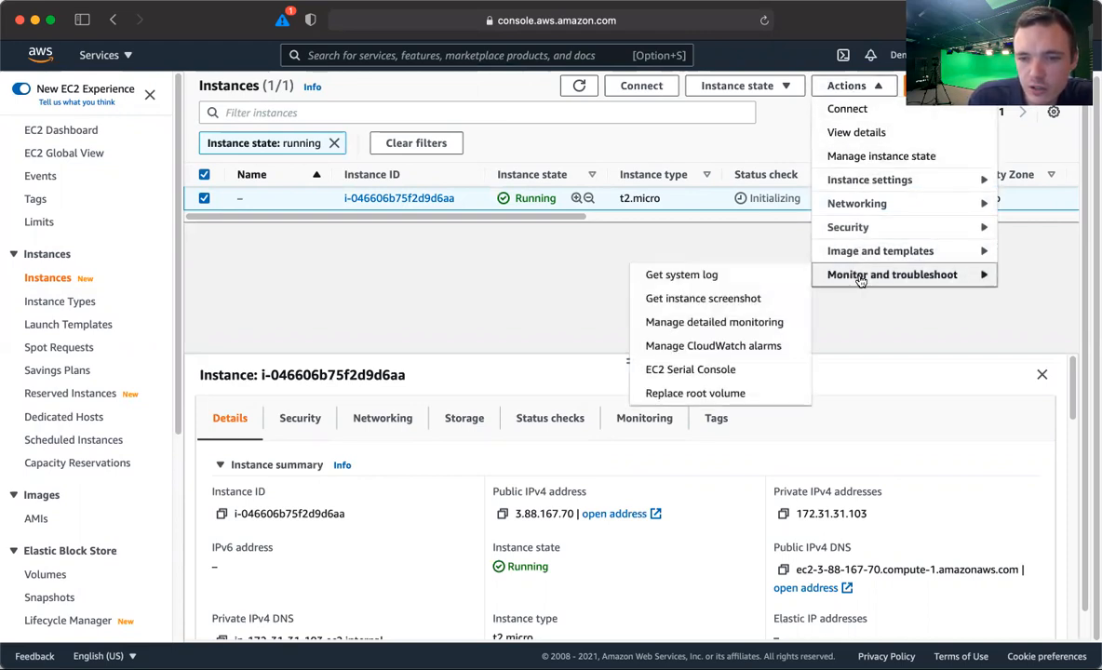
left_click(752, 274)
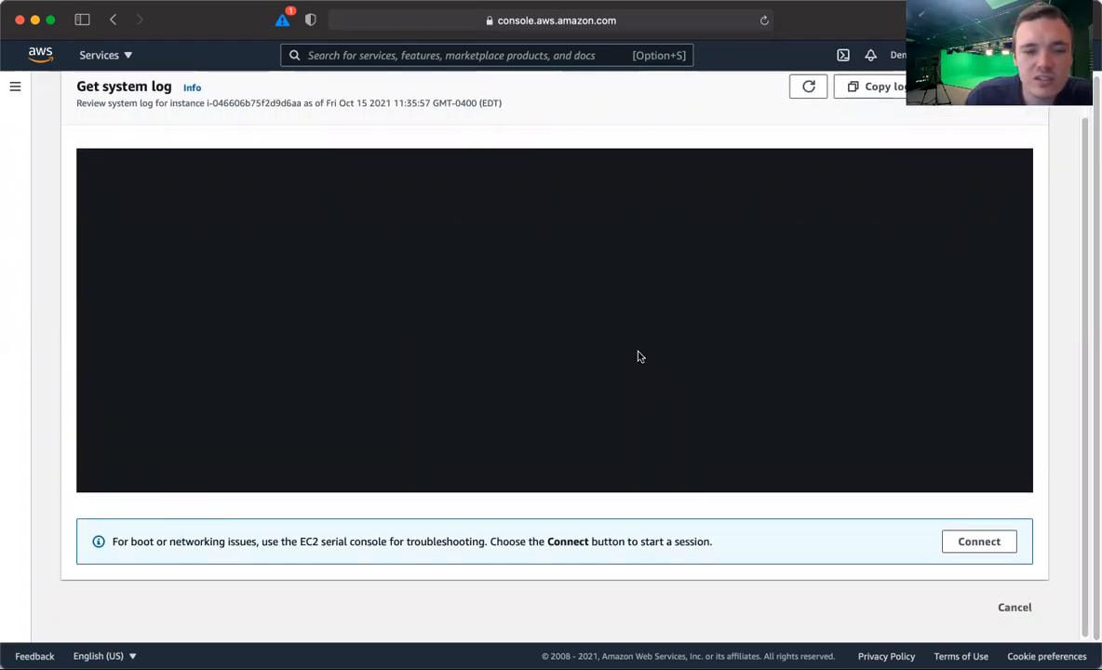
scroll(639, 356, "up", 2)
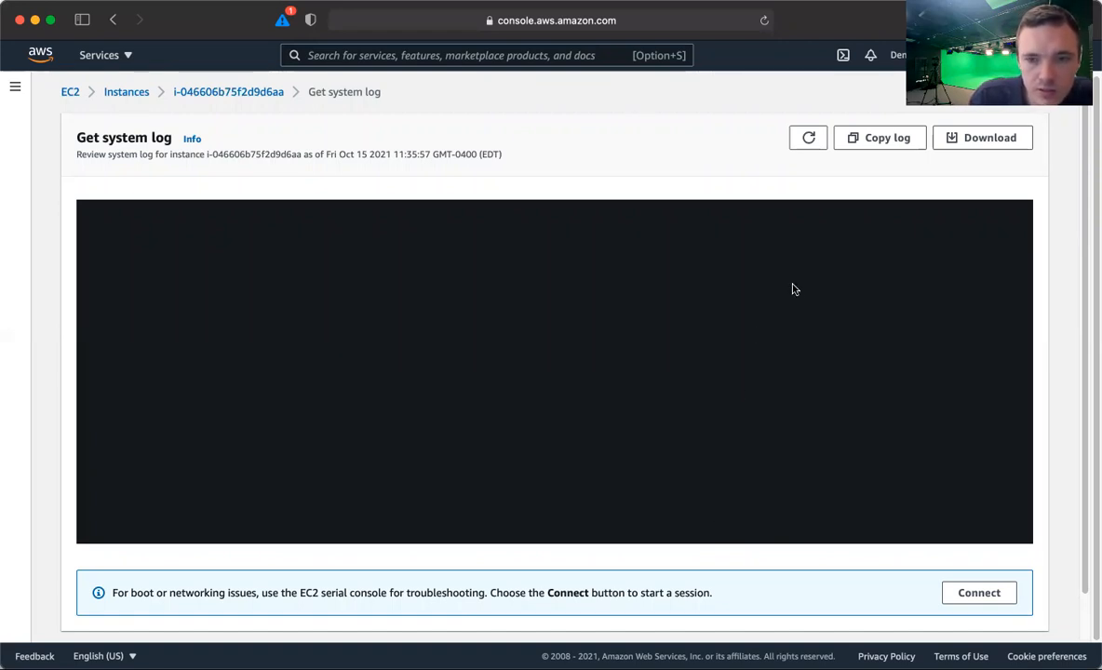
left_click(798, 139)
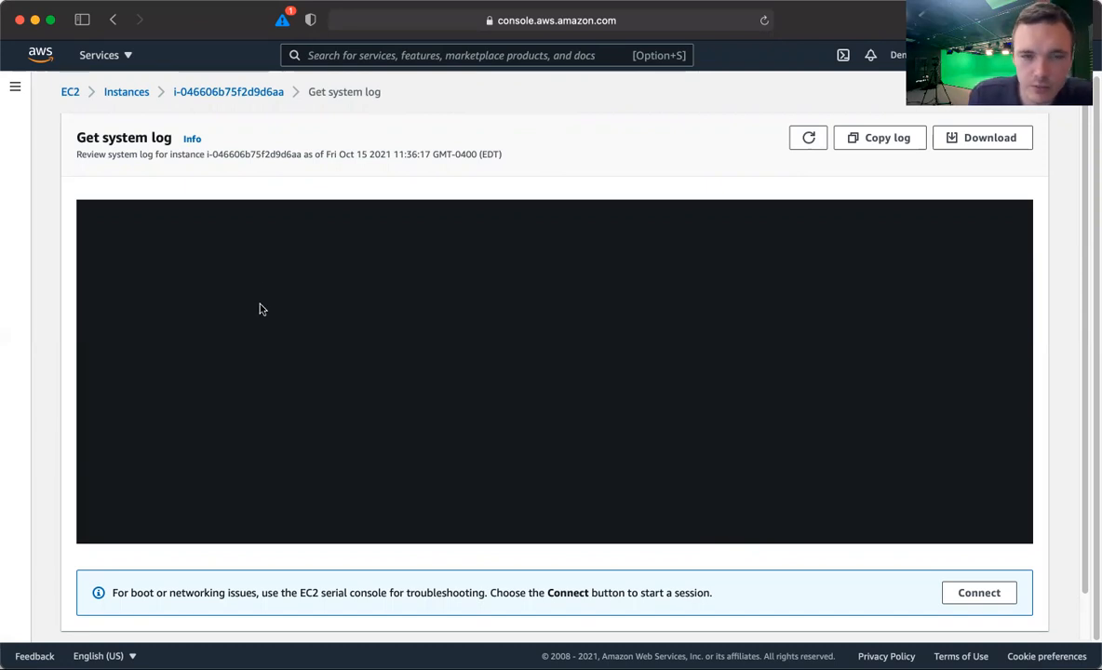
Leave the system log, reopen the running instances from the EC2 Dashboard and refresh the list
left_click(216, 93)
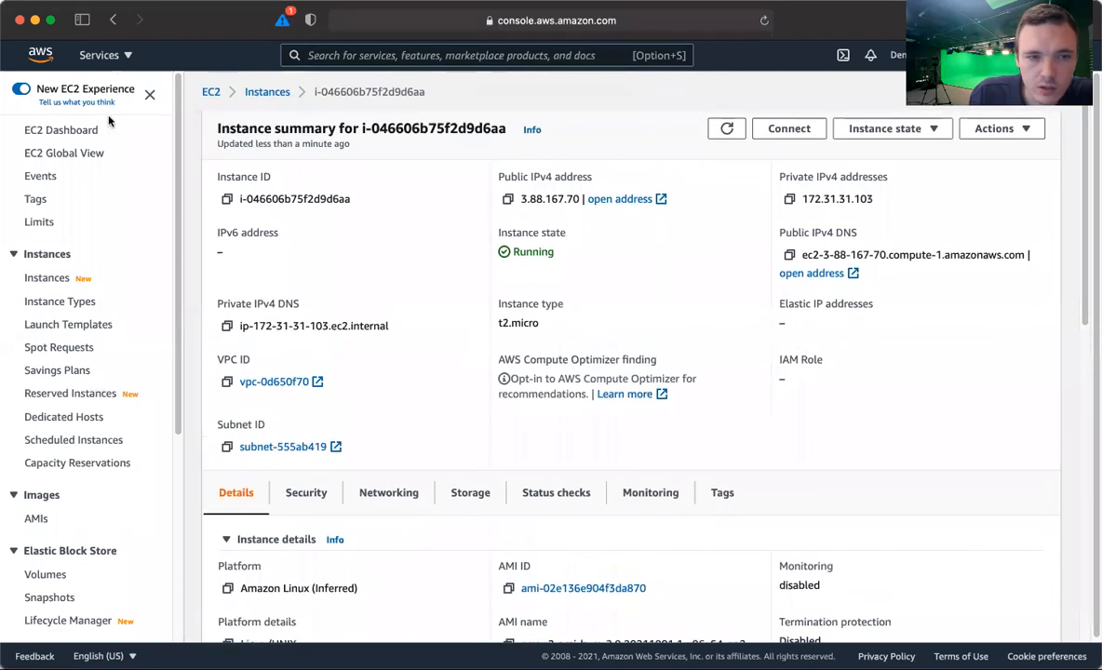
left_click(58, 133)
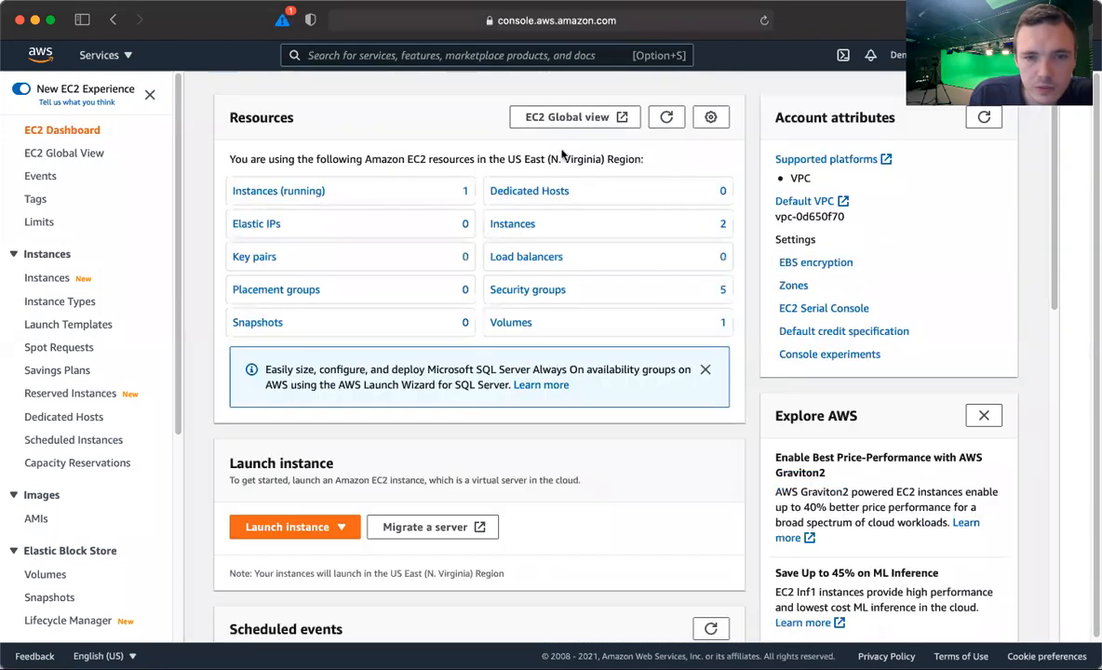
left_click(288, 192)
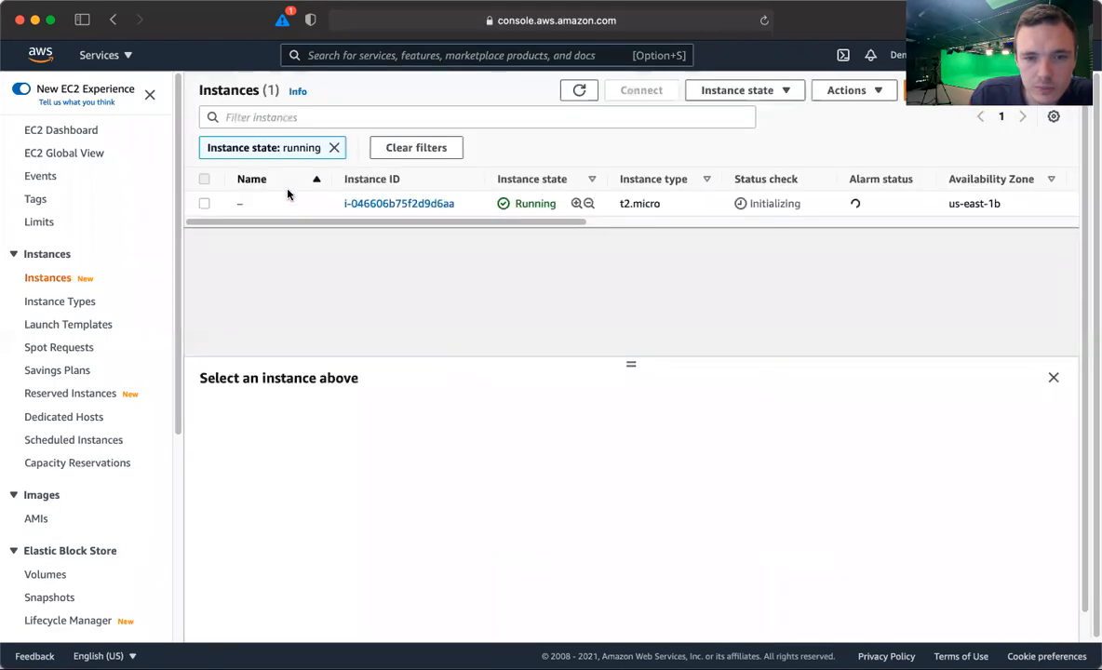
left_click(579, 90)
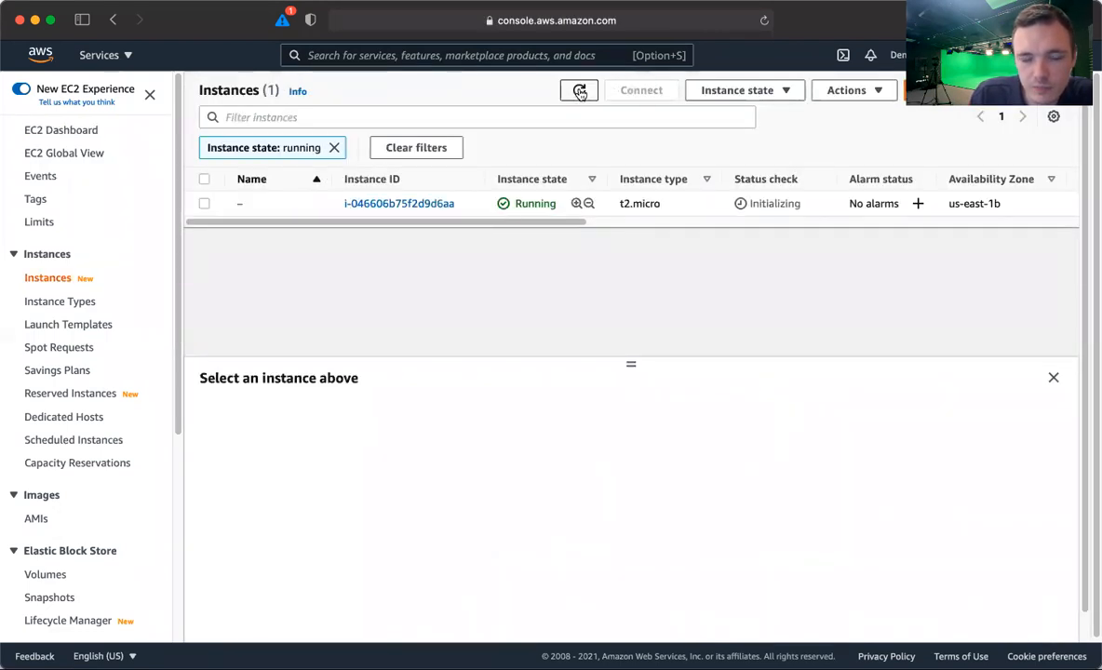
Select the running instance and examine its status checks and its monitoring charts
left_click(204, 203)
left_click(547, 426)
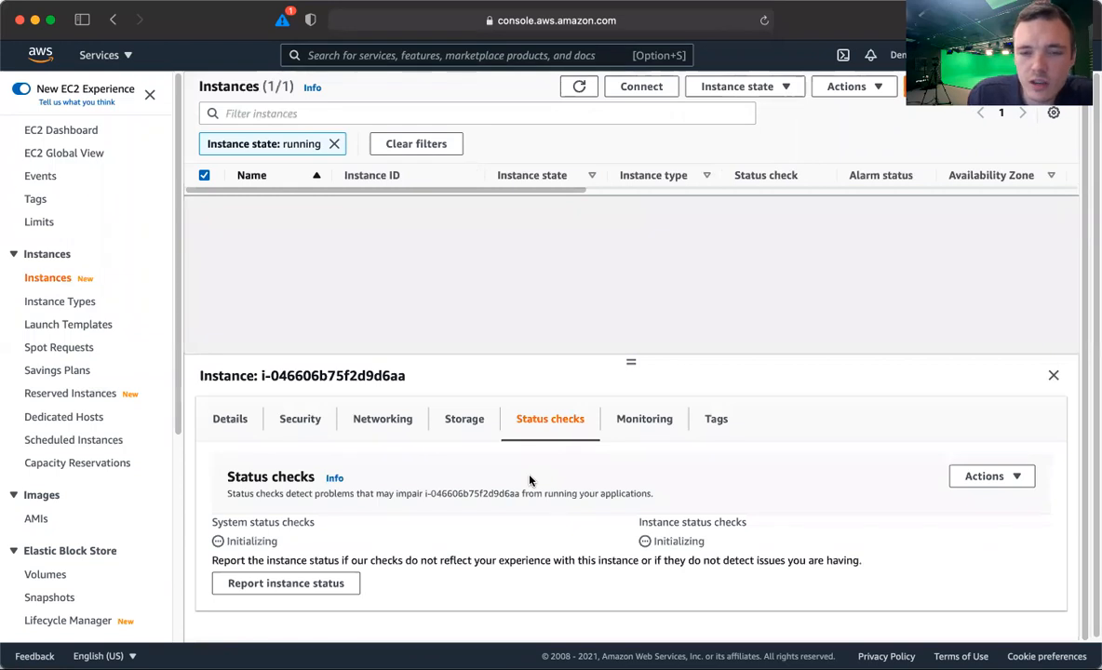
left_click(657, 420)
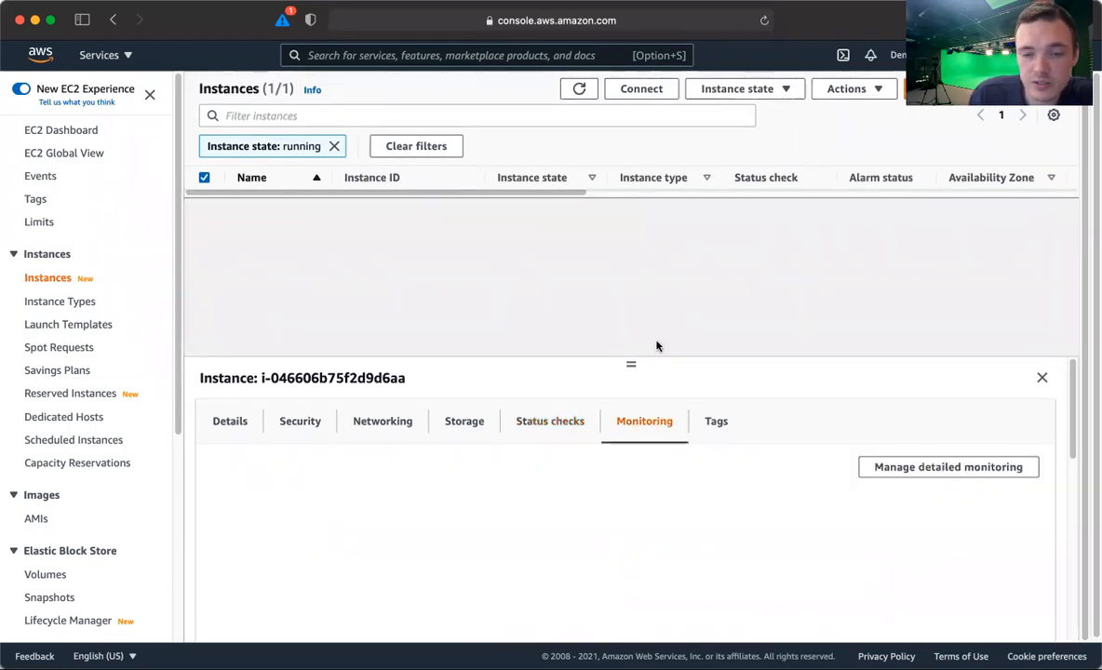
scroll(631, 558, "down", 3)
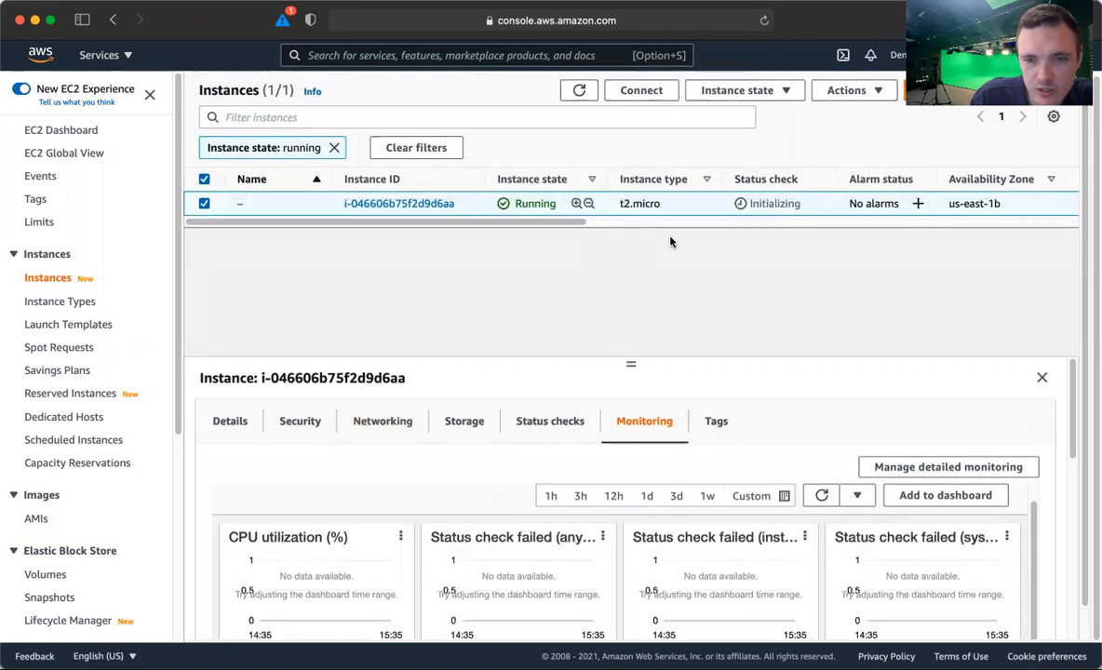
scroll(401, 504, "down", 1)
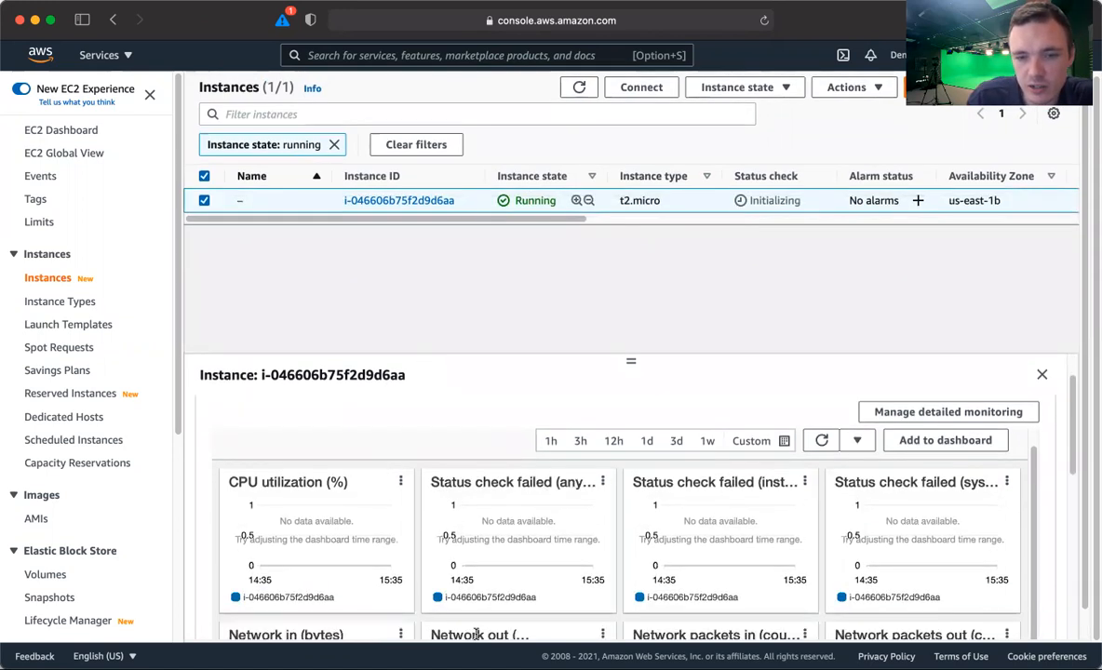
scroll(558, 521, "up", 1)
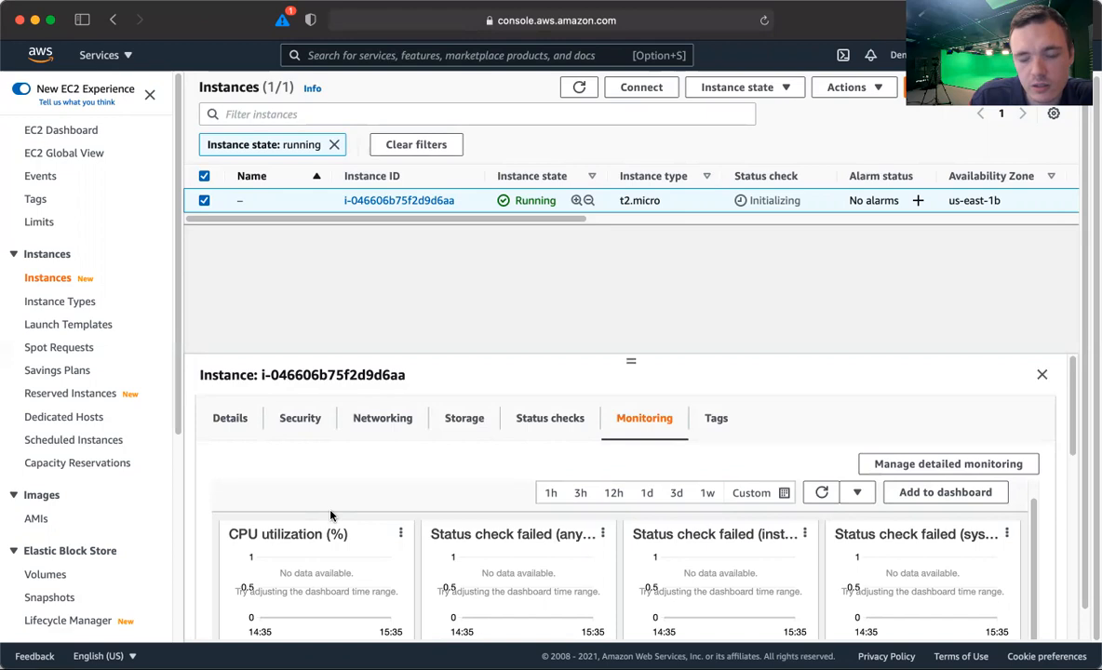
scroll(330, 515, "up", 1)
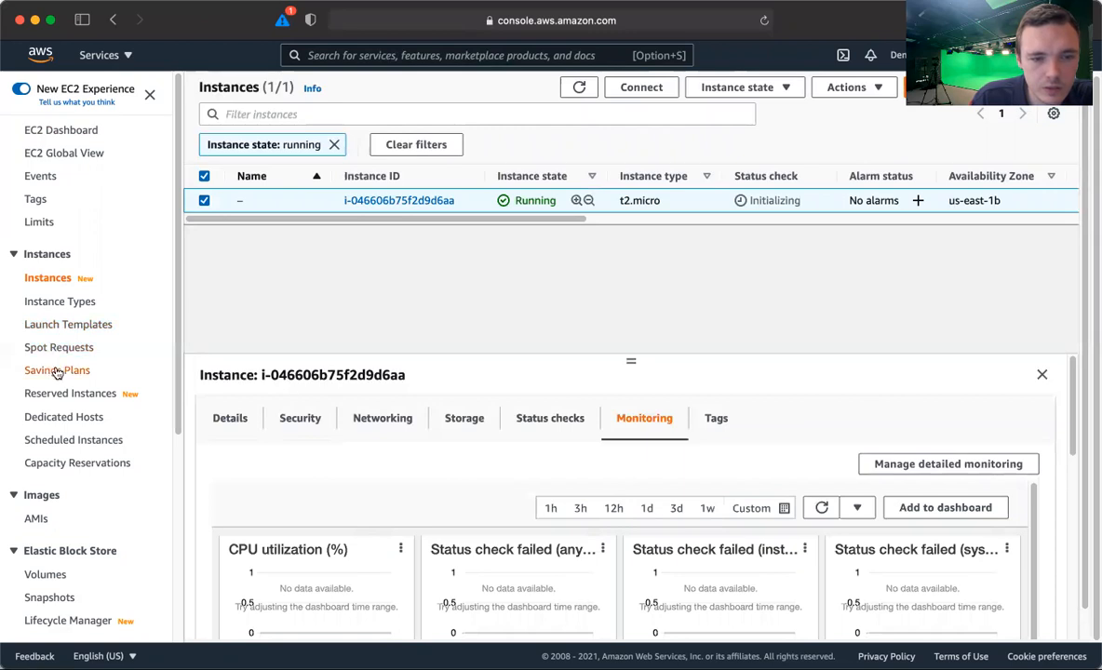
Reload the running instances by way of the EC2 Dashboard and refresh the list to recheck the status
left_click(57, 130)
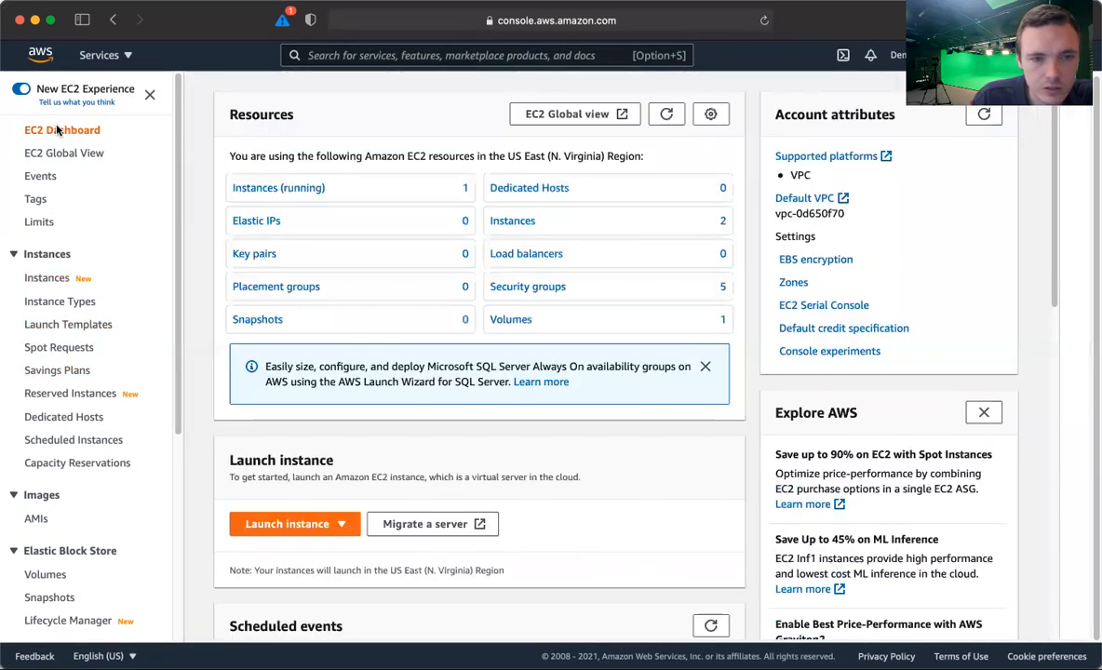
left_click(246, 187)
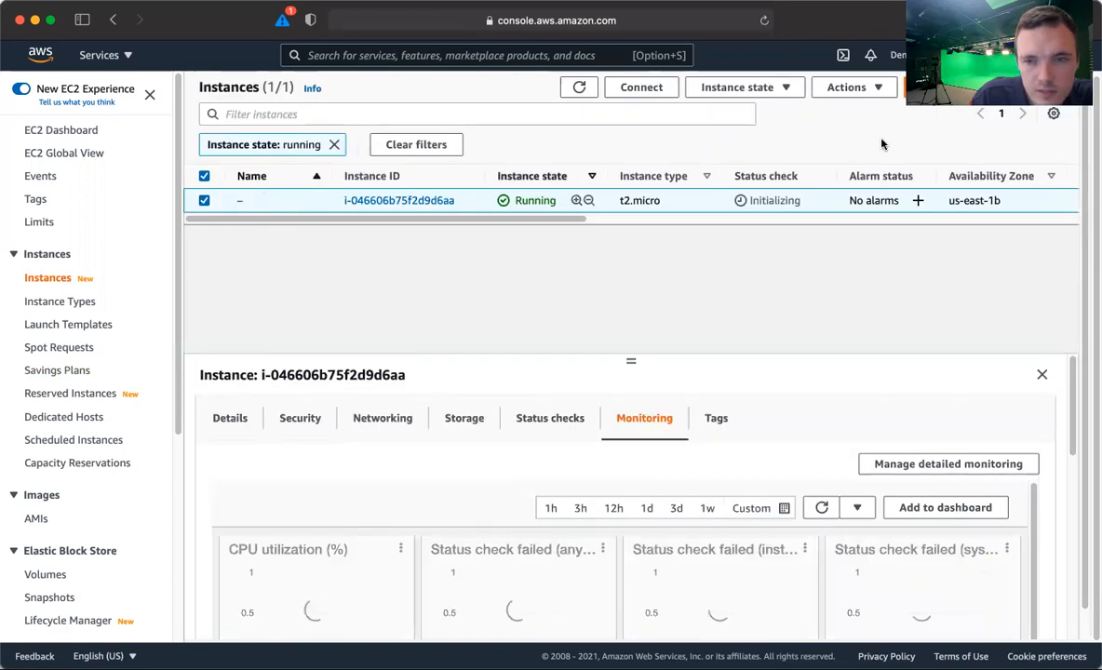
left_click(580, 88)
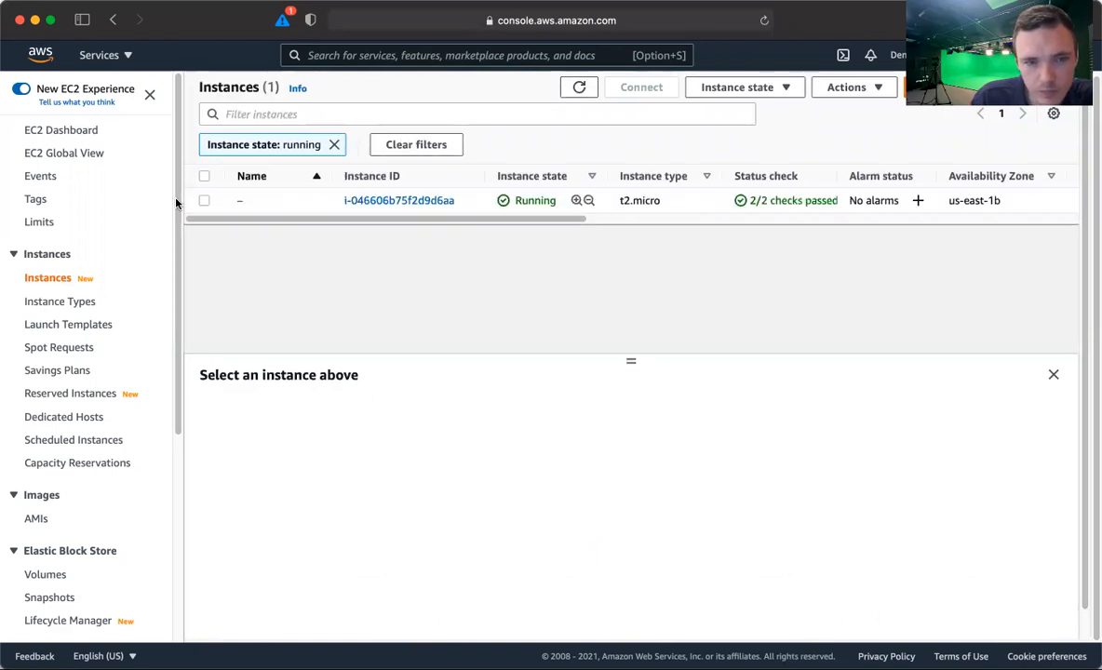
Select the running instance and copy its public IPv4 address from the instance summary
left_click(204, 201)
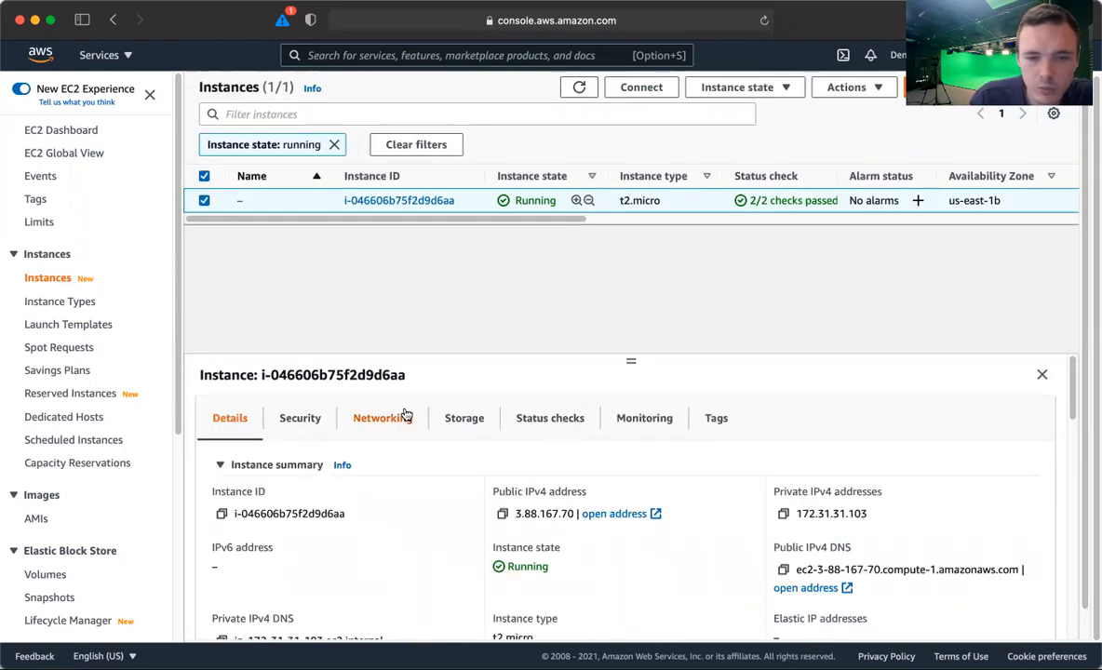
double_click(549, 514)
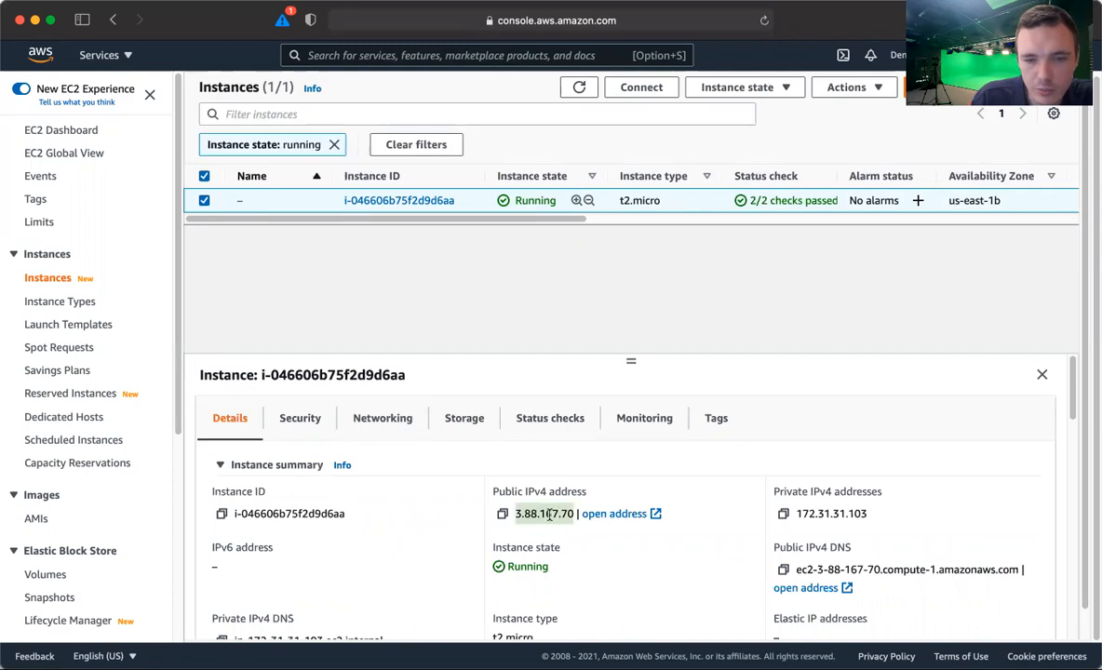
right_click(549, 514)
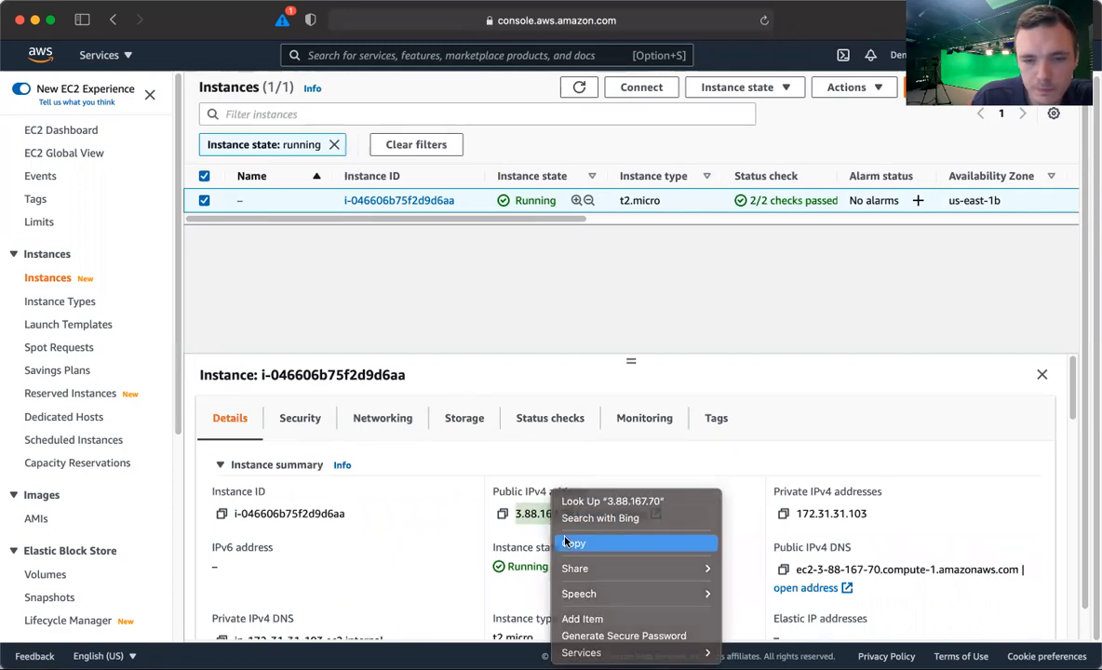
left_click(564, 543)
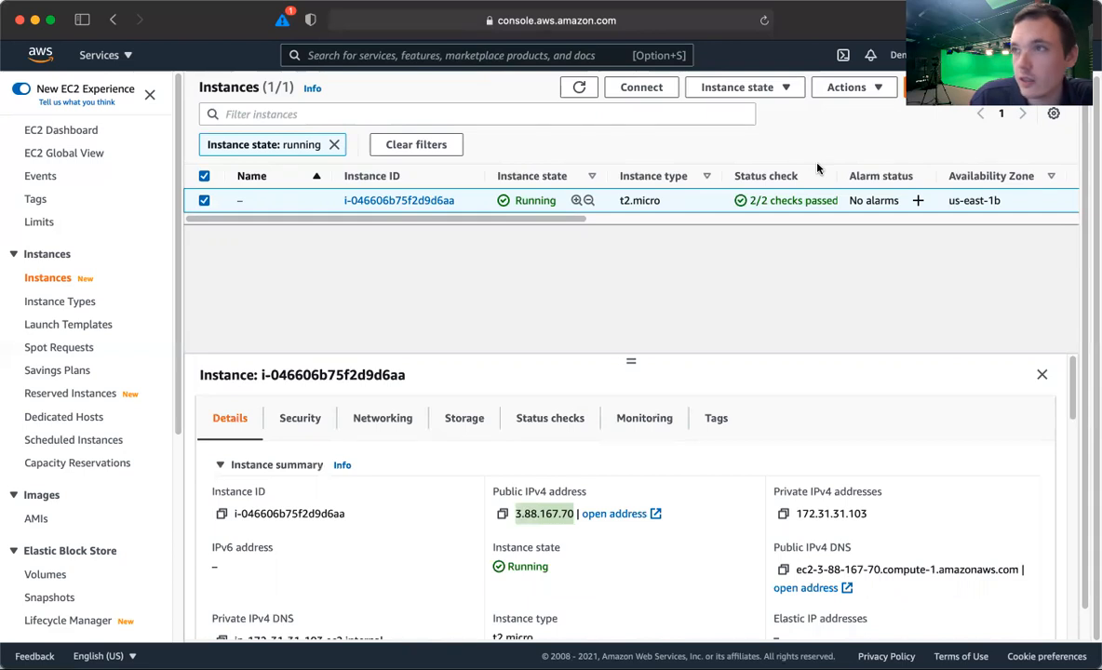
Load the copied public address 3.88.167.70 in a new browser tab to test the web server
left_click(596, 19)
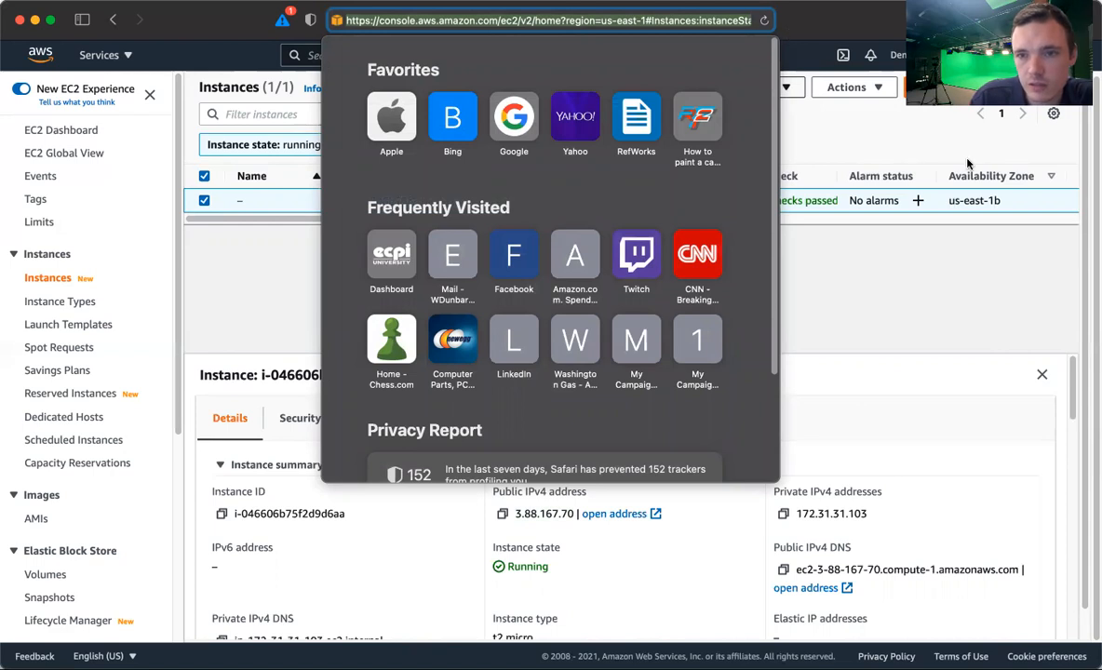
key("super+t")
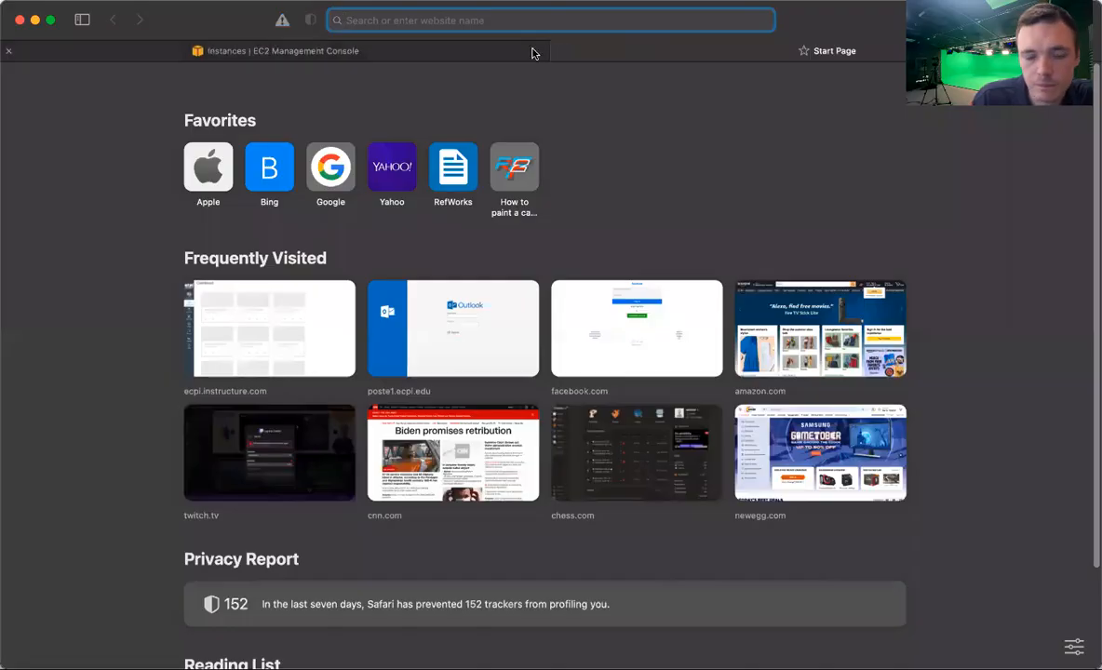
key("super+v")
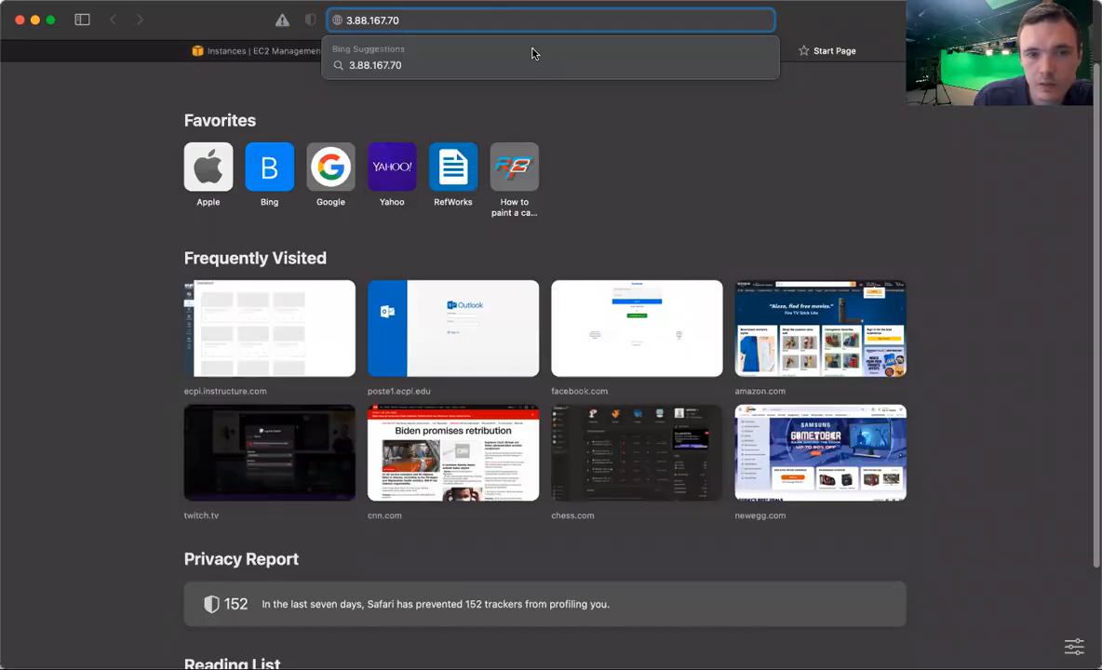
key("Return")
Check the web server page's heading, return to the EC2 console and close the web page's tab
left_click_drag(495, 104, 86, 93)
left_click(317, 65)
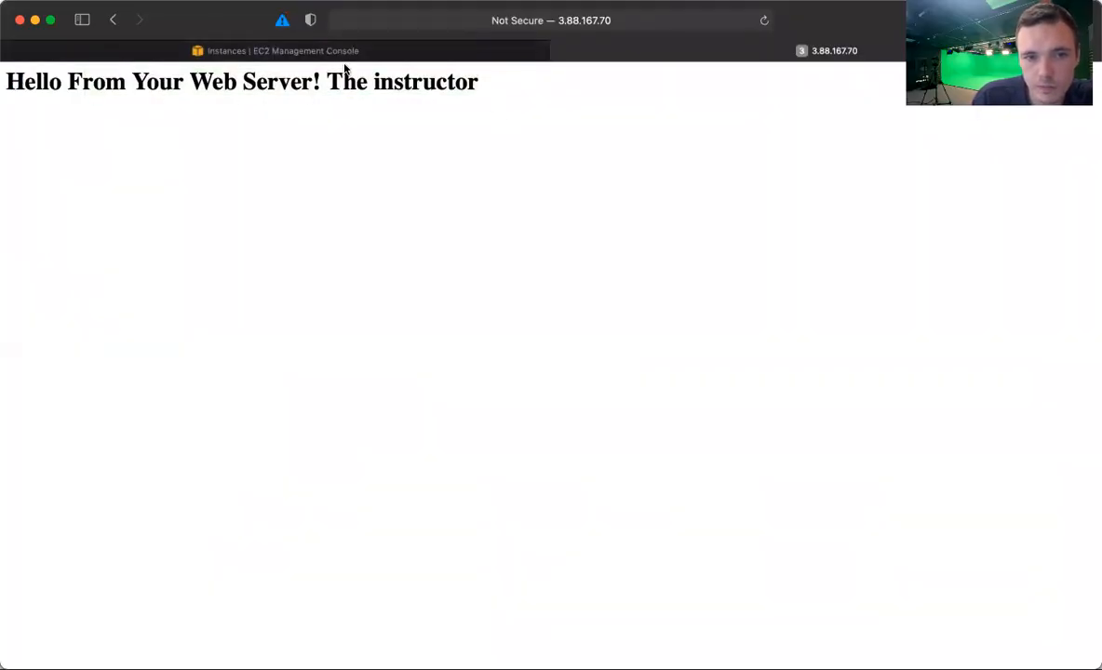
left_click(344, 52)
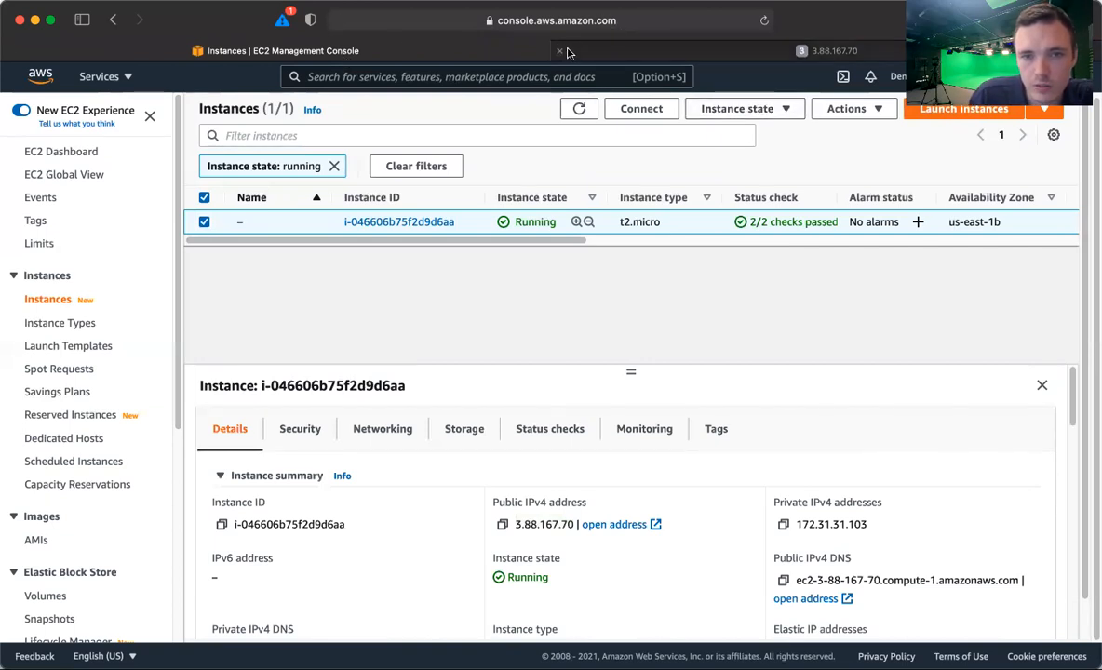
left_click(523, 50)
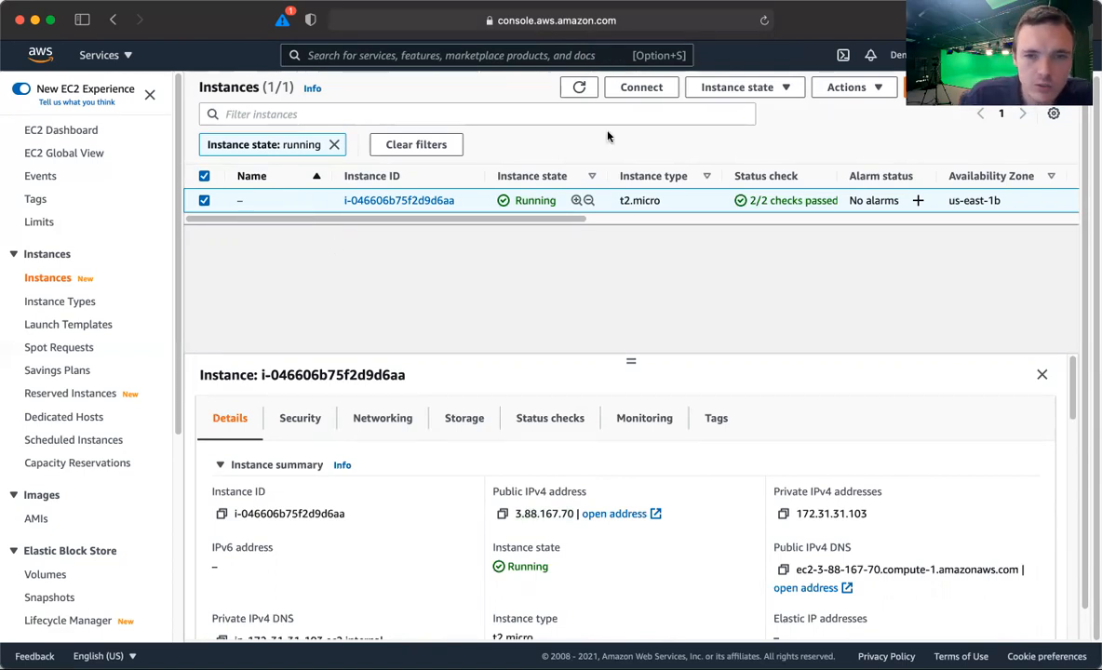
Stop the selected running instance, confirm the stop and refresh the instance list
left_click(730, 90)
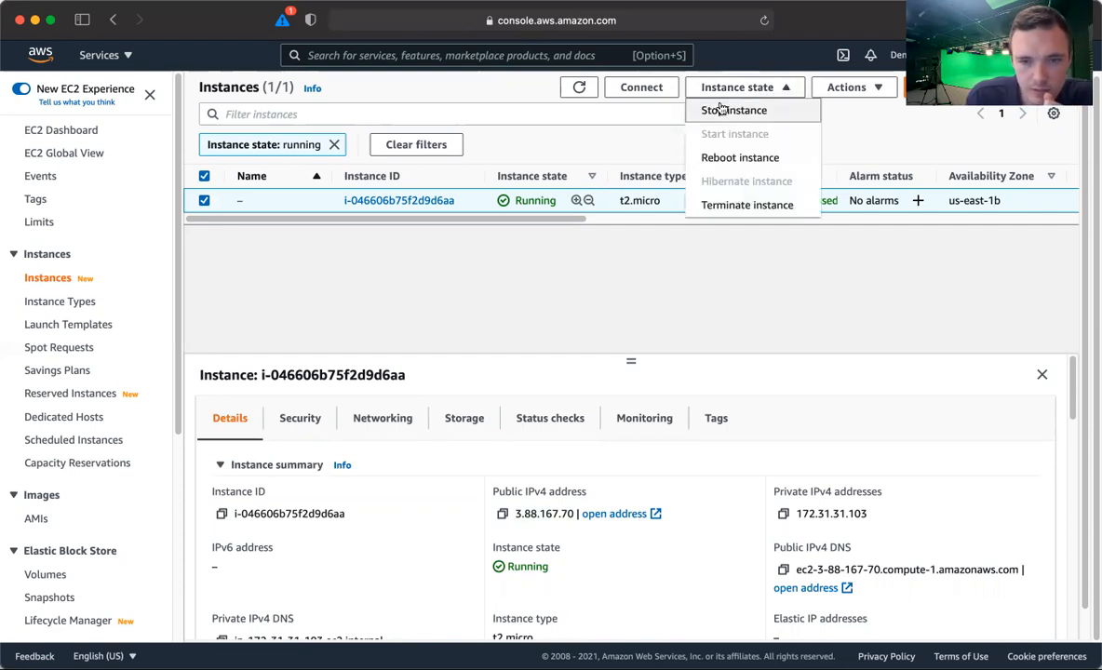
left_click(720, 109)
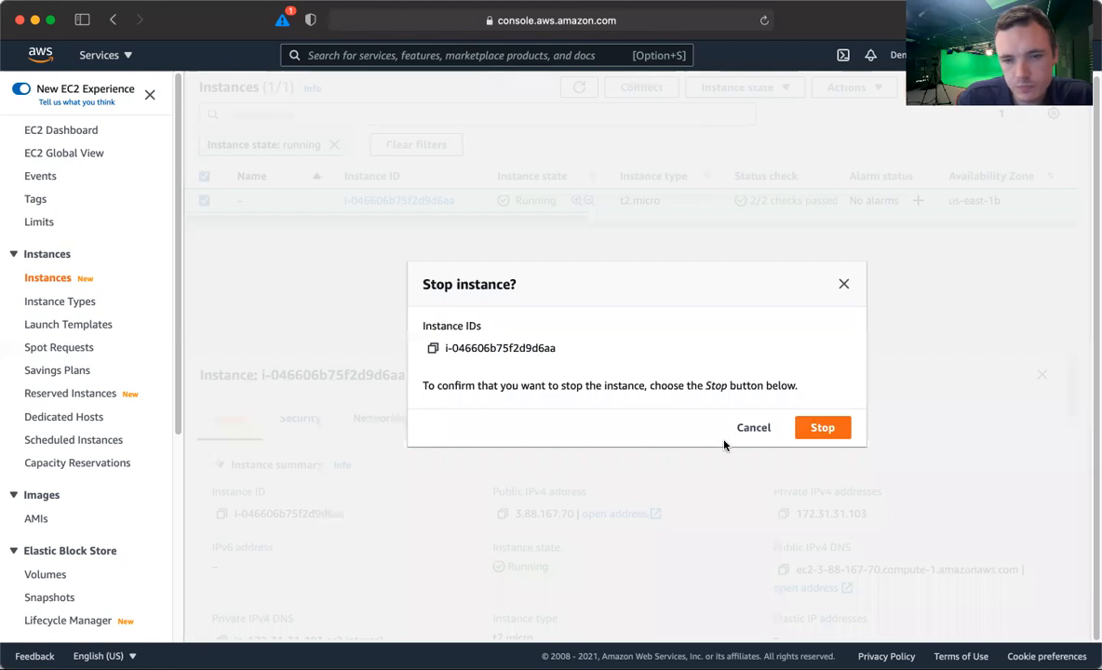
left_click(824, 428)
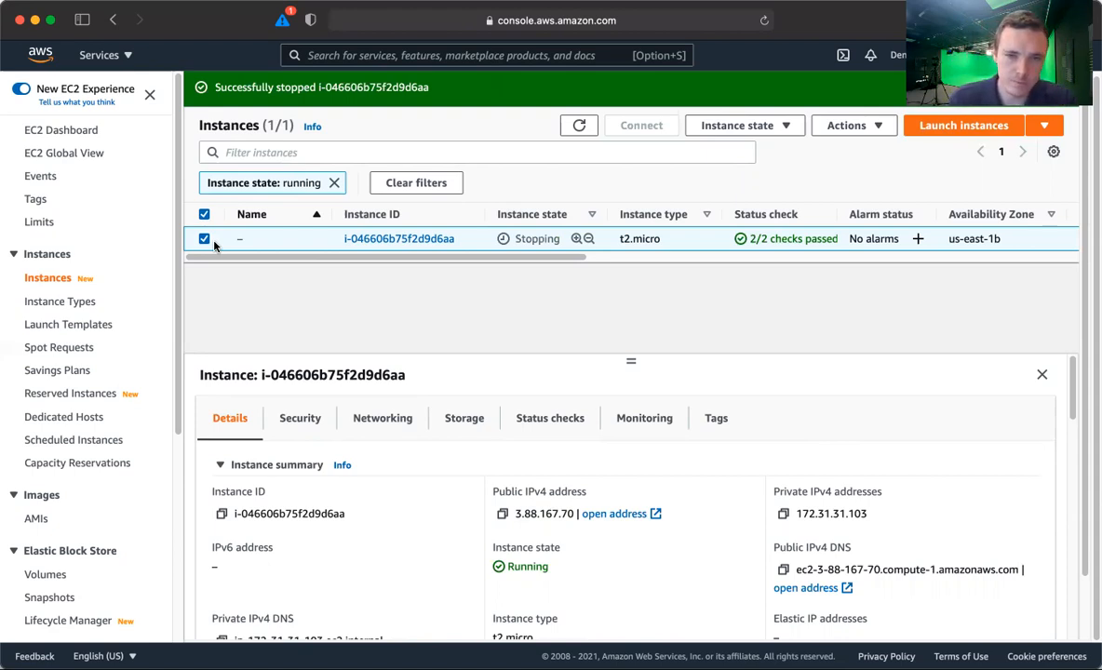
left_click(570, 129)
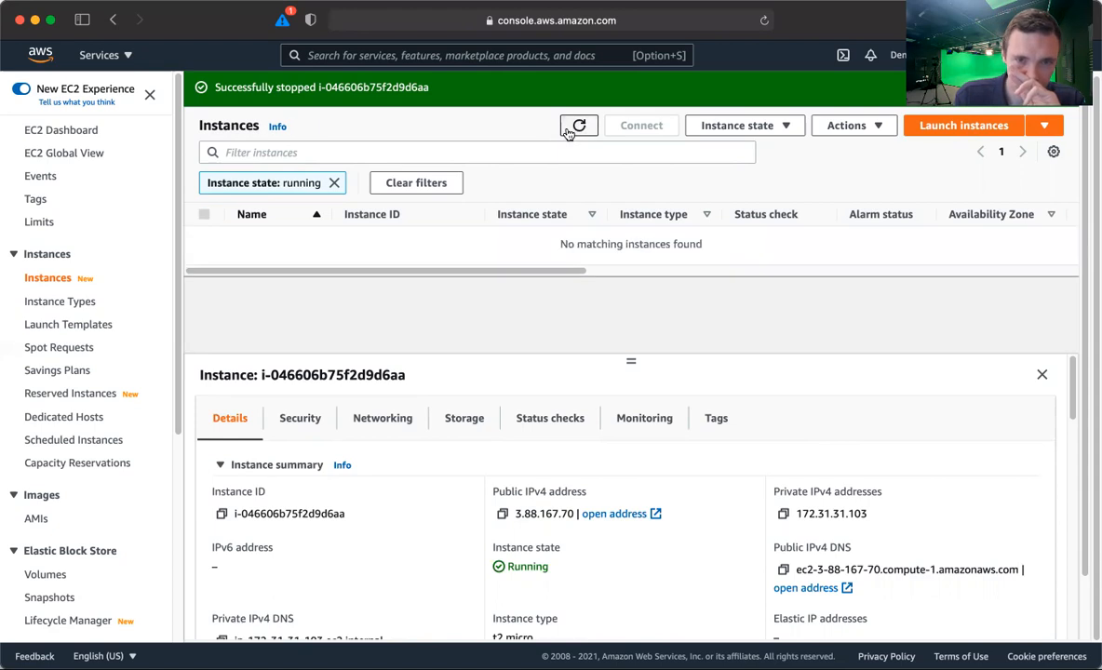
Modify the EBS volume attached to the instance to a size of 10 GiB, confirm the modification and refresh the volume list
scroll(37, 428, "down", 3)
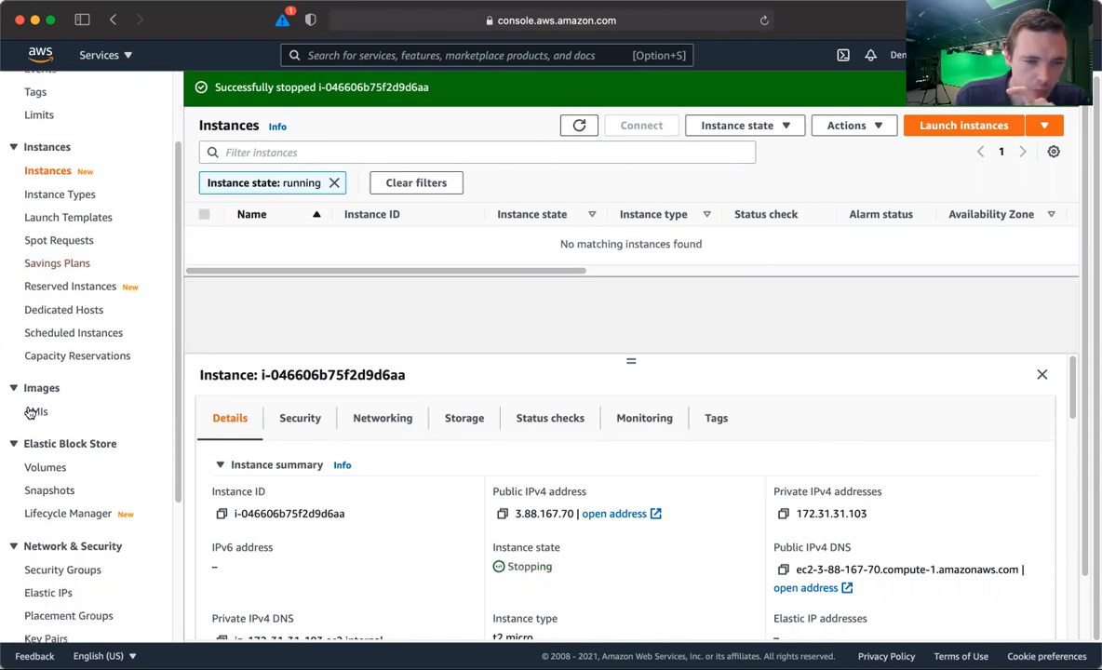
left_click(40, 468)
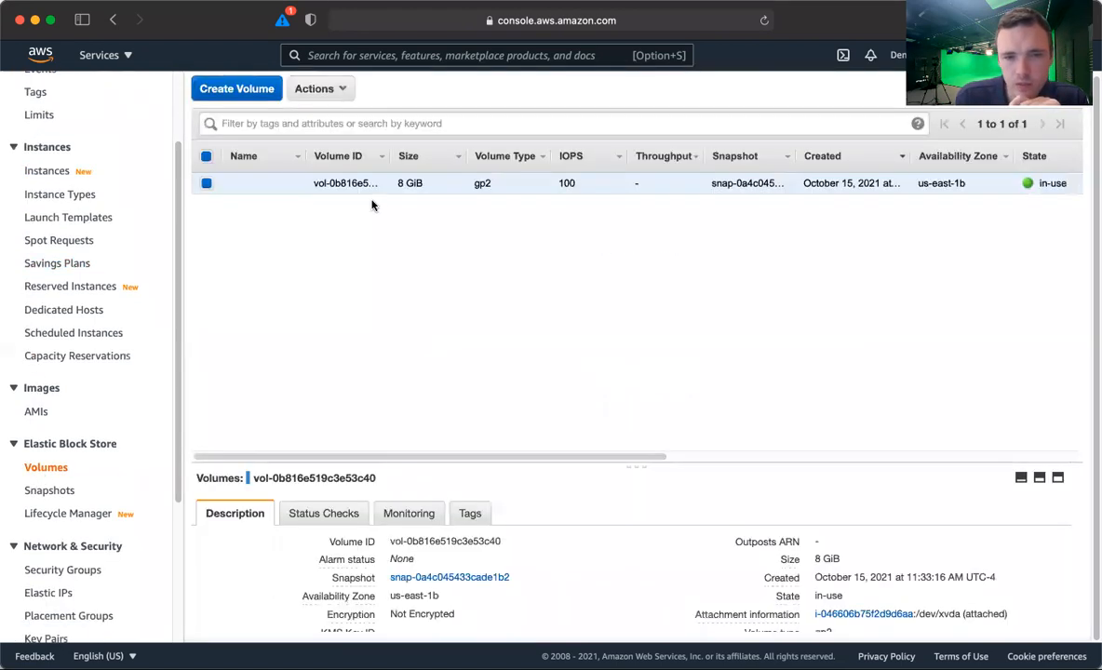
left_click(309, 89)
left_click(307, 115)
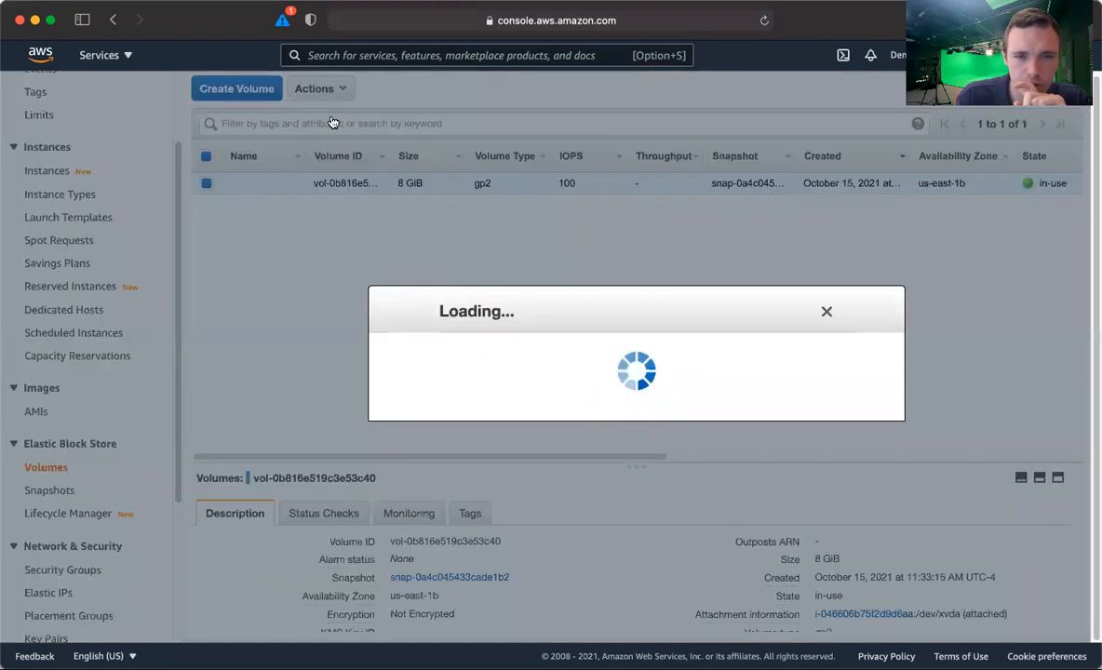
left_click(522, 443)
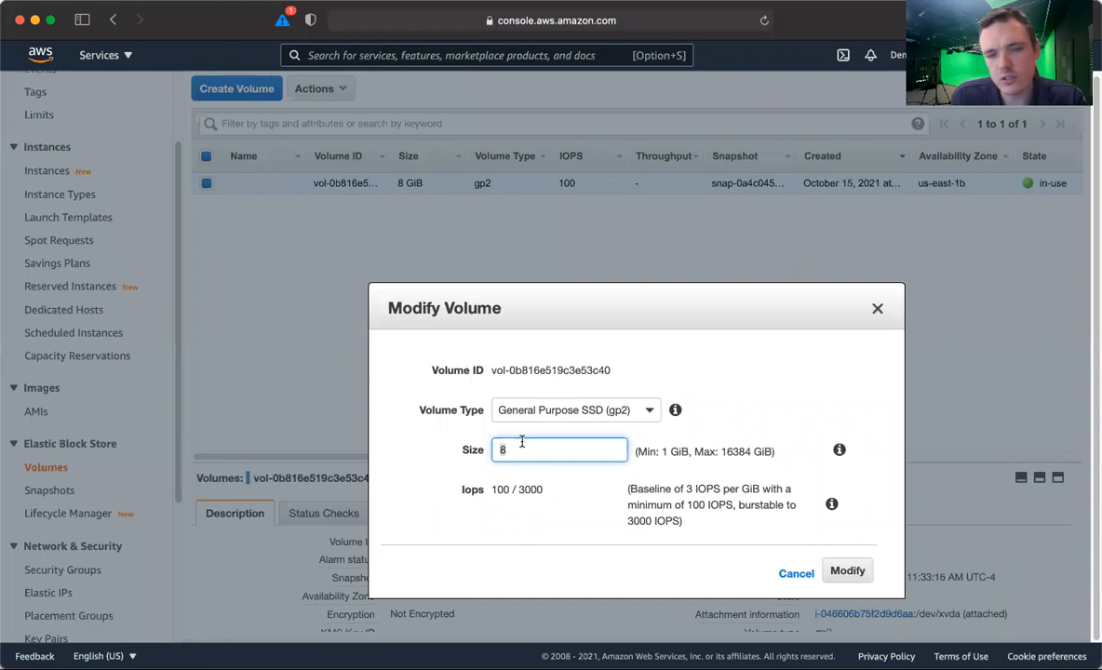
key("BackSpace")
type("10")
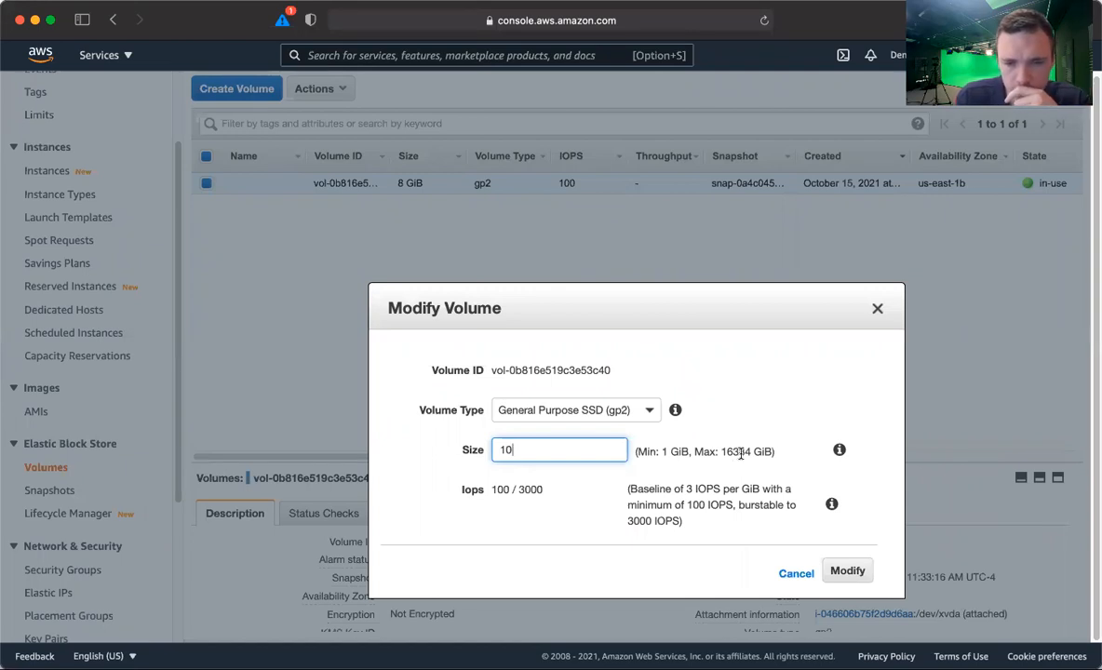
left_click(848, 573)
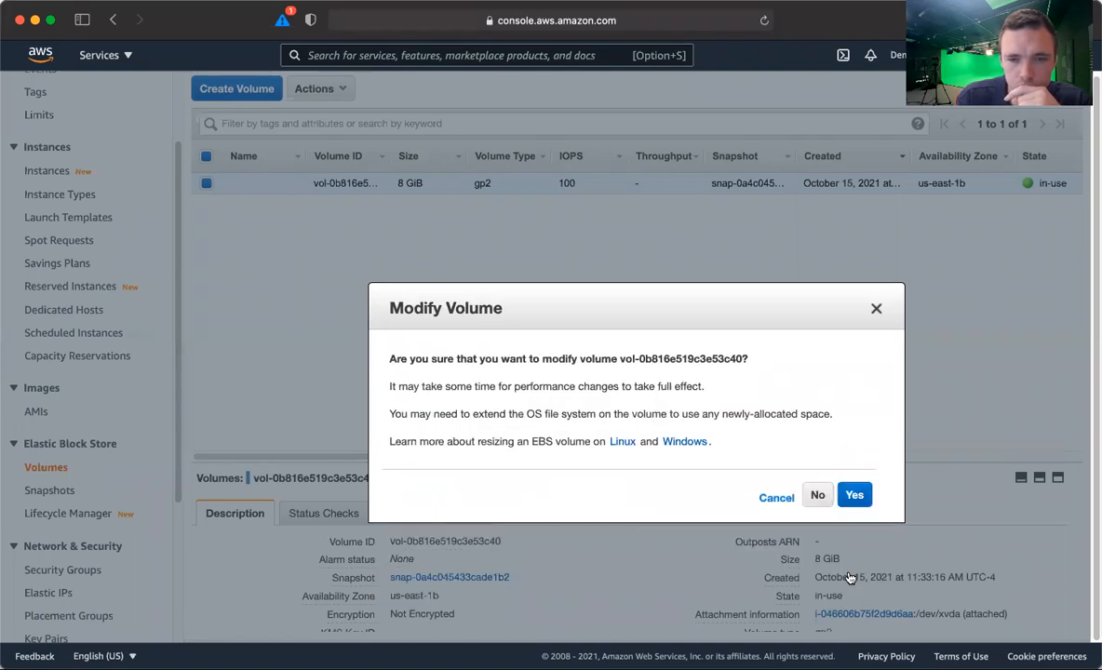
left_click(854, 494)
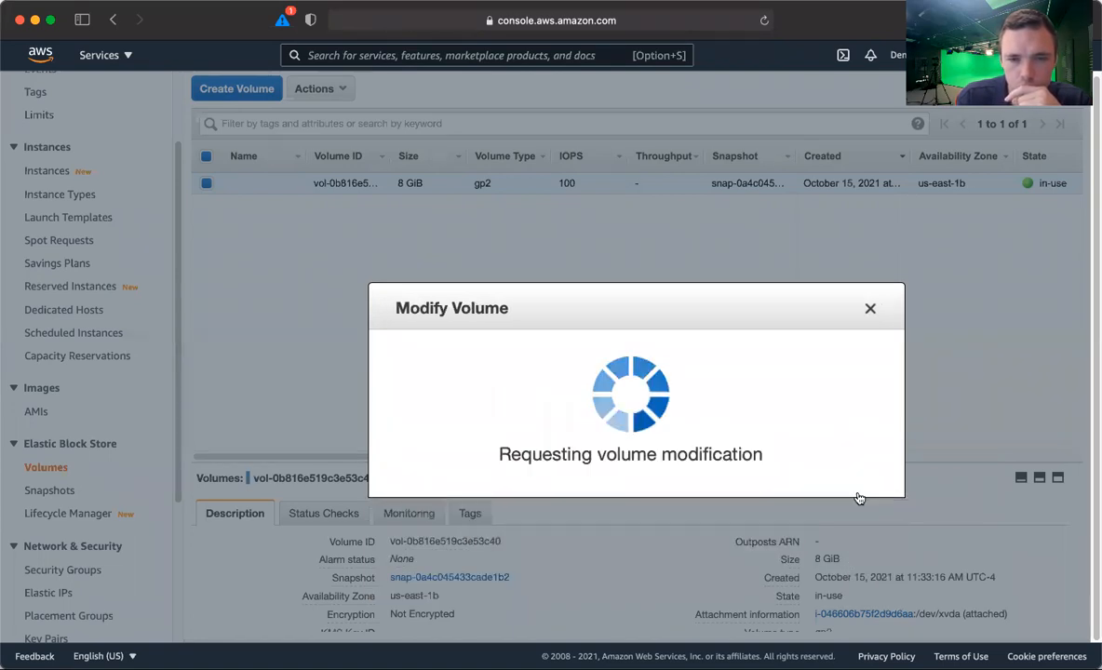
left_click(838, 430)
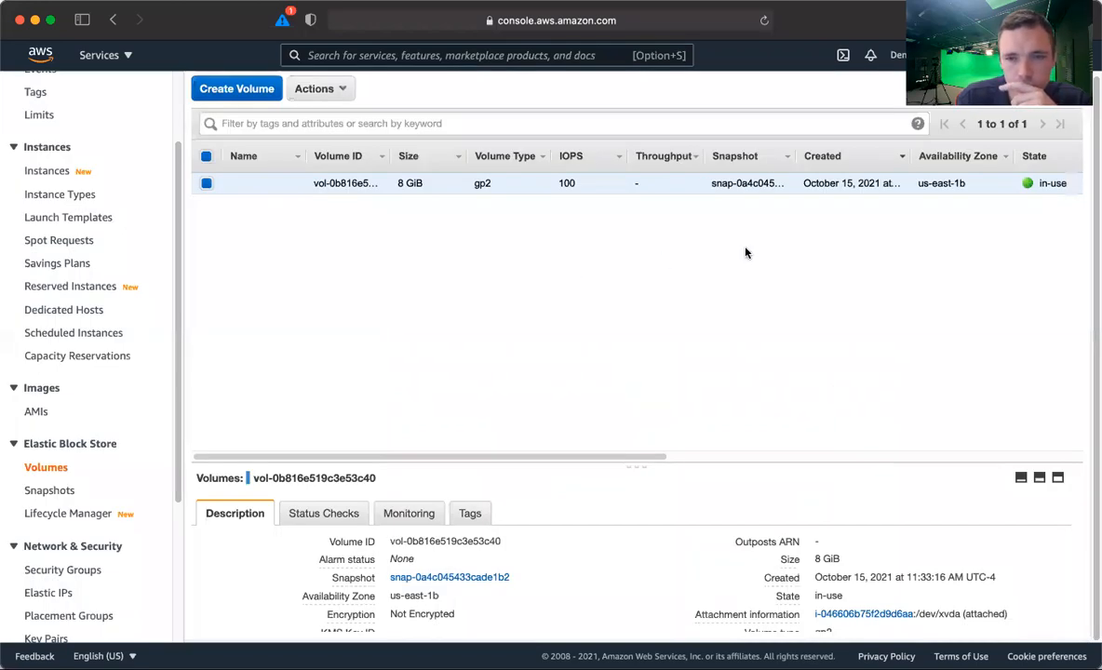
left_click(1008, 89)
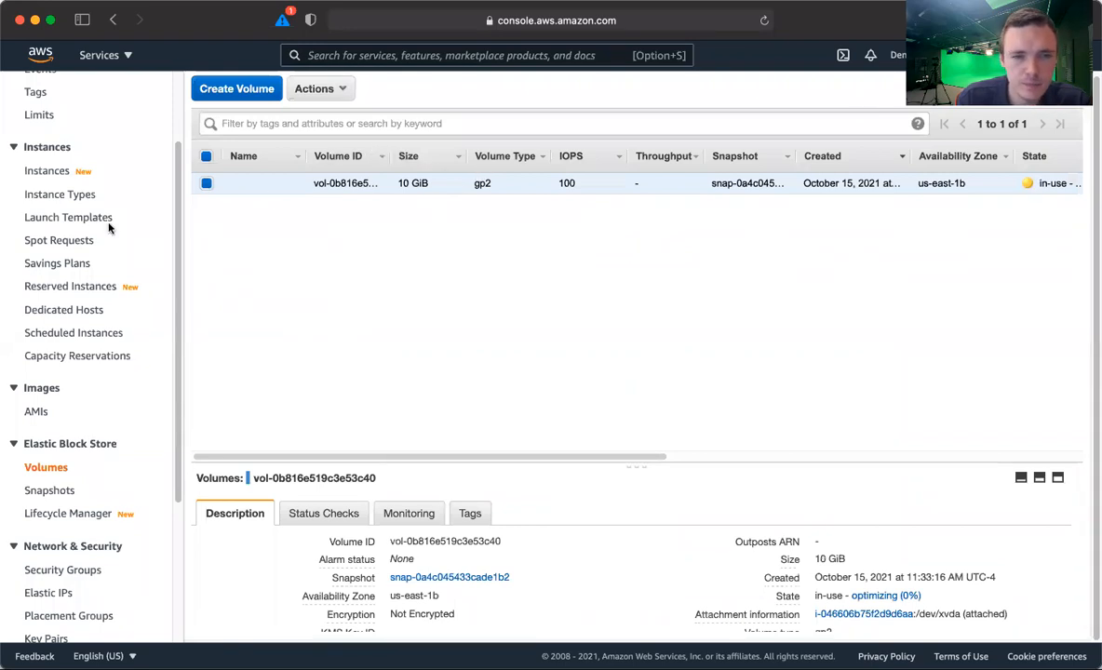
Open the EC2 instance list, select the stopped t2.micro instance in us-east-1b and start it
left_click(31, 173)
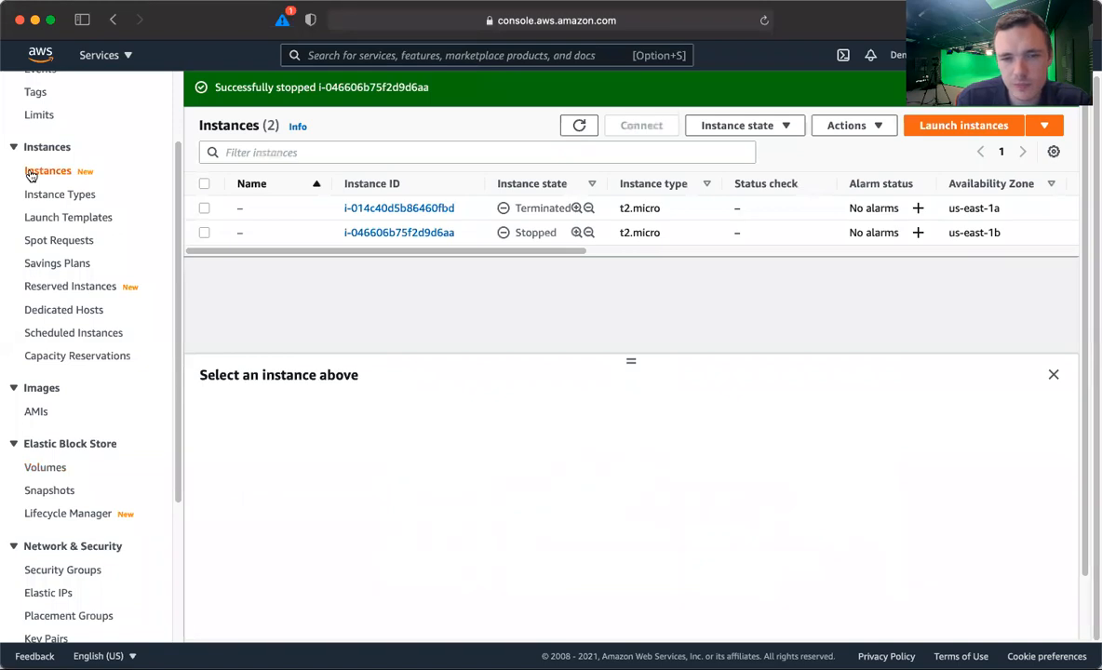
left_click(204, 232)
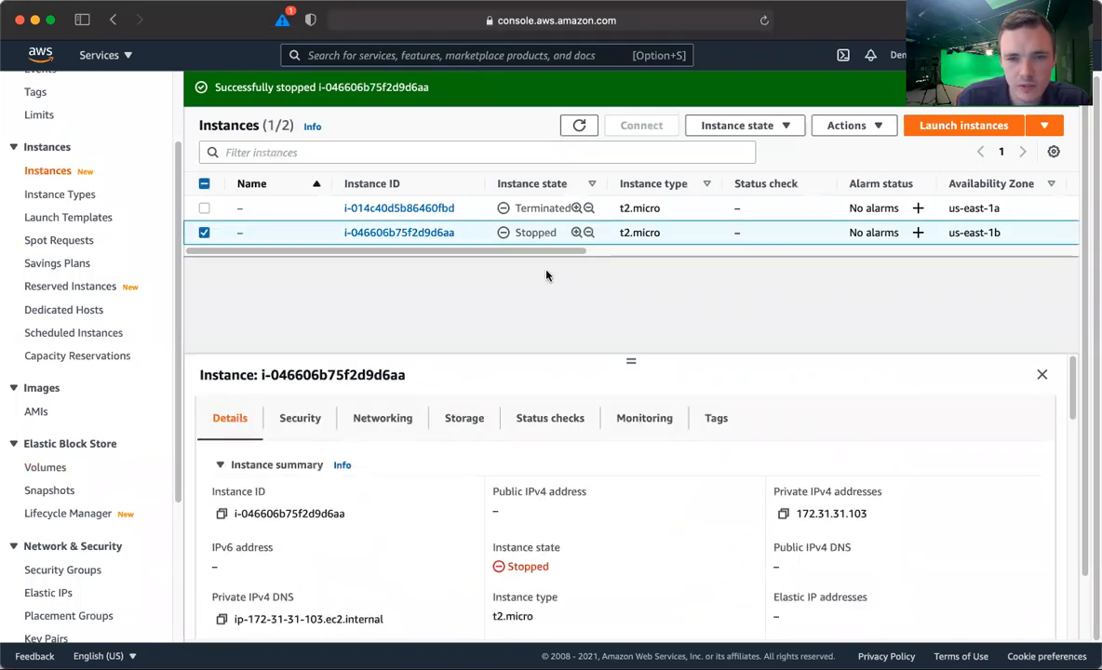
left_click(849, 124)
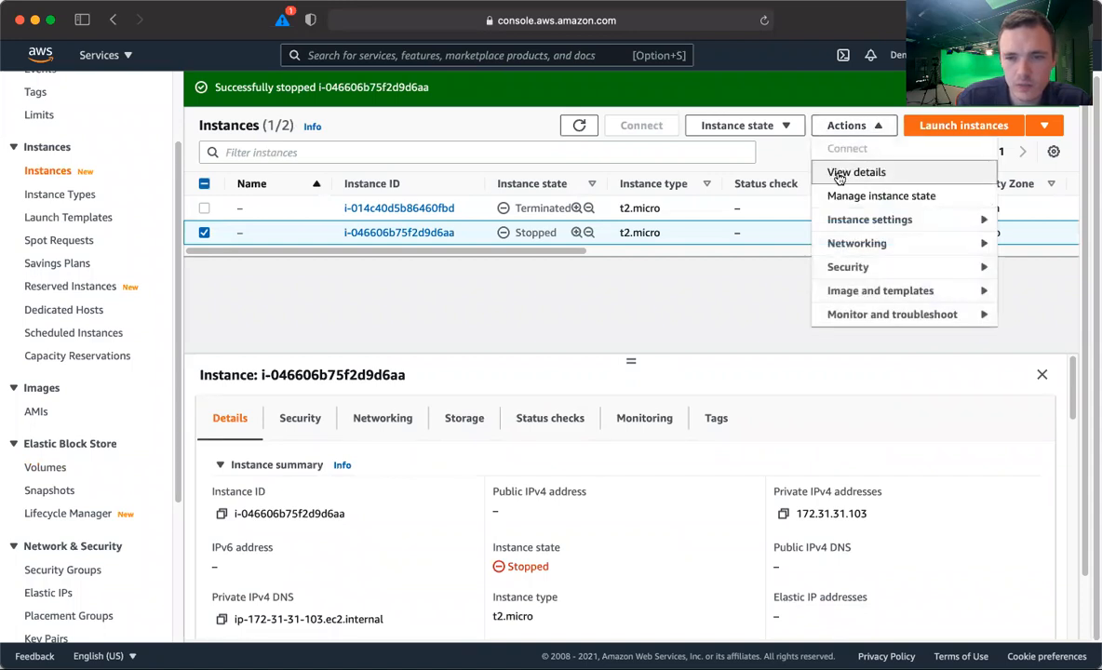
left_click(728, 122)
left_click(734, 173)
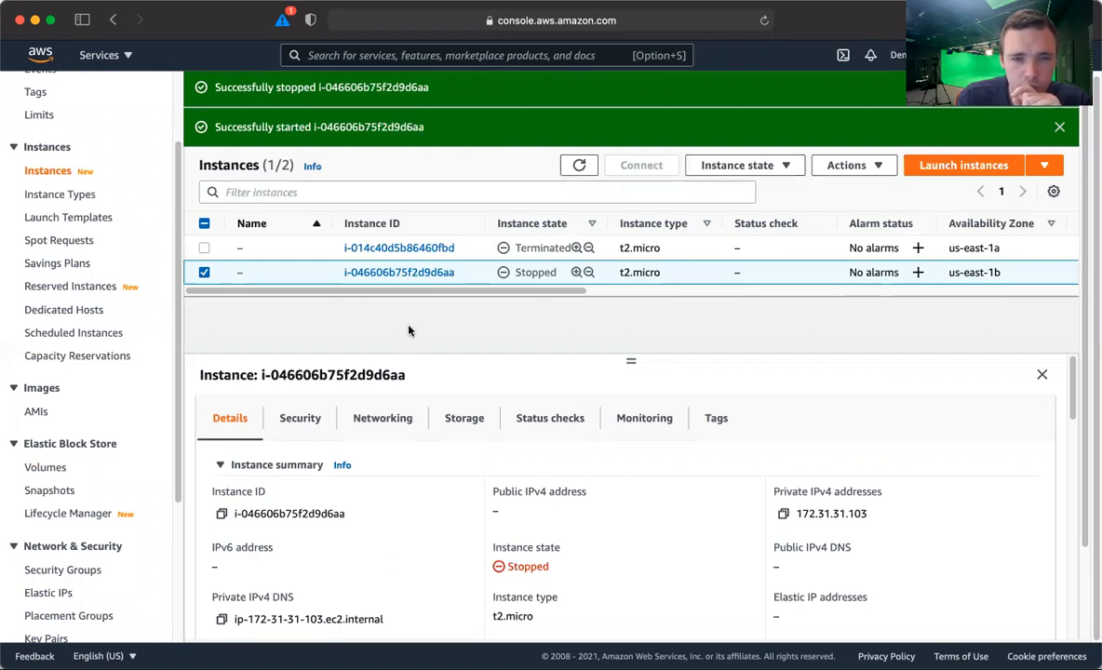
Look up the running instances from the EC2 Dashboard, refresh the list and remove the running-state filter
scroll(79, 119, "up", 3)
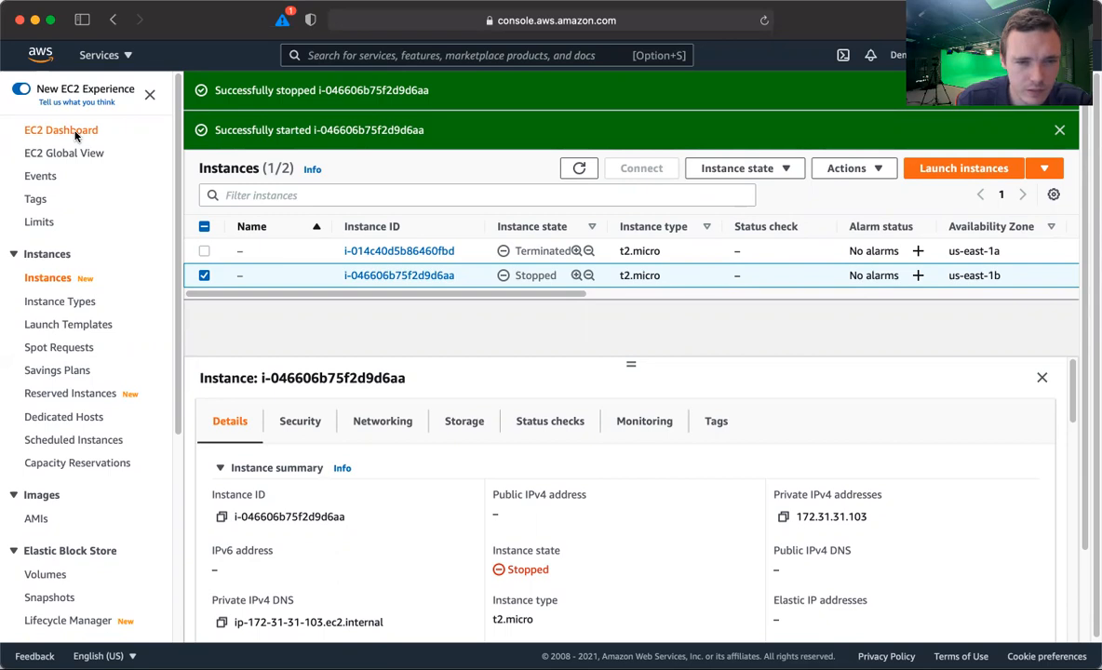
left_click(60, 131)
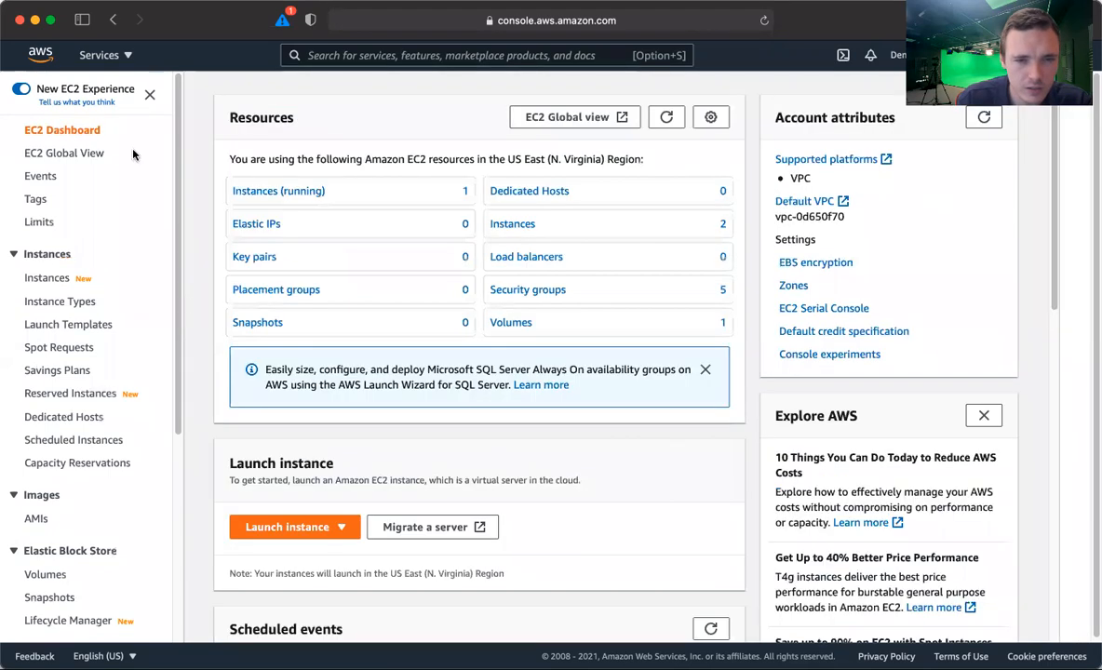
left_click(289, 191)
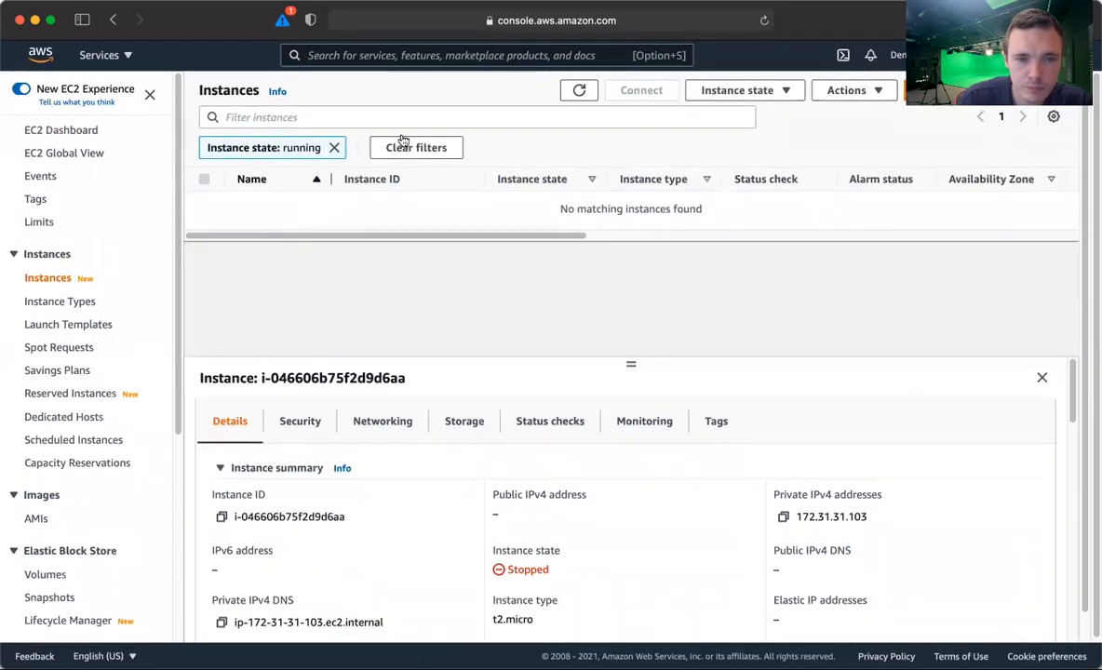
left_click(579, 91)
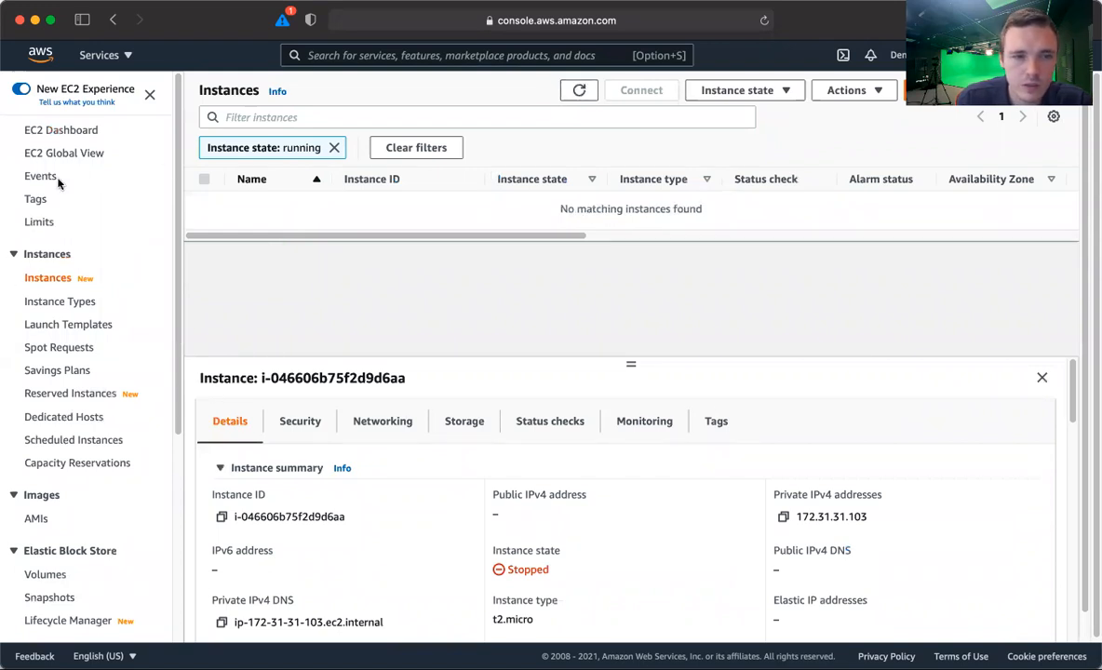
left_click(68, 134)
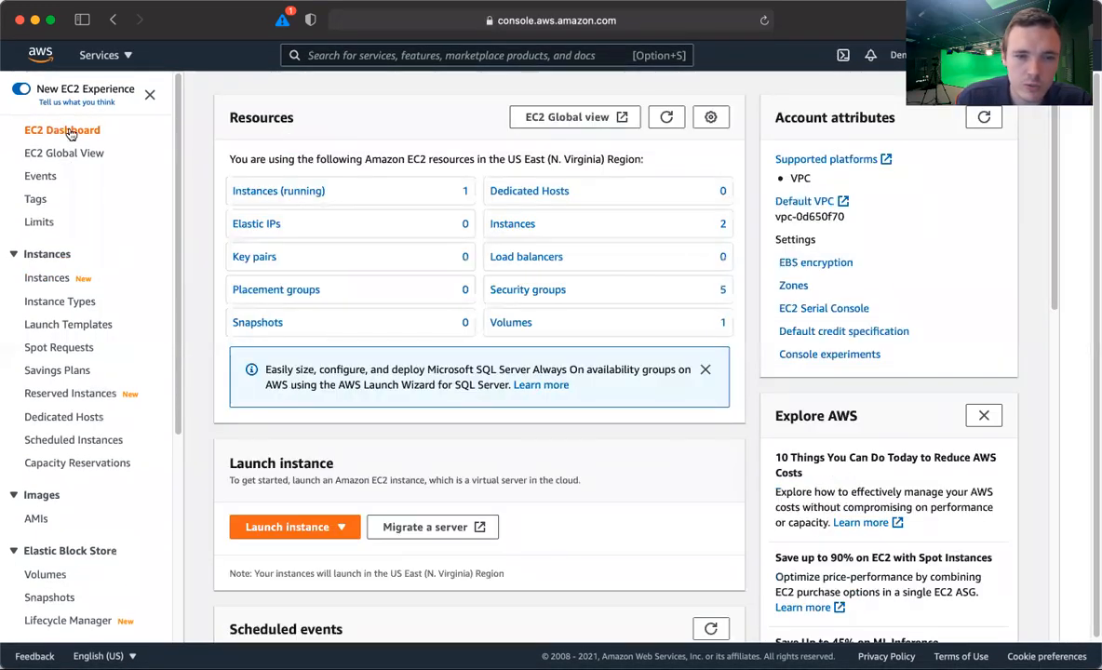
left_click(300, 191)
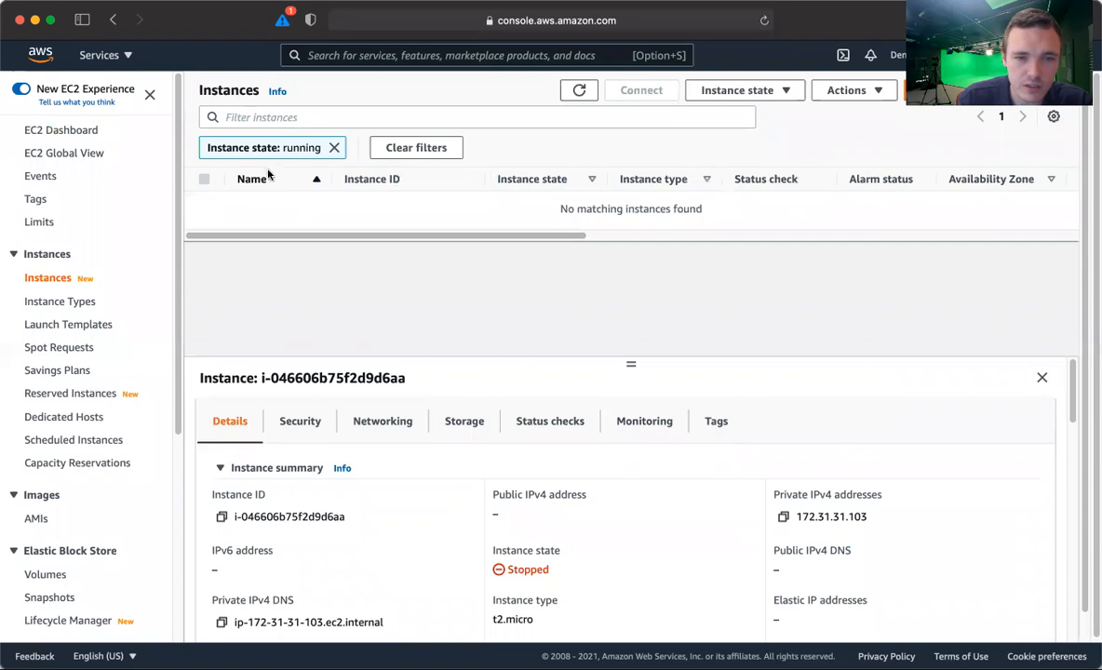
left_click(332, 148)
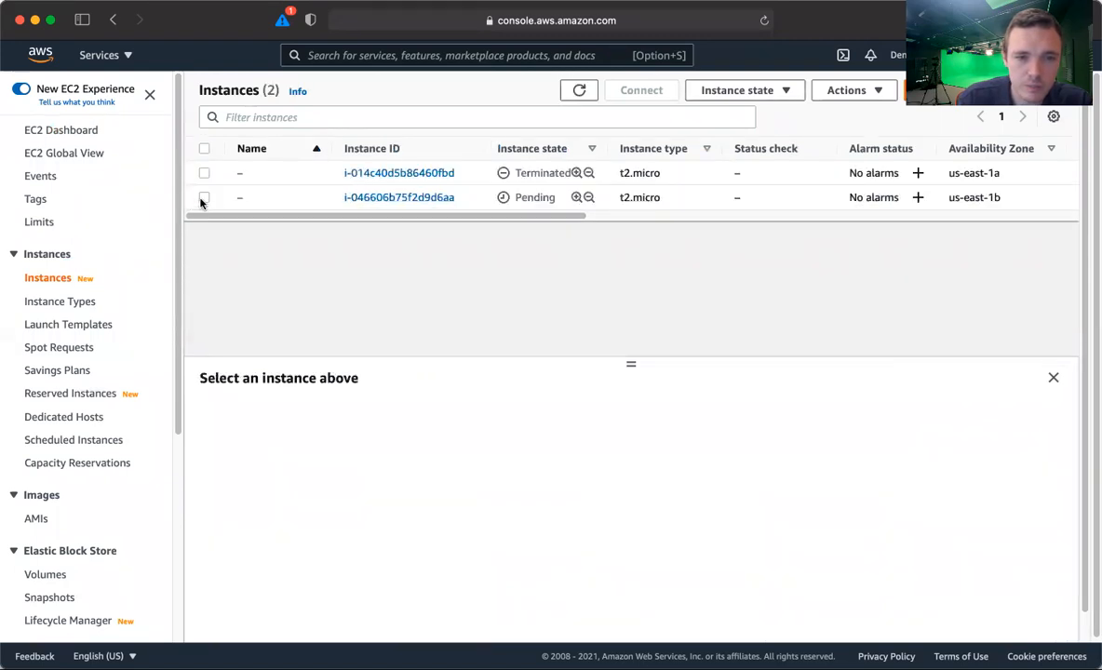
Select the restarted us-east-1b instance and check its volume size in the storage details
left_click(204, 198)
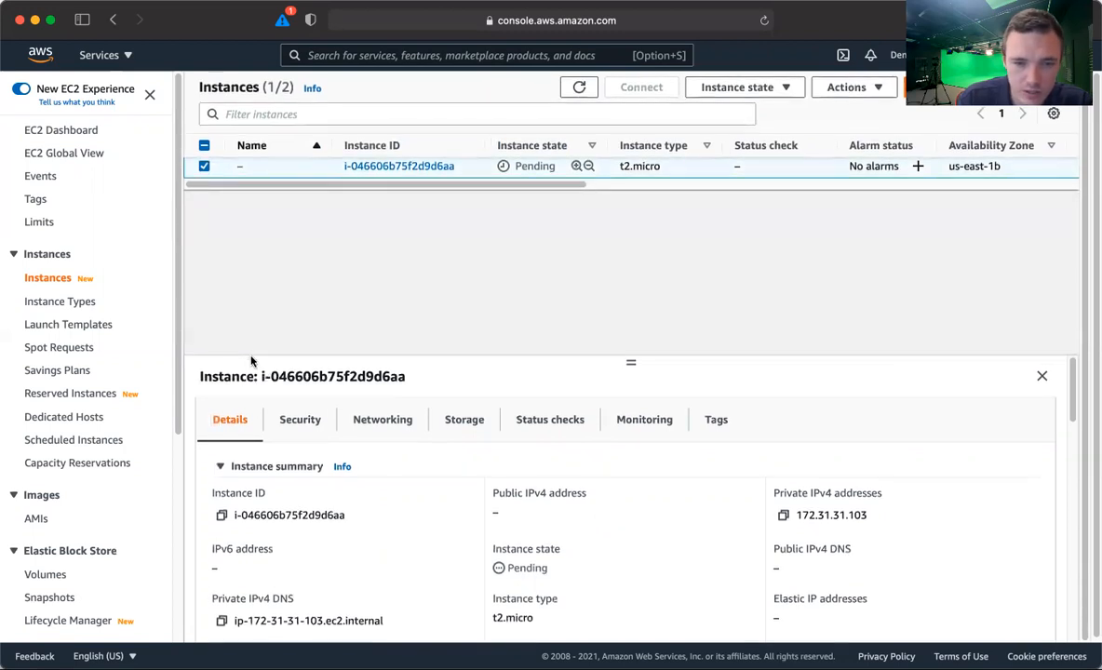
left_click(453, 424)
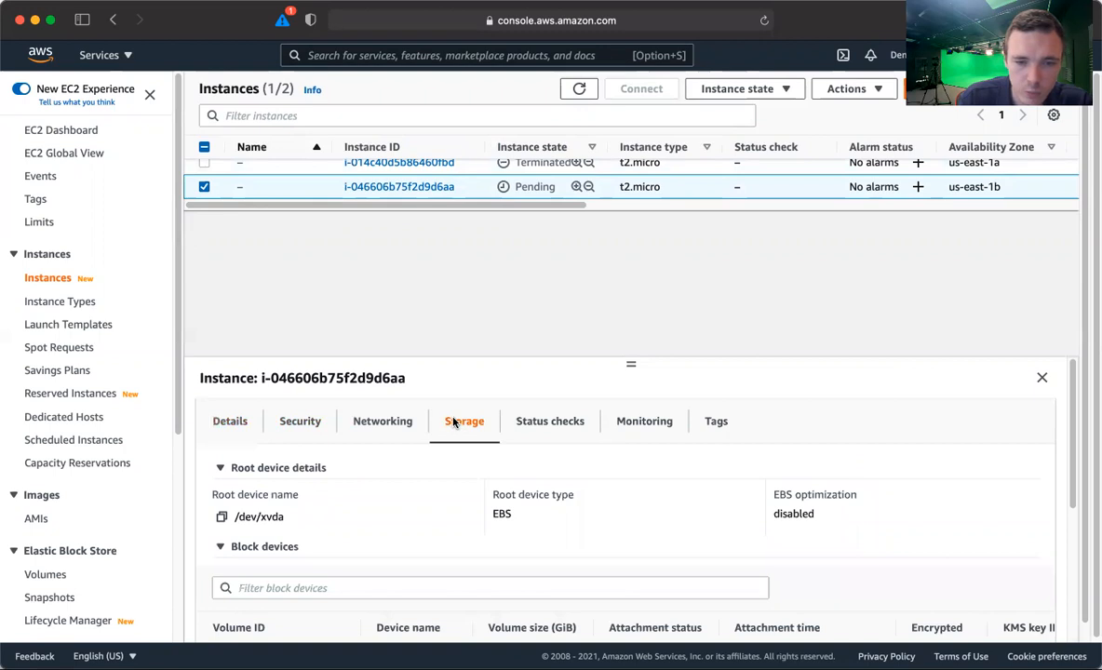
scroll(455, 423, "down", 1)
scroll(455, 424, "down", 1)
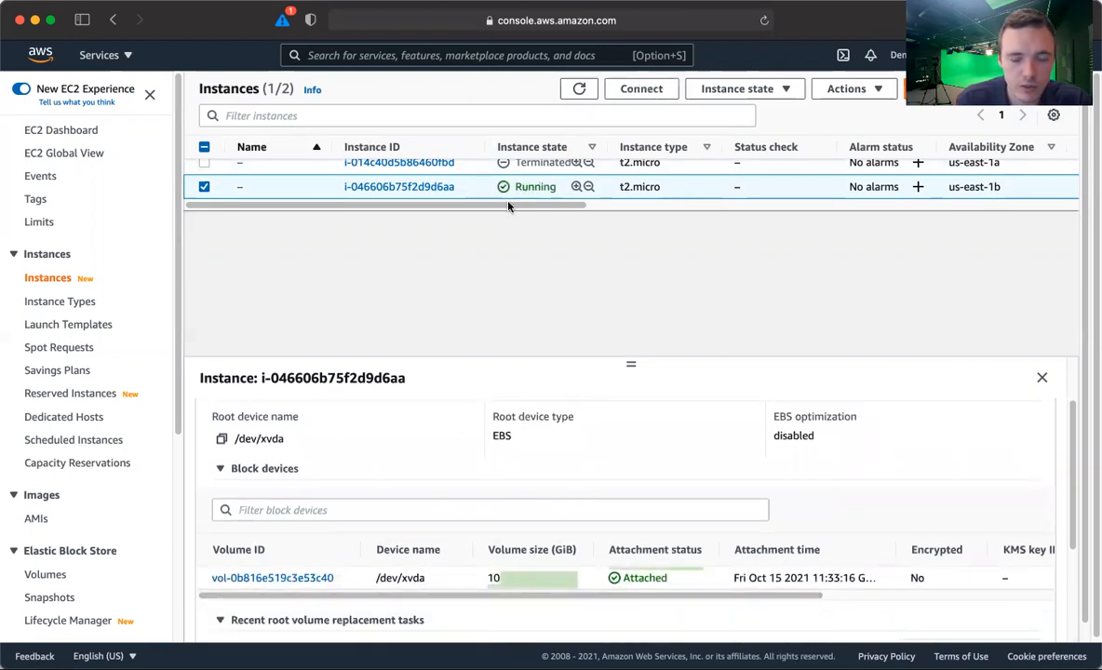
scroll(472, 271, "up", 1)
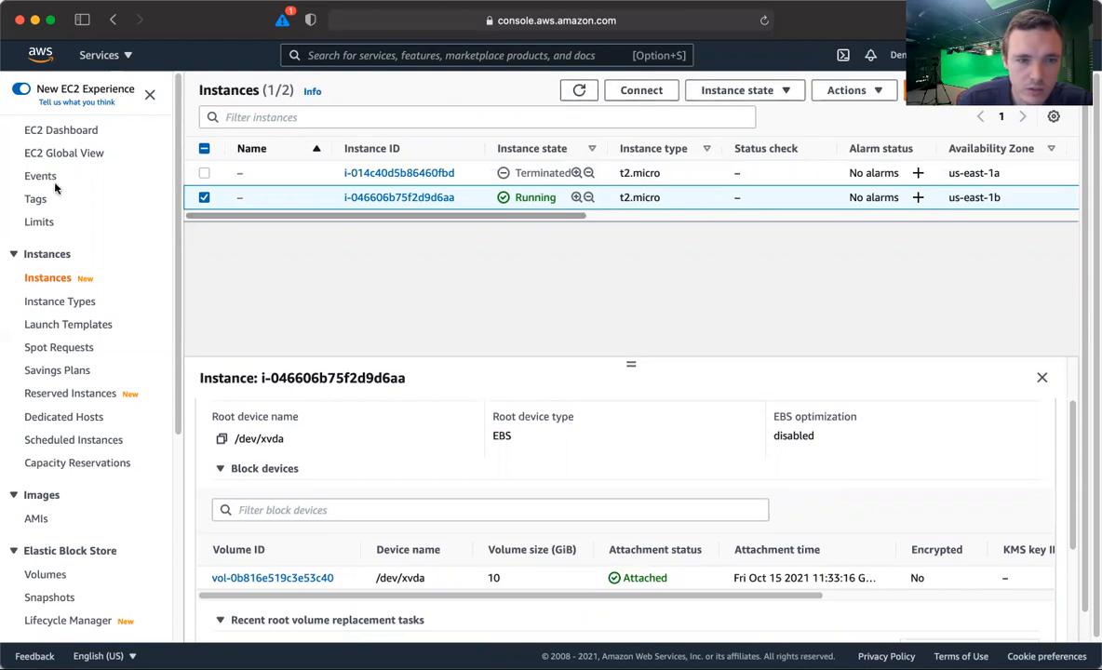
Open the running instance's system log from the dashboard's running instances and refresh the log
left_click(51, 137)
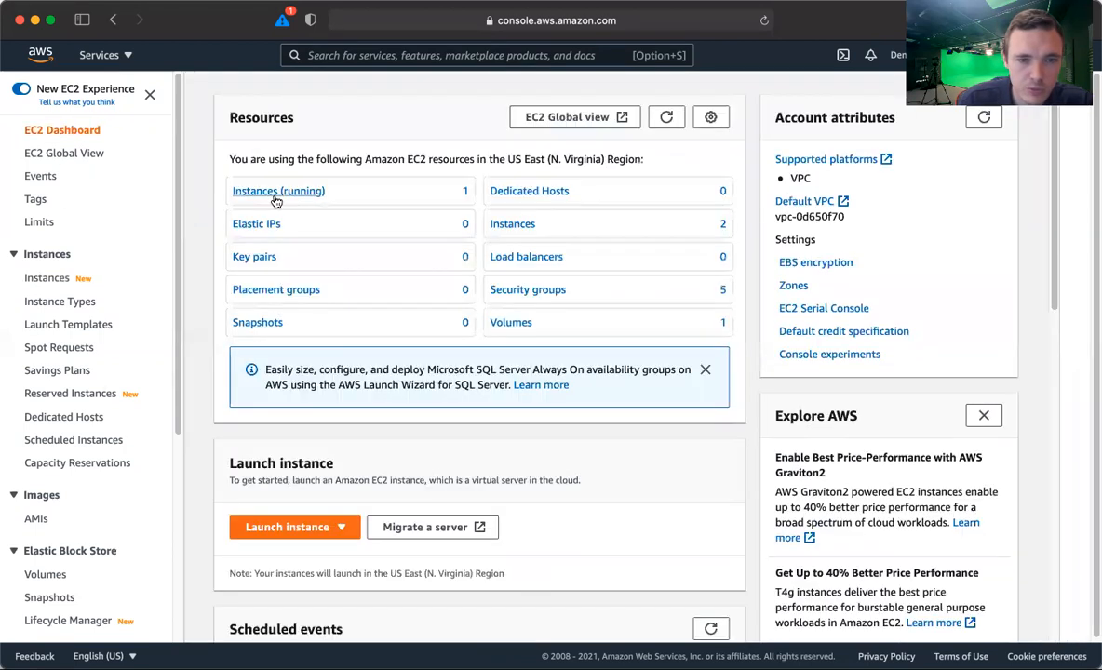
left_click(270, 191)
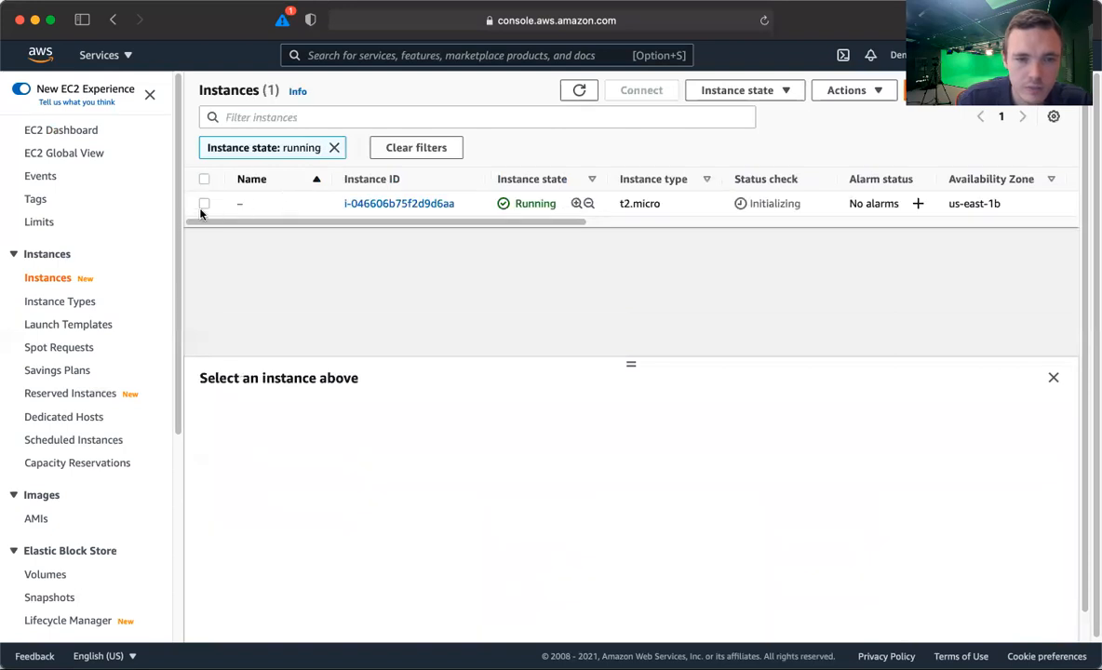
left_click(204, 205)
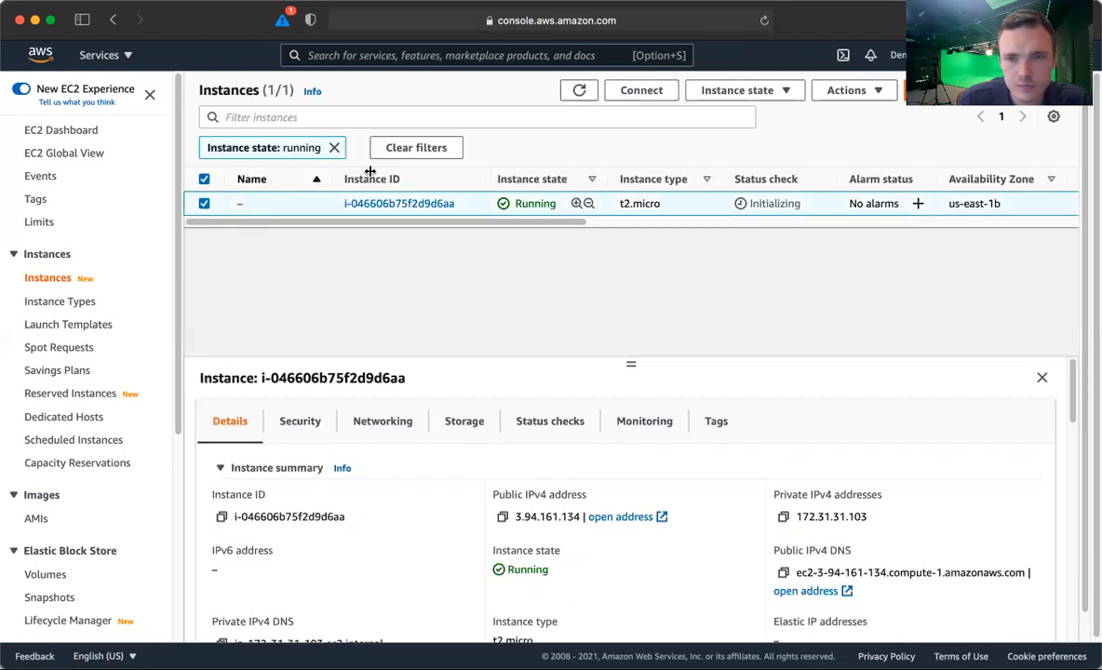
left_click(851, 90)
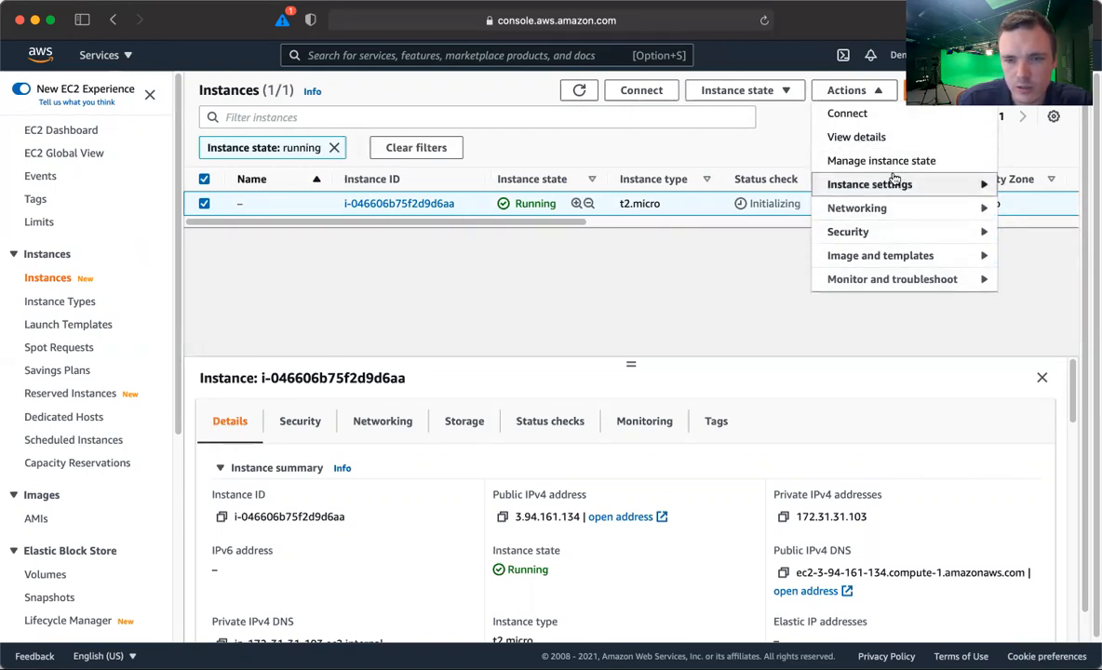
mouse_move(865, 272)
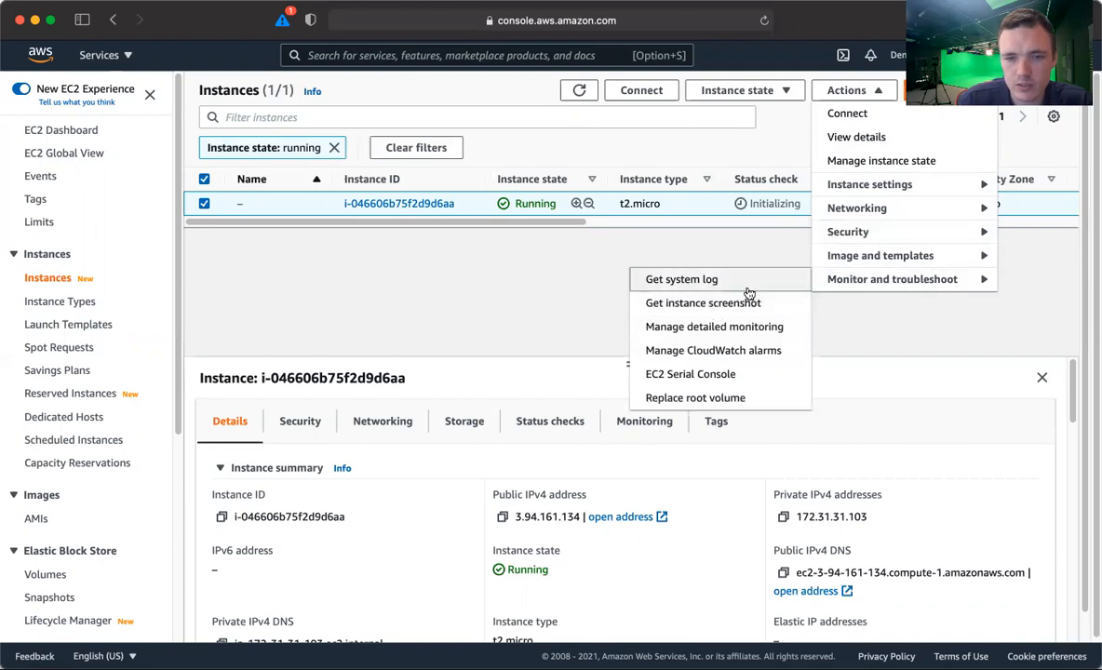
left_click(688, 279)
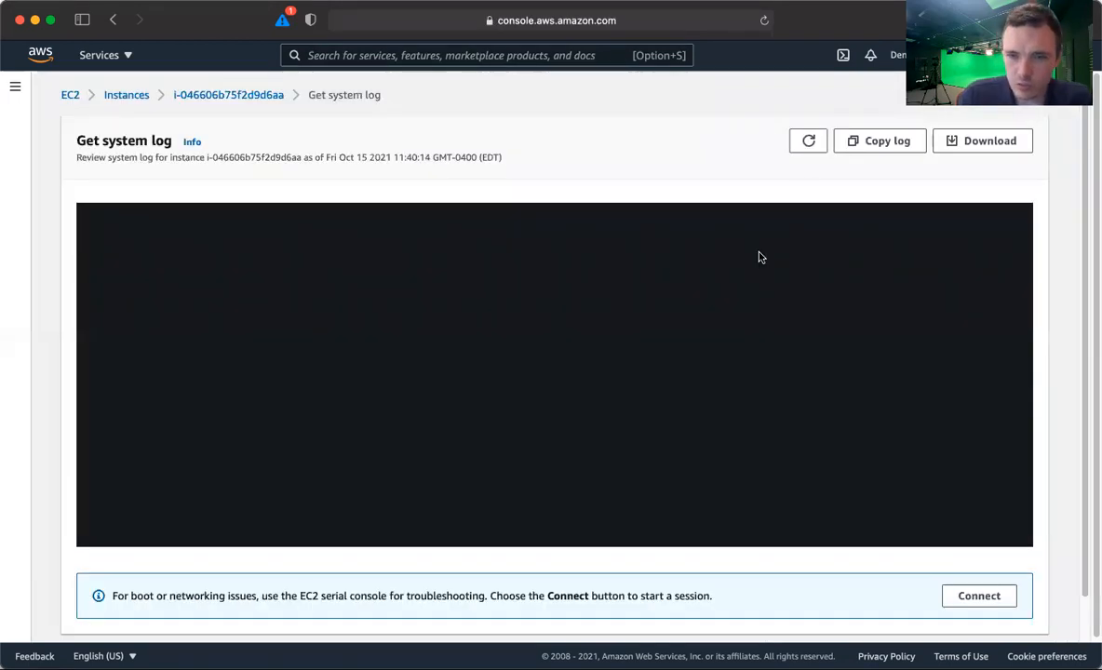
left_click(807, 143)
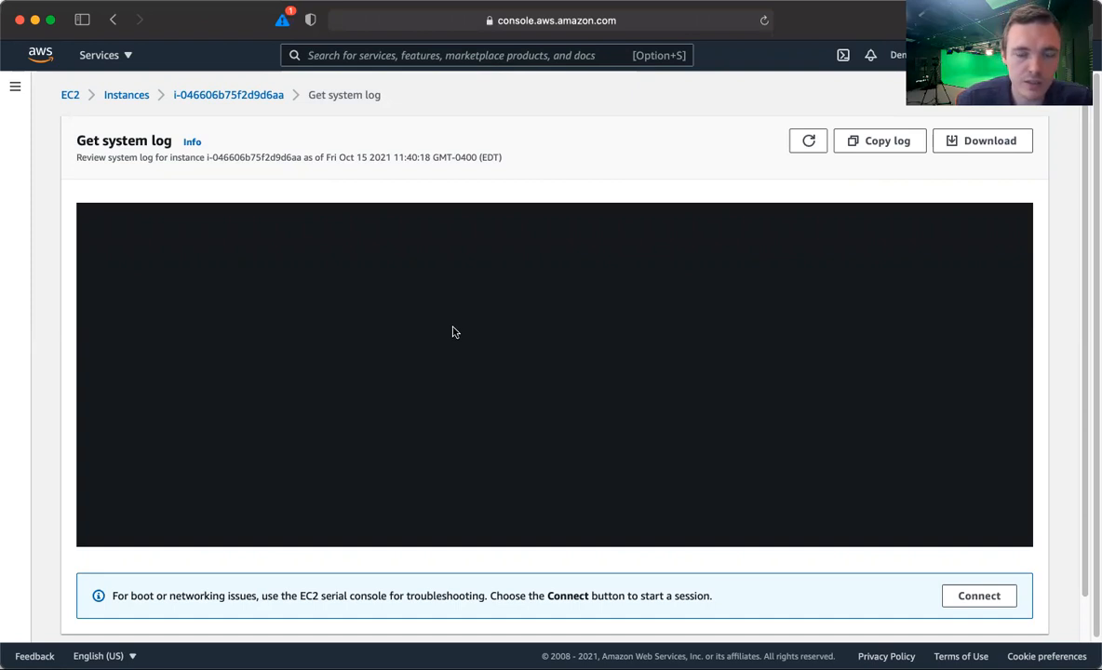
Return to the full instance list, select the running us-east-1b instance and review its summary details
left_click(71, 95)
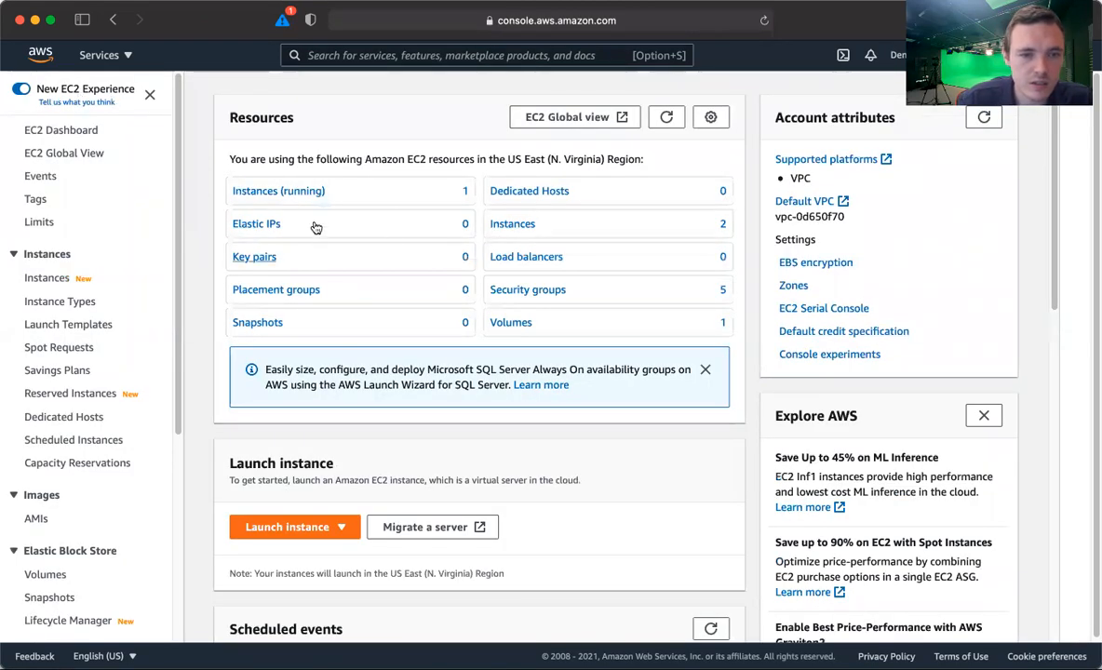
left_click(38, 281)
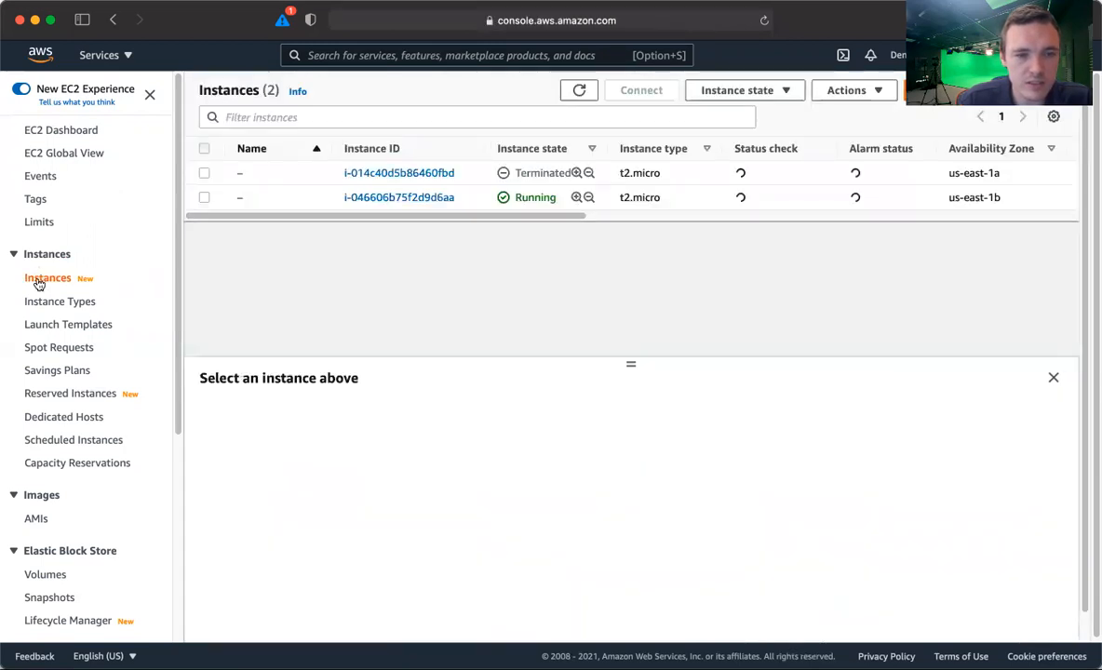
left_click(201, 196)
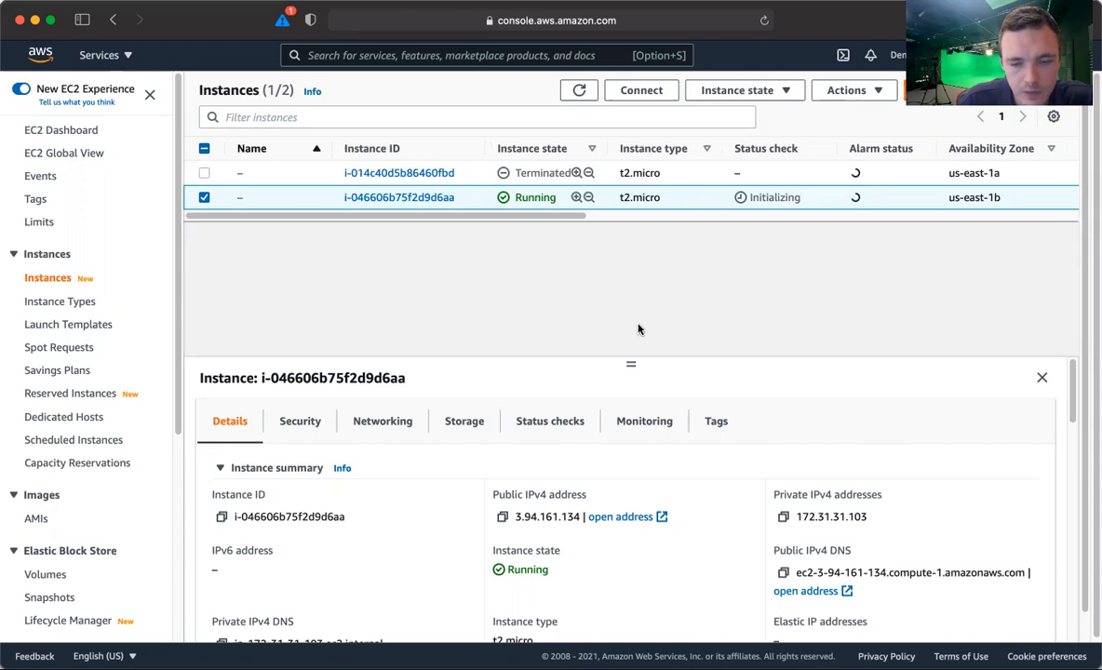
scroll(638, 330, "down", 1)
scroll(626, 543, "down", 2)
scroll(626, 544, "up", 2)
scroll(626, 543, "down", 1)
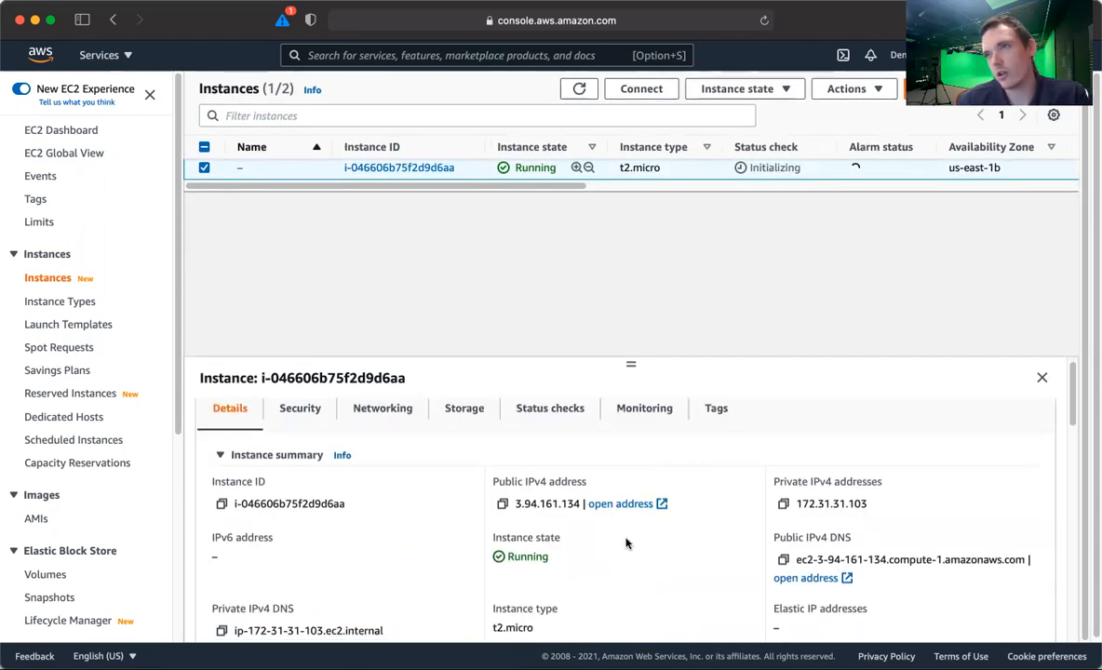